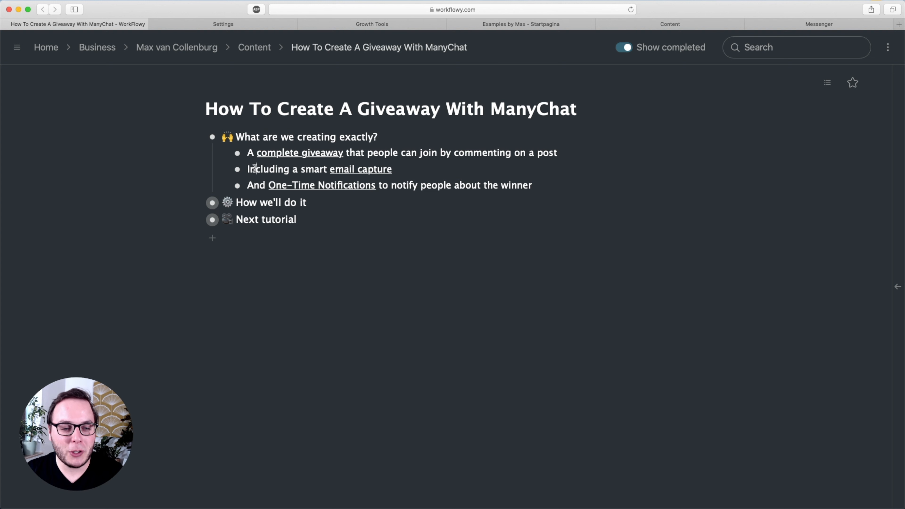
# - Expand "How we'll do it" in the giveaway outline and review its "Create Bot Fields" item
pyautogui.click(198, 202)
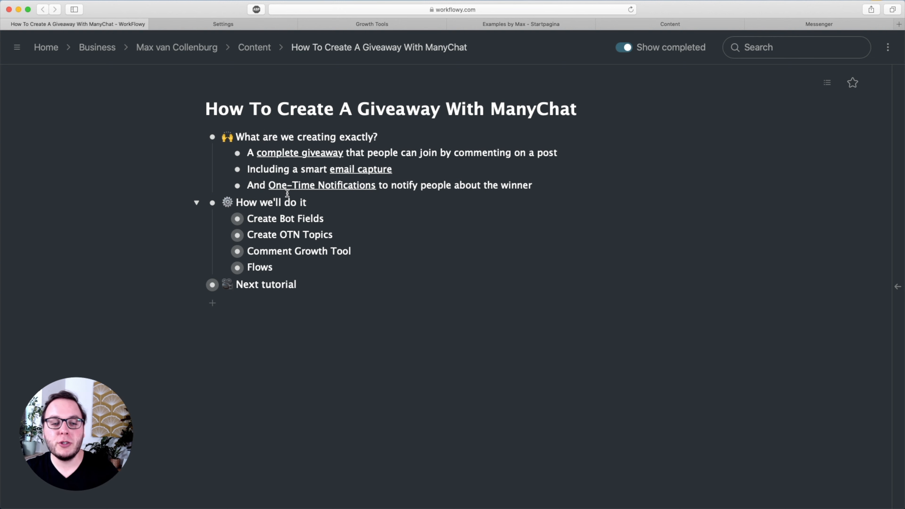
pyautogui.tripleClick(253, 218)
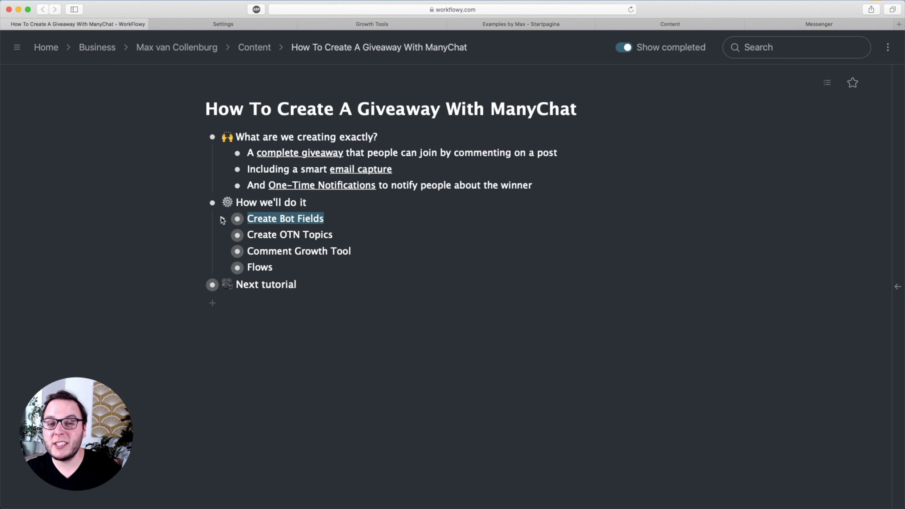
pyautogui.click(222, 220)
pyautogui.click(288, 219)
pyautogui.tripleClick(291, 218)
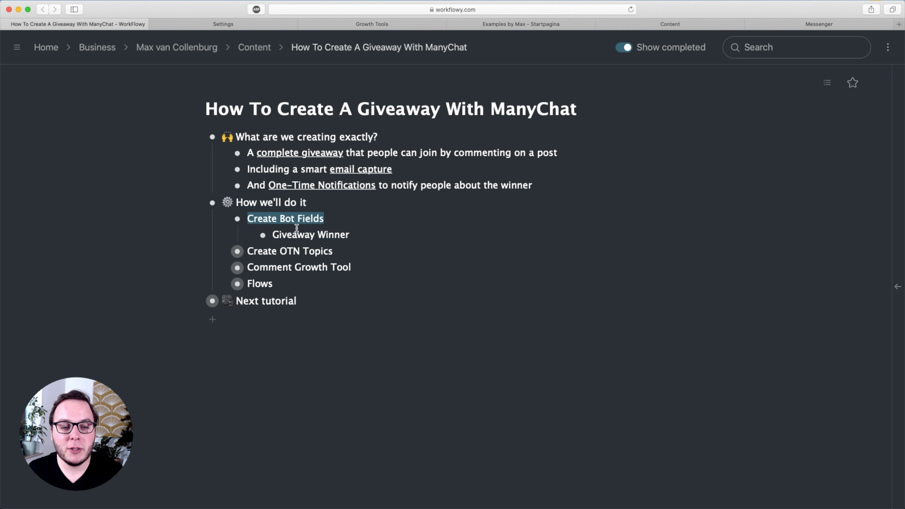
pyautogui.tripleClick(295, 234)
pyautogui.click(294, 233)
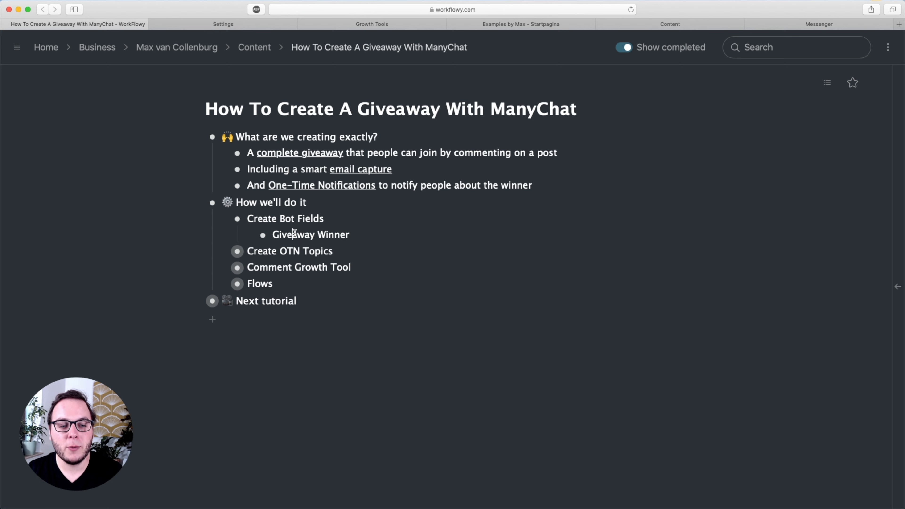
# - Switch to ManyChat's custom field settings and view the Bot Fields list, including Giveaway Winner
pyautogui.click(223, 24)
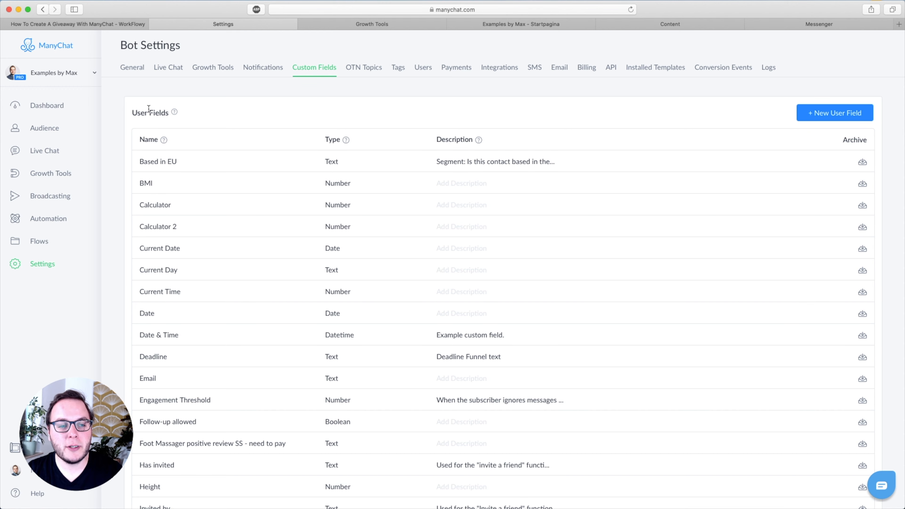
pyautogui.scroll(-20, 151, 148)
pyautogui.scroll(-15, 151, 147)
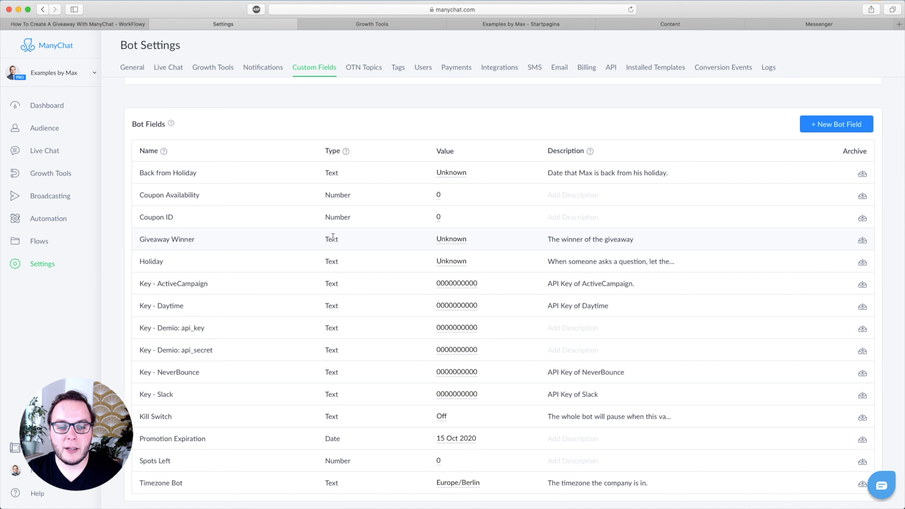
# - Start a new text bot field with the value "Unknown" and cancel its creation
pyautogui.click(819, 118)
pyautogui.click(410, 149)
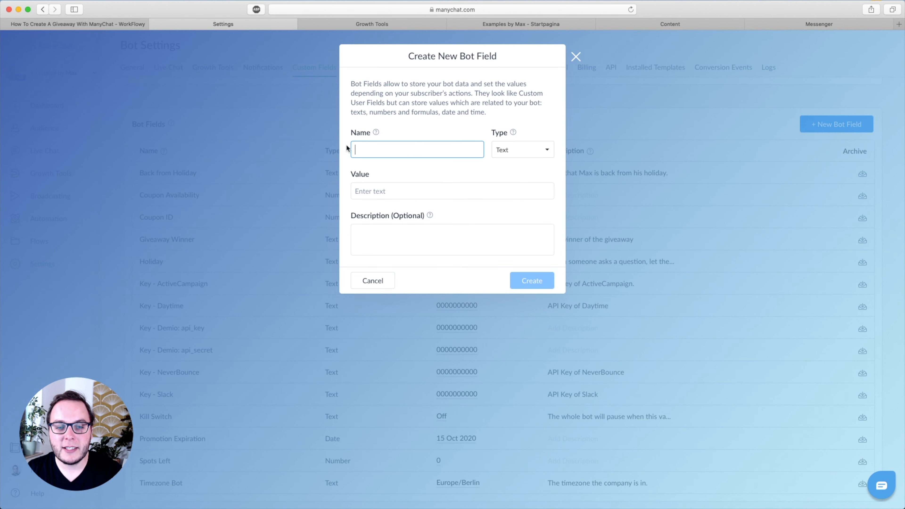
pyautogui.click(501, 149)
pyautogui.click(498, 151)
pyautogui.click(408, 185)
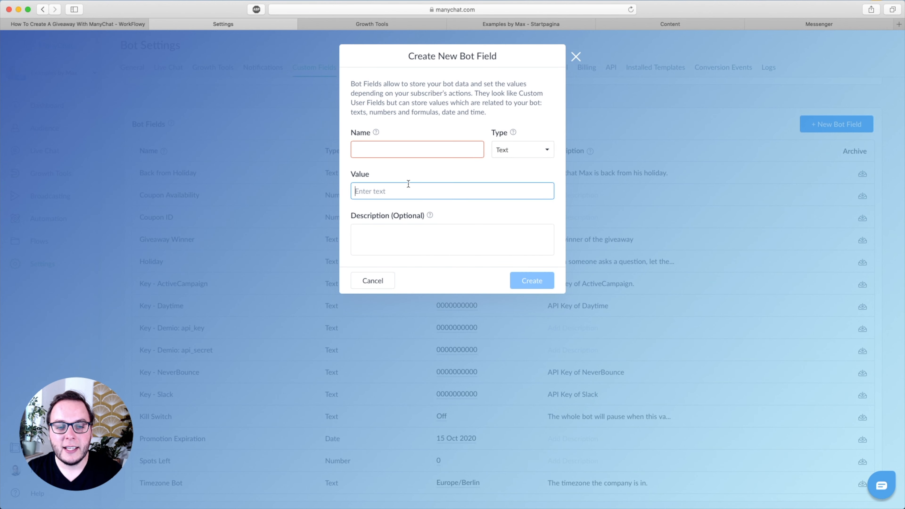
pyautogui.write('Unknown')
pyautogui.click(410, 243)
pyautogui.click(372, 280)
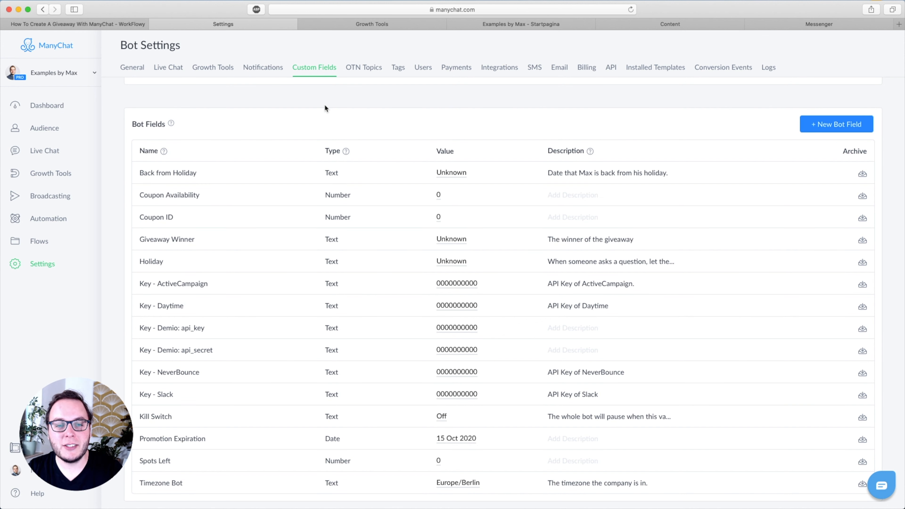
# - Return to the WorkFlowy outline and review the two giveaway topics under "Create OTN Topics"
pyautogui.click(123, 22)
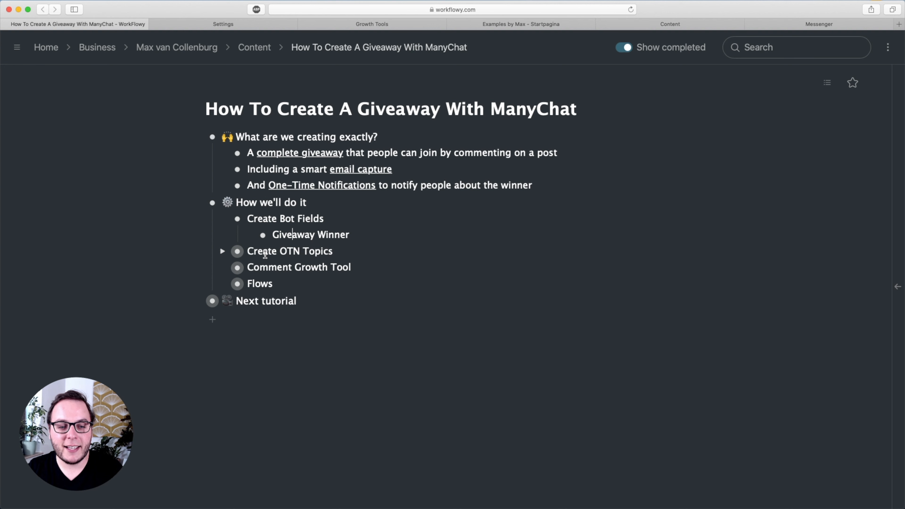
pyautogui.tripleClick(266, 254)
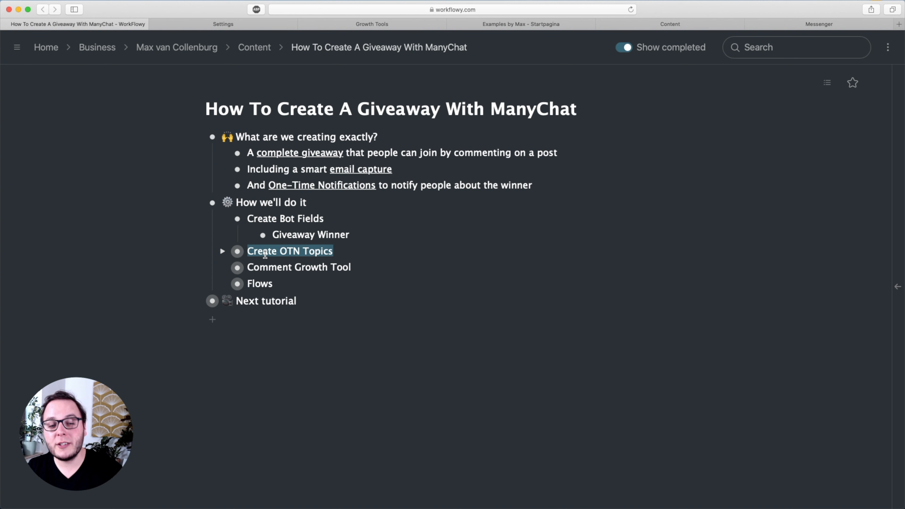
pyautogui.click(222, 251)
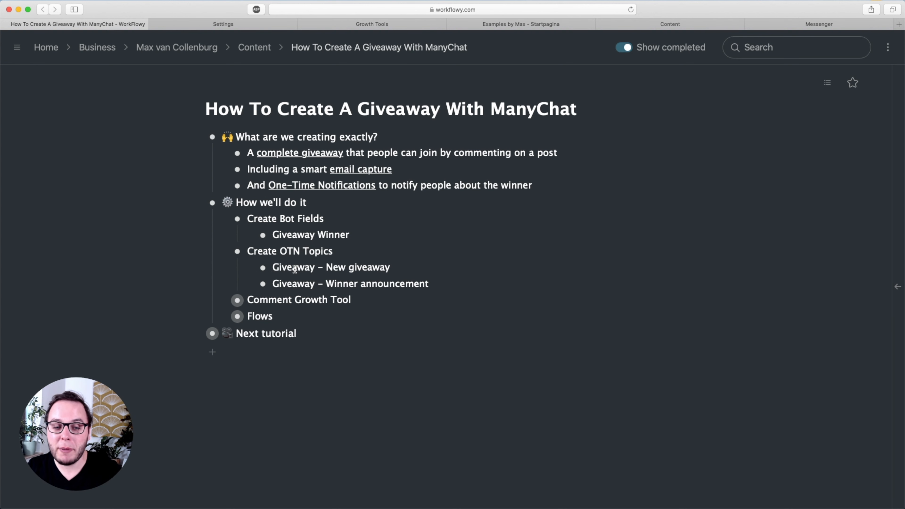
pyautogui.tripleClick(283, 266)
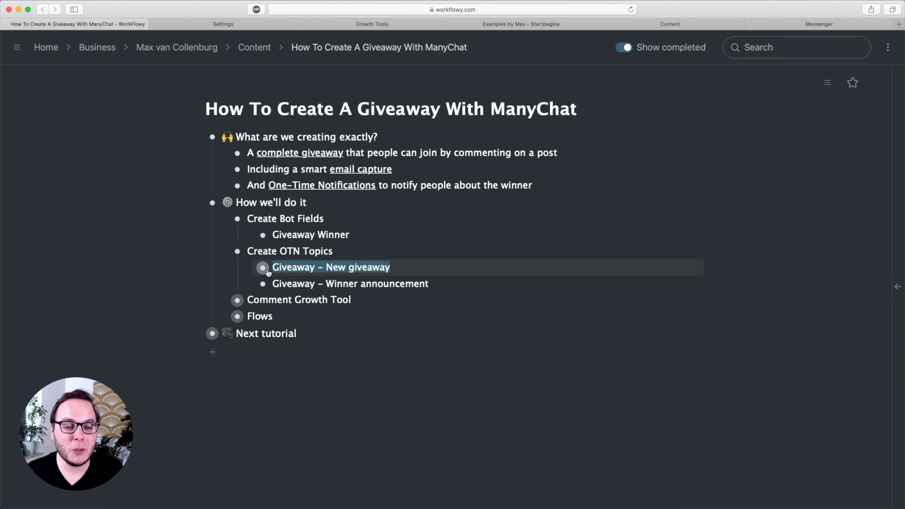
pyautogui.tripleClick(285, 283)
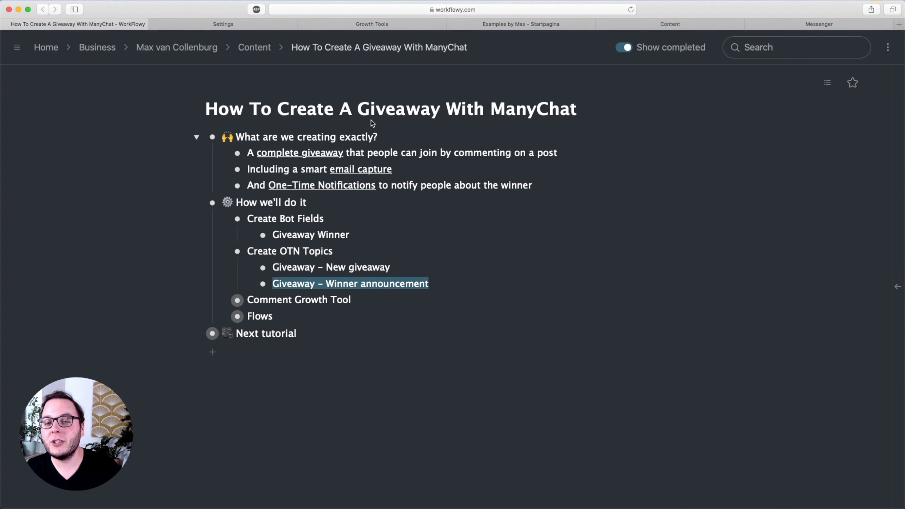
# - Switch to ManyChat's OTN Topics settings and examine the "Giveaway - New giveaway" topic
pyautogui.click(242, 25)
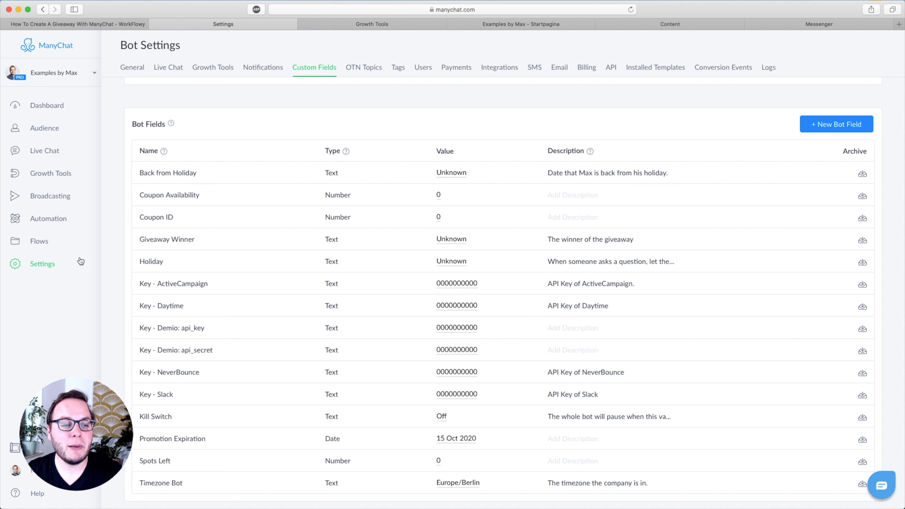
pyautogui.click(358, 69)
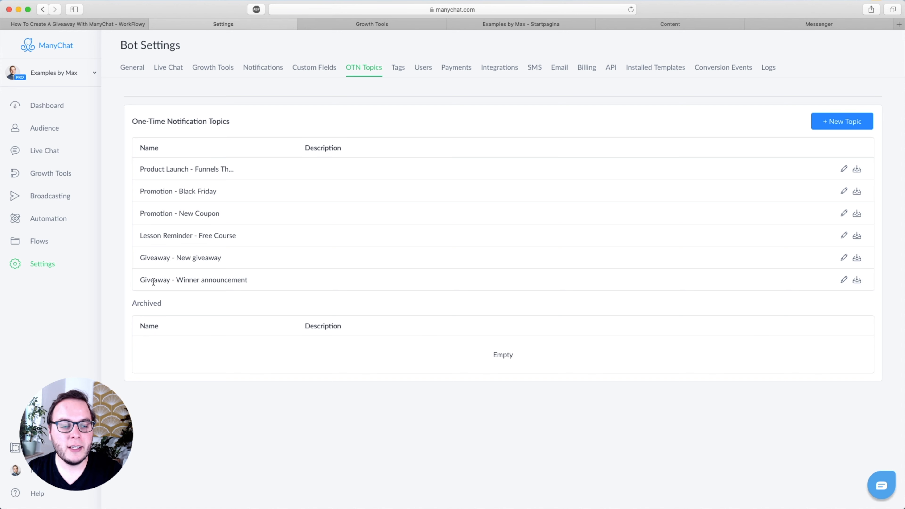
pyautogui.doubleClick(151, 256)
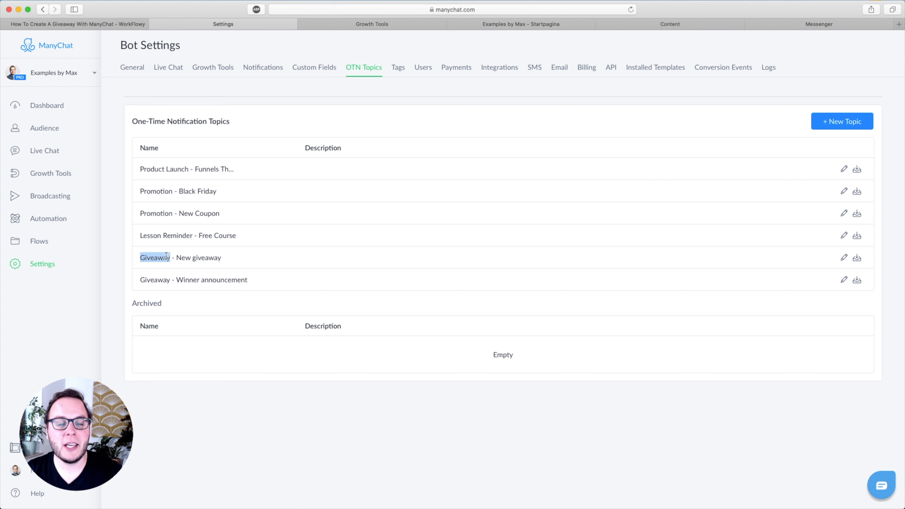
pyautogui.click(188, 260)
pyautogui.moveTo(177, 259); pyautogui.dragTo(221, 259)
pyautogui.click(221, 258)
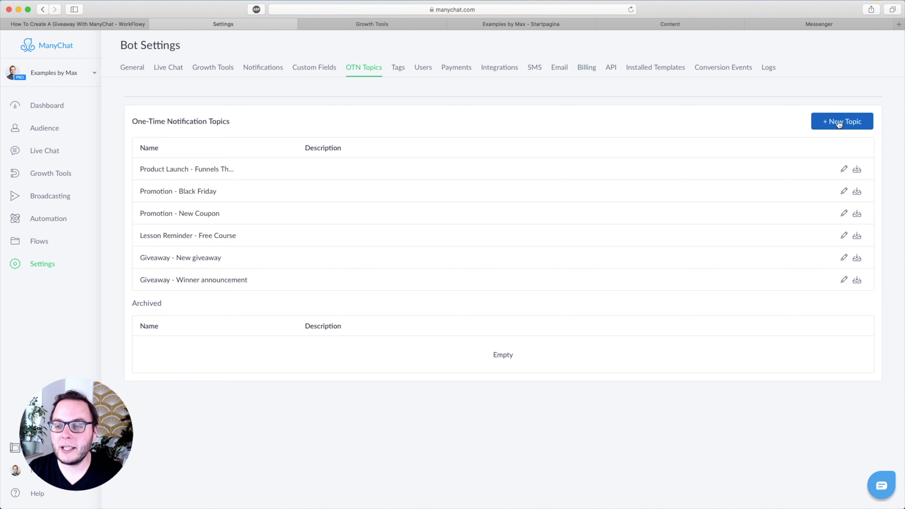
# - Start a new one-time notification topic named "Giveaway - Winner announcement" and cancel its creation
pyautogui.click(841, 123)
pyautogui.click(417, 120)
pyautogui.write('Giv')
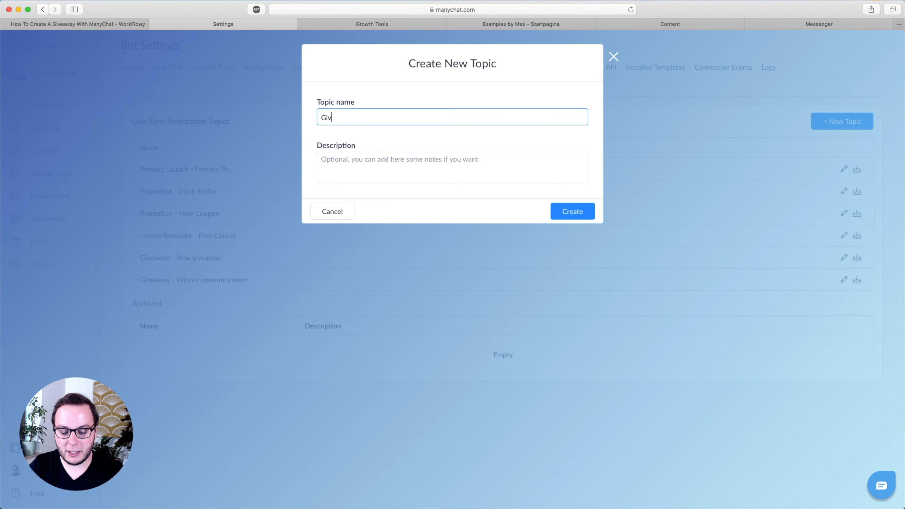
pyautogui.write('eaway - W')
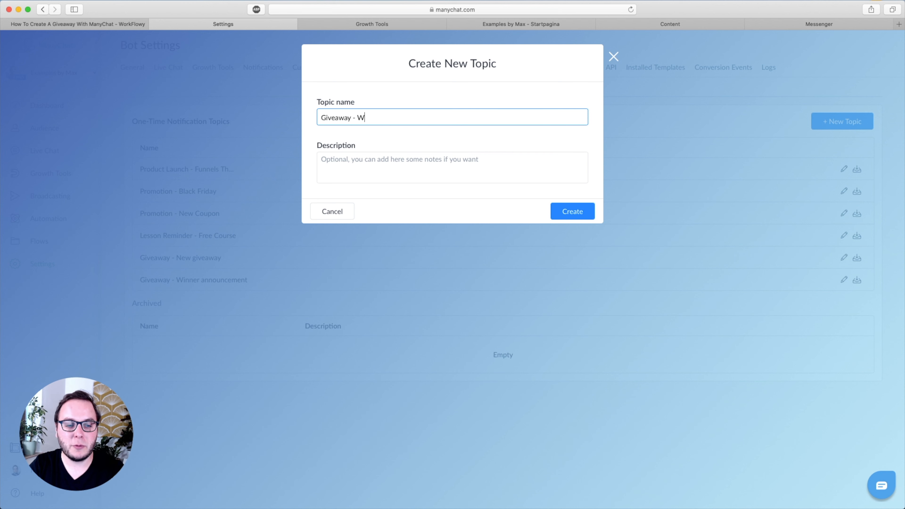
pyautogui.write('inner announcement')
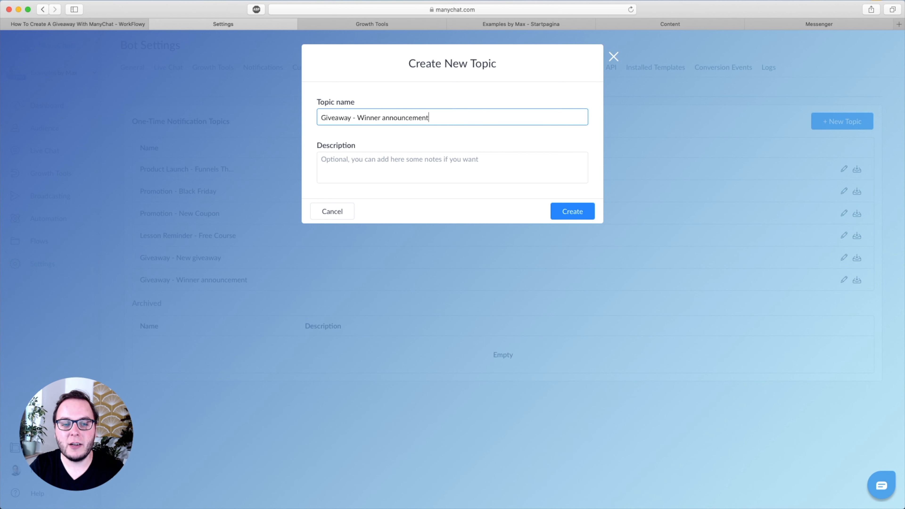
pyautogui.click(402, 164)
pyautogui.click(329, 210)
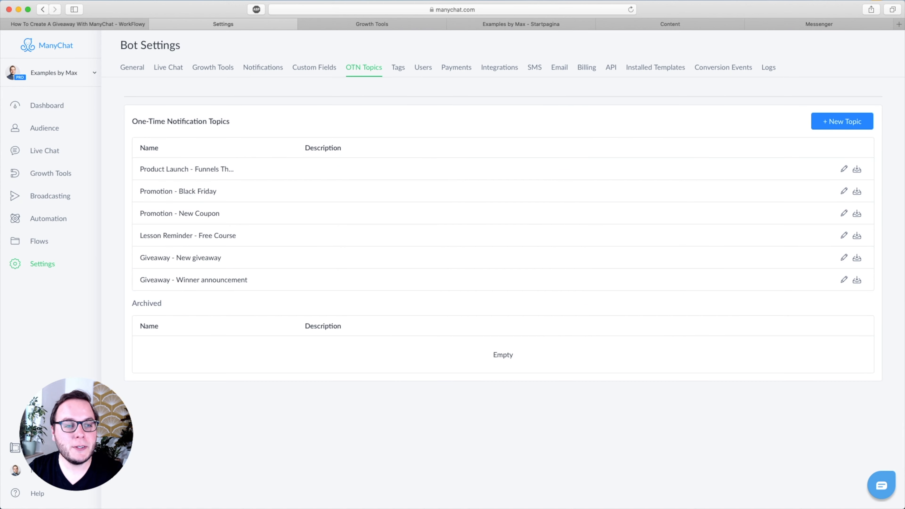
# - Expand "Comment Growth Tool" in the WorkFlowy outline, and open the "Enter the giveaway by commenting" growth tool in ManyChat
pyautogui.click(80, 24)
pyautogui.click(220, 300)
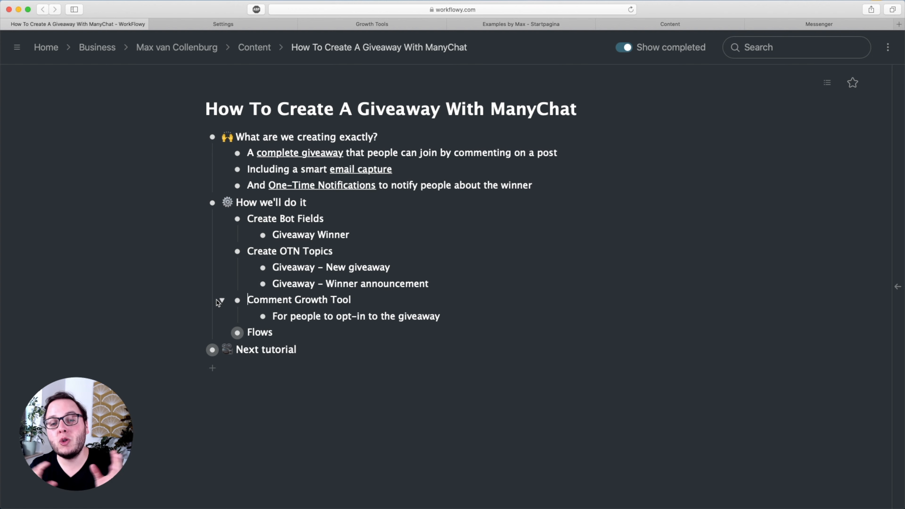
pyautogui.click(372, 23)
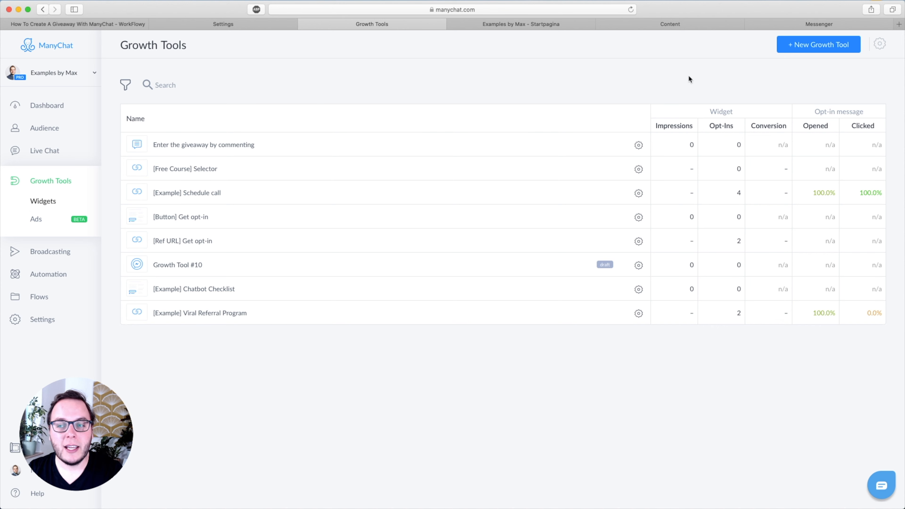
pyautogui.click(814, 52)
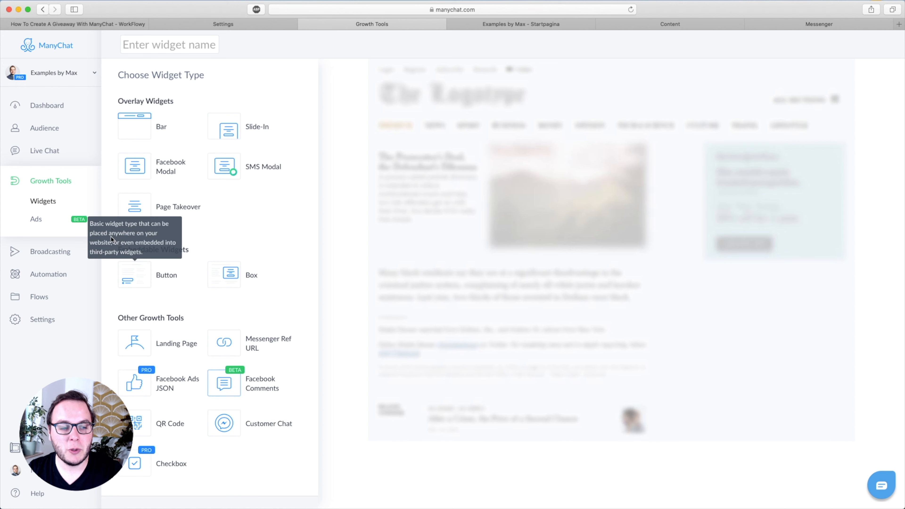
pyautogui.click(46, 201)
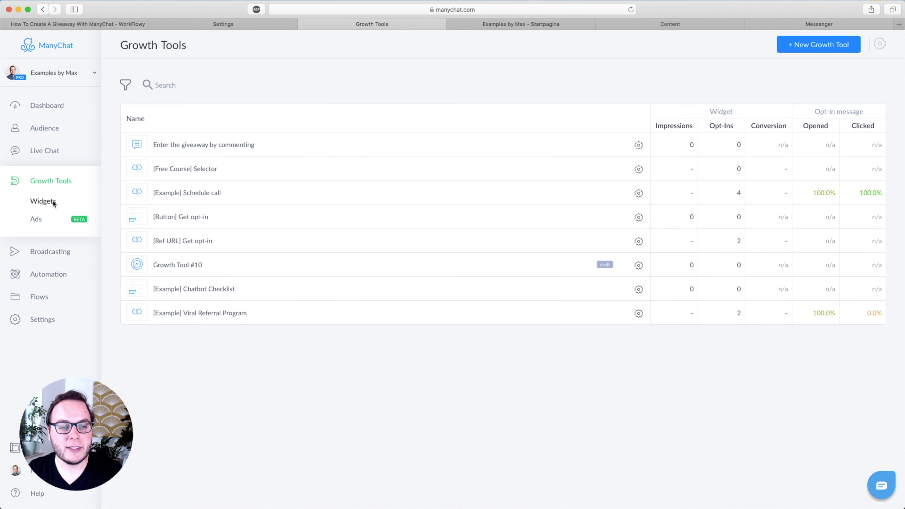
pyautogui.click(172, 143)
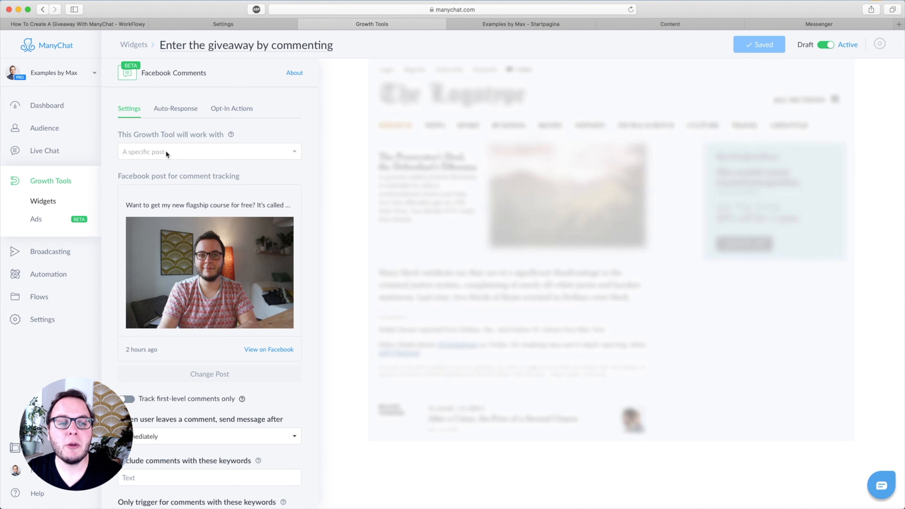
# - Switch to the Facebook page, expand the full giveaway post, and examine its comment sentence and Messenger instructions
pyautogui.click(529, 28)
pyautogui.scroll(-3, 354, 174)
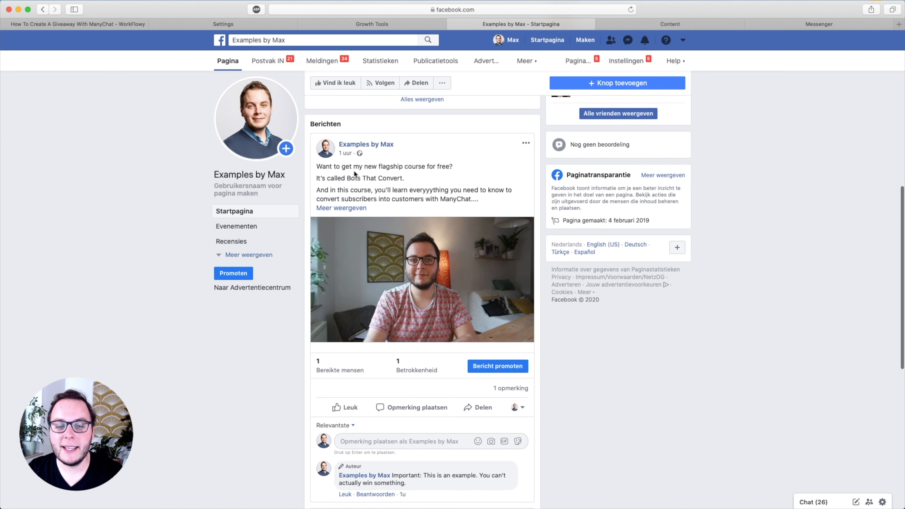
pyautogui.click(337, 210)
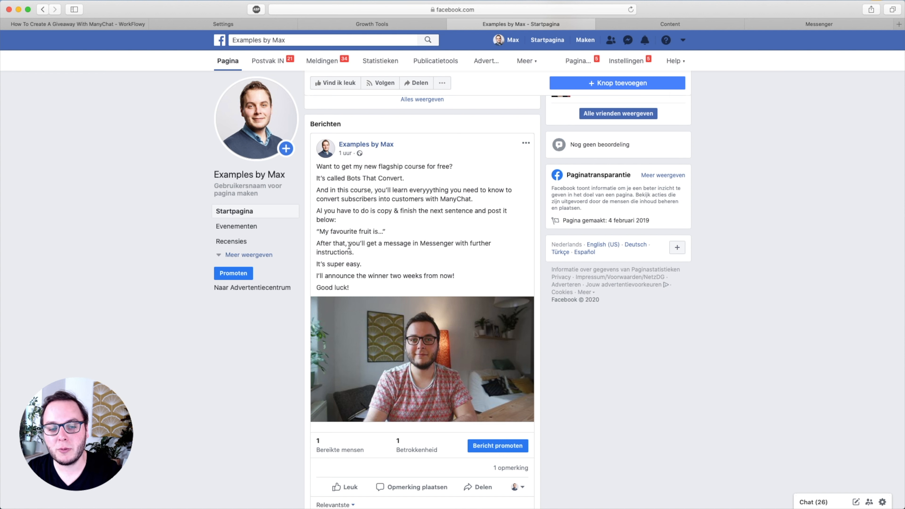
pyautogui.moveTo(320, 230); pyautogui.dragTo(373, 232)
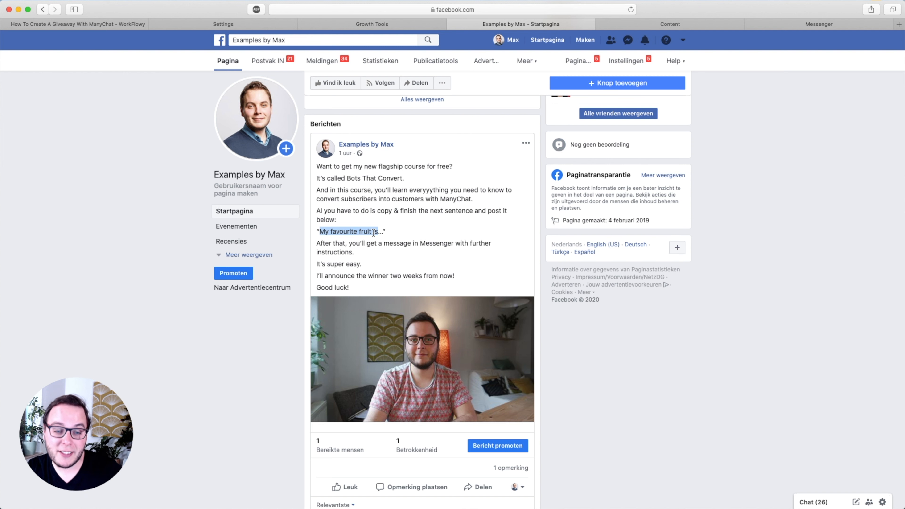
pyautogui.click(358, 232)
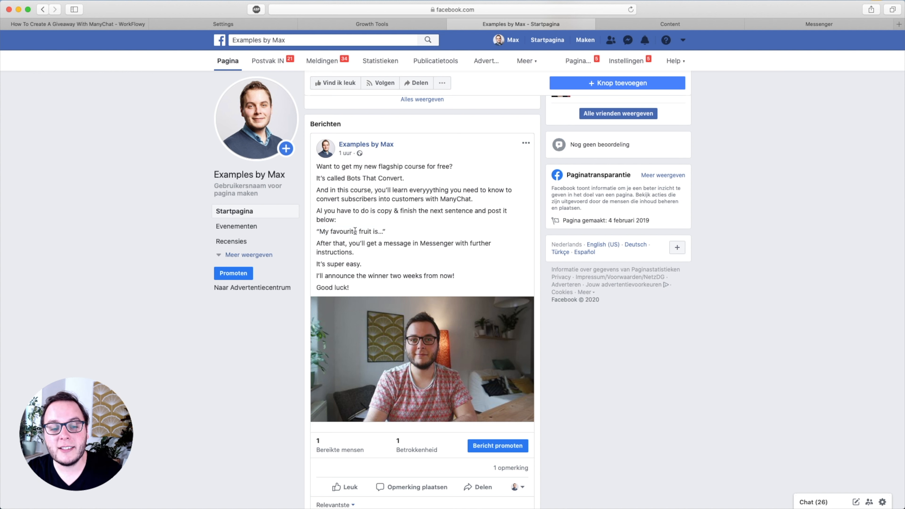
pyautogui.doubleClick(365, 230)
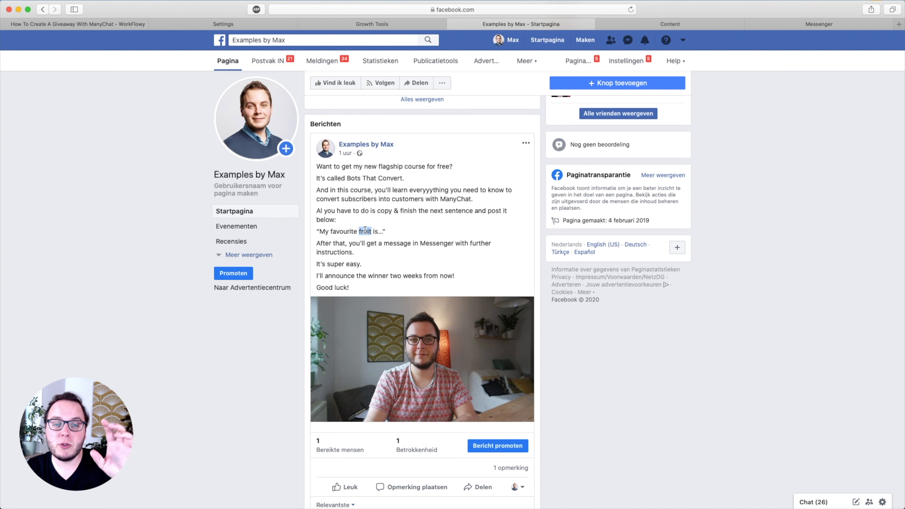
pyautogui.click(365, 230)
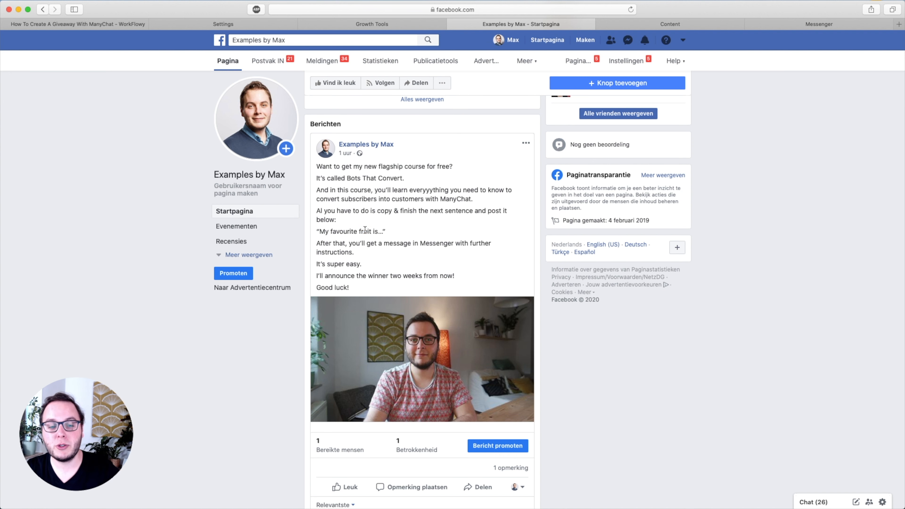
pyautogui.doubleClick(365, 231)
pyautogui.click(368, 234)
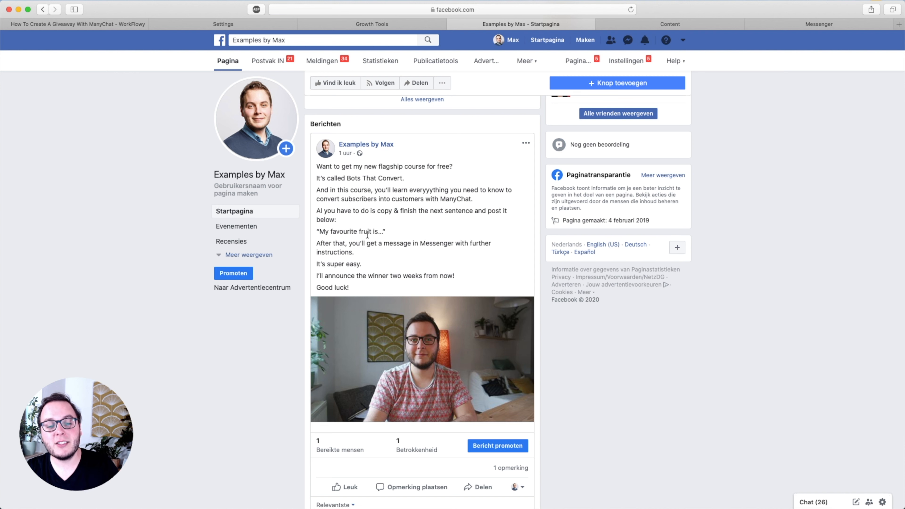
pyautogui.tripleClick(336, 243)
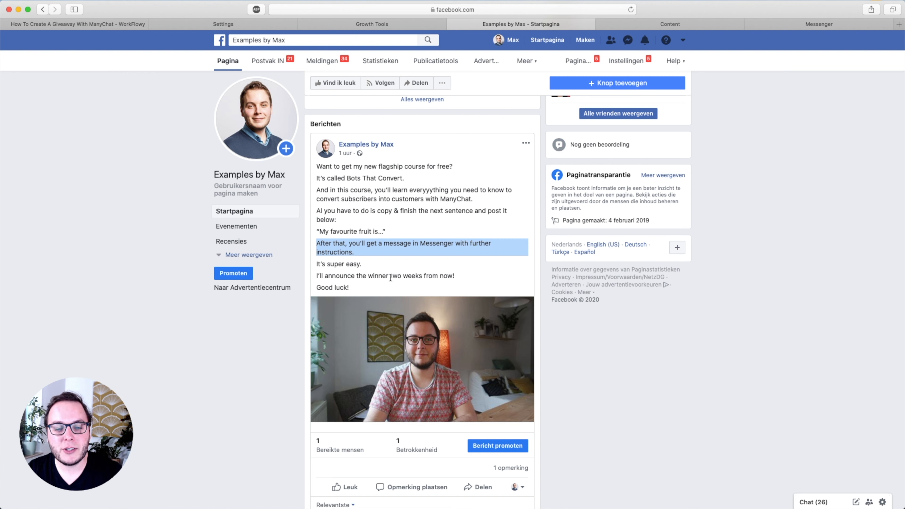
# - Switch to the growth tool's settings in ManyChat, examine the tracked post, and set the message to send immediately after a comment
pyautogui.click(450, 275)
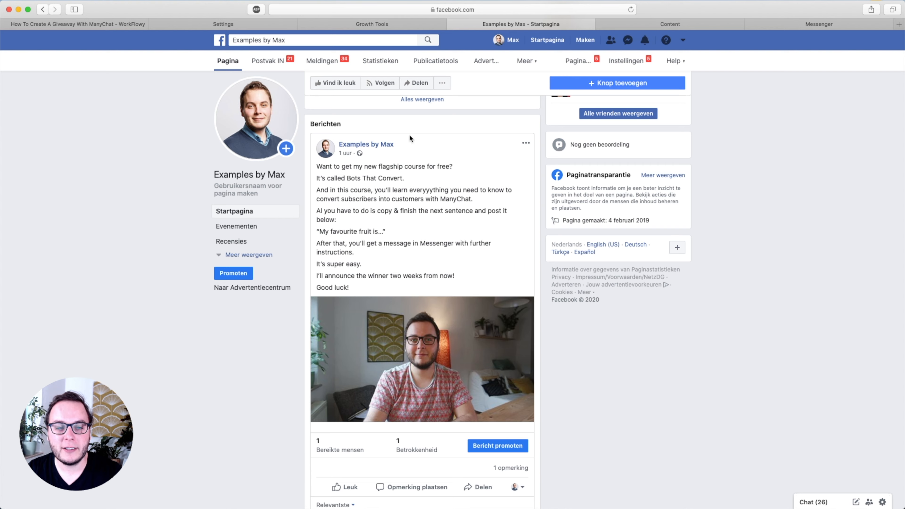
pyautogui.click(383, 27)
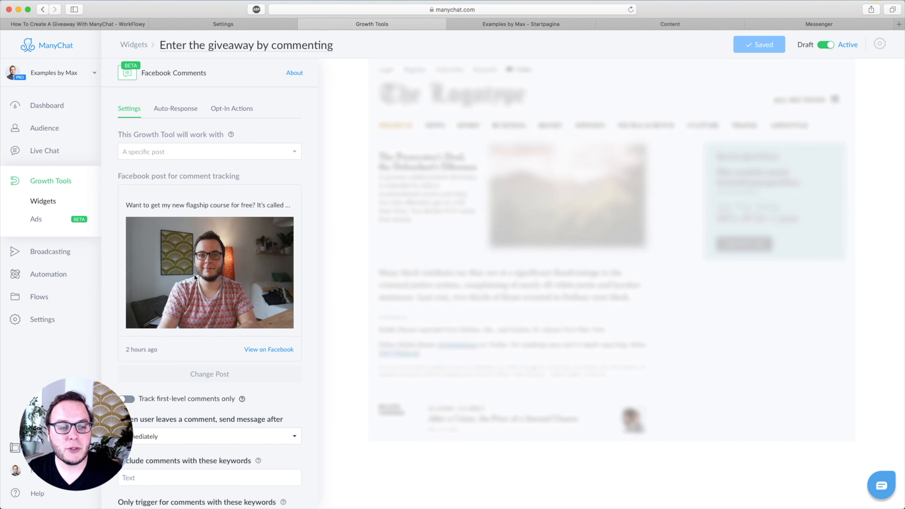
pyautogui.scroll(-2, 194, 238)
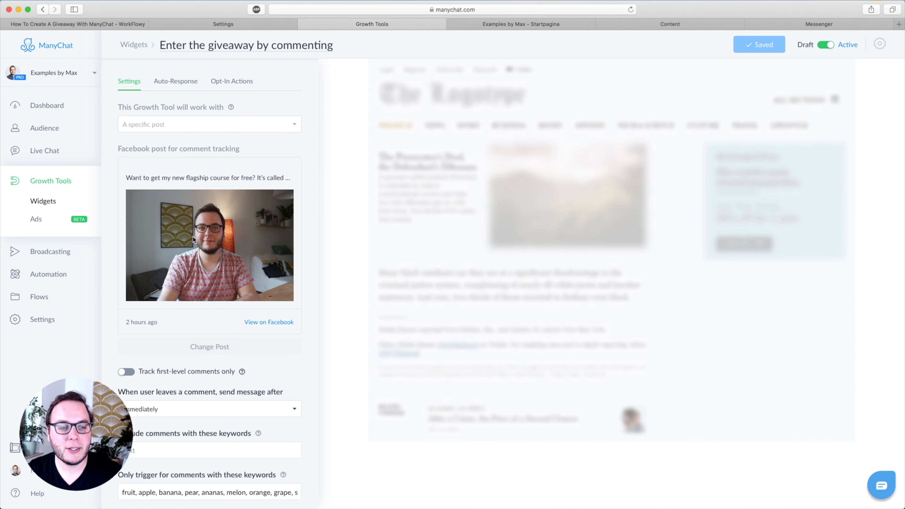
pyautogui.scroll(-1, 193, 238)
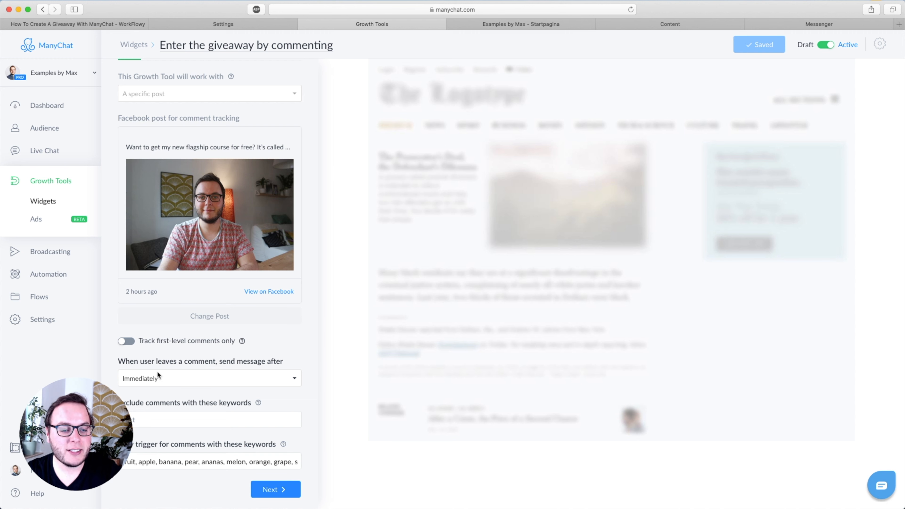
pyautogui.click(176, 379)
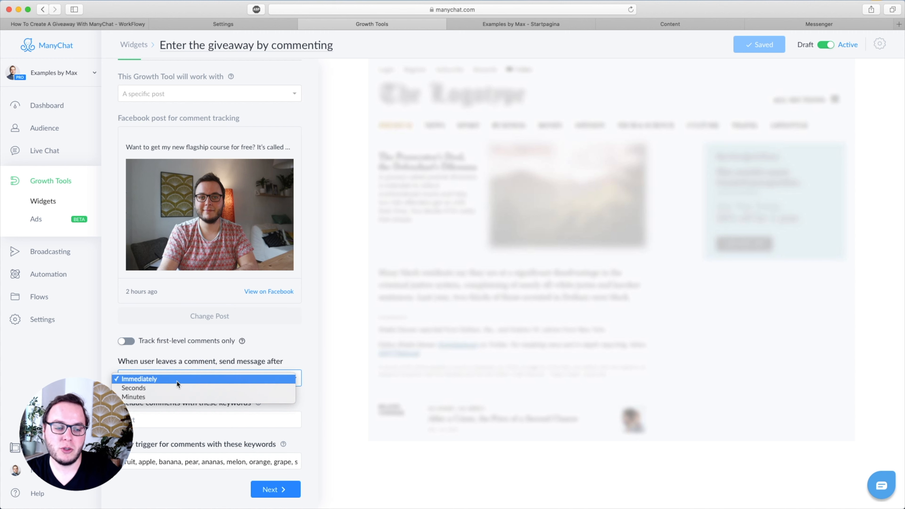
pyautogui.click(138, 380)
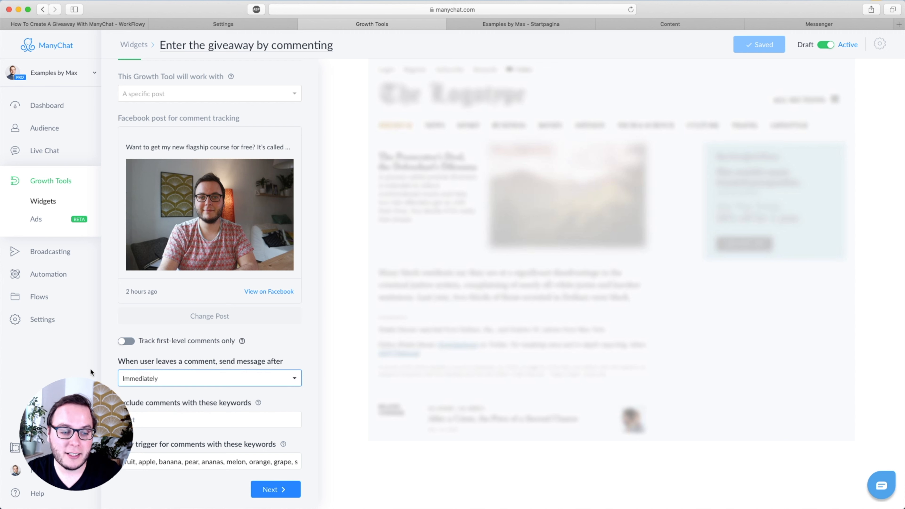
# - Examine the growth tool's keyword fields for excluding comments and for triggering only on certain comments
pyautogui.click(162, 398)
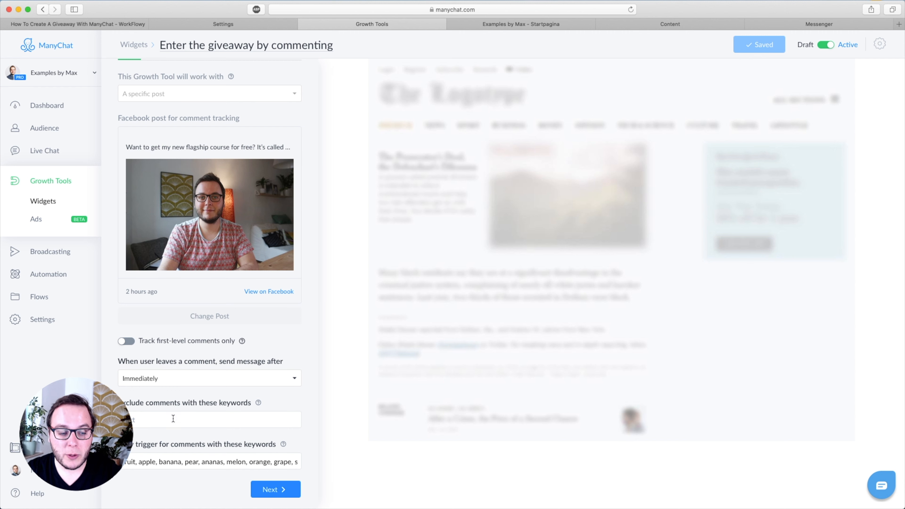
pyautogui.moveTo(134, 444); pyautogui.dragTo(194, 444)
pyautogui.click(183, 443)
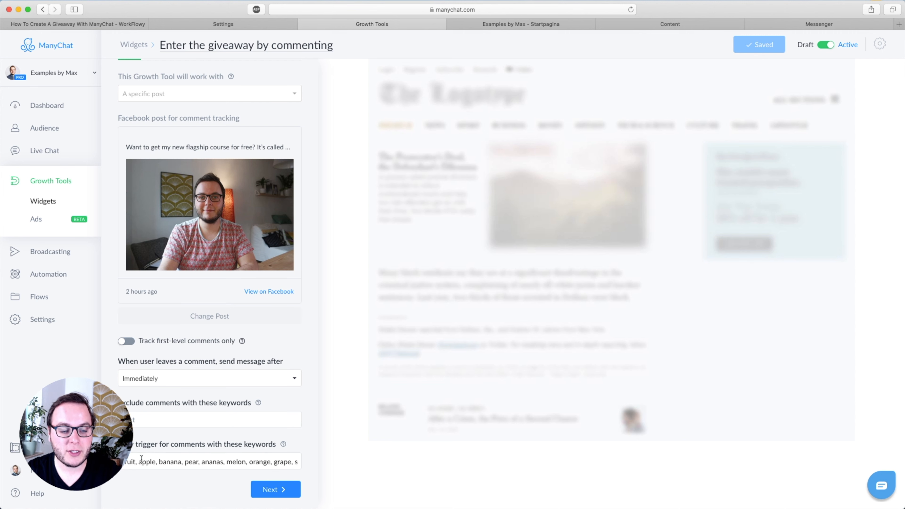
pyautogui.doubleClick(128, 462)
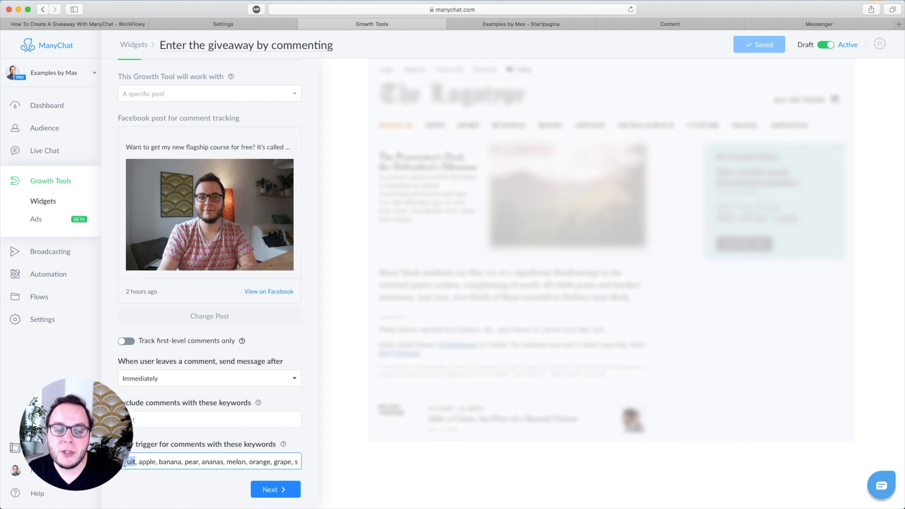
# - Compare the "My favourite fruit is..." sentence in the Facebook post with the full list of trigger keywords in ManyChat
pyautogui.click(506, 24)
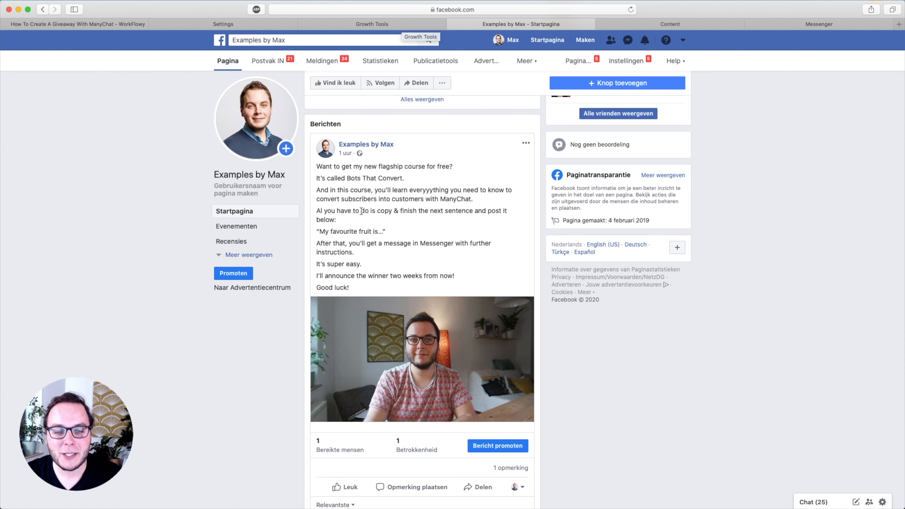
pyautogui.doubleClick(364, 234)
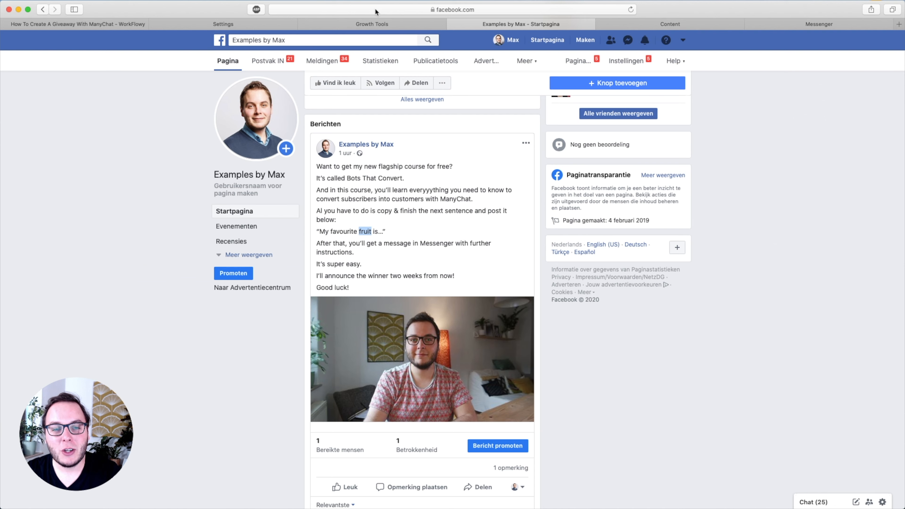
pyautogui.click(372, 23)
pyautogui.moveTo(146, 460); pyautogui.dragTo(321, 460)
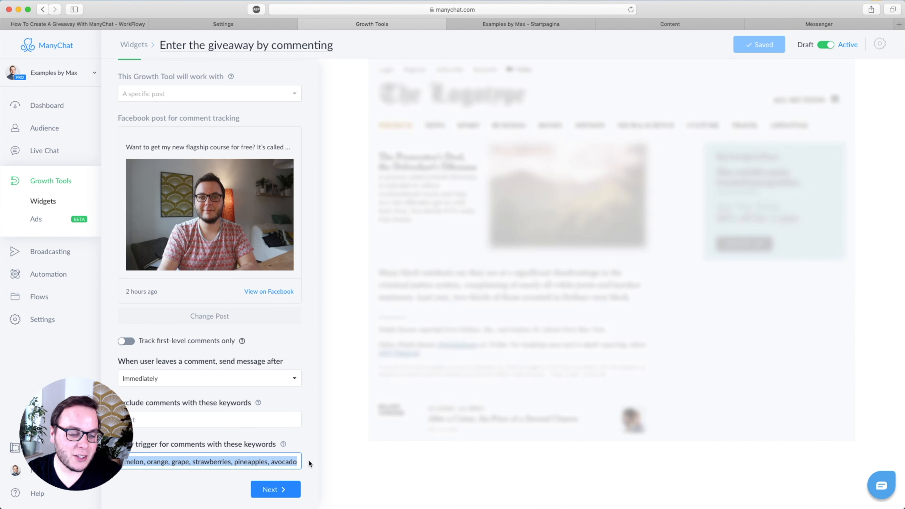
pyautogui.press('super+a')
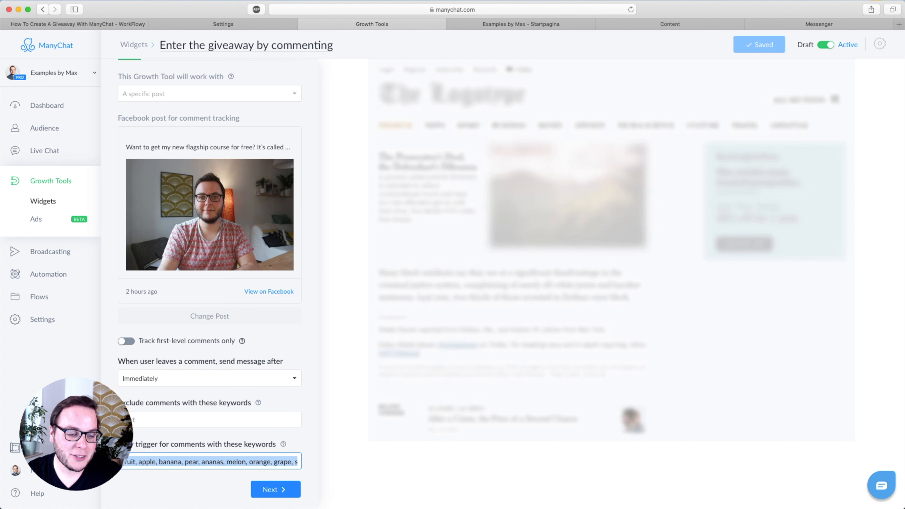
pyautogui.click(181, 461)
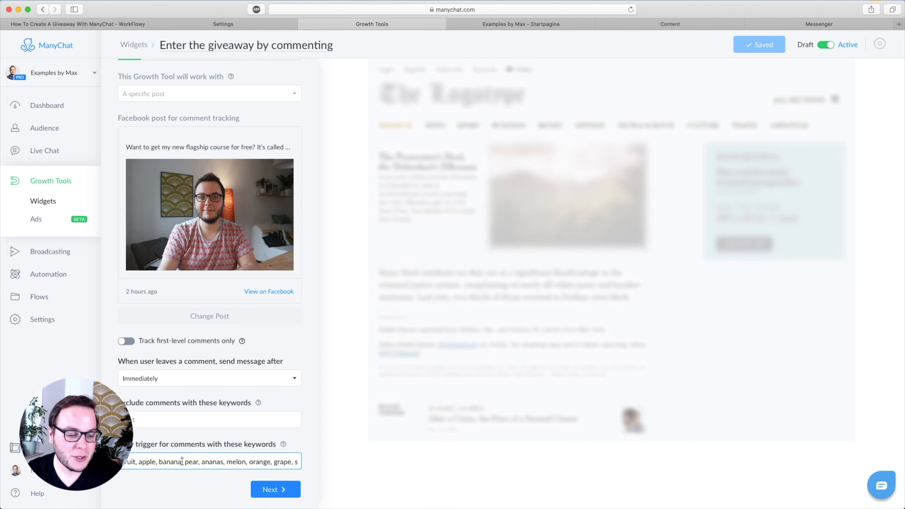
pyautogui.click(502, 26)
pyautogui.click(381, 228)
pyautogui.click(403, 25)
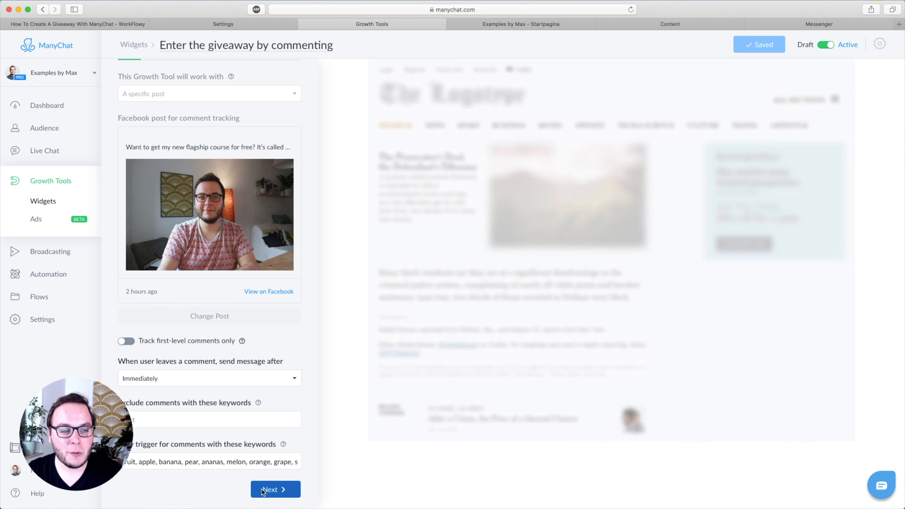
# - Open the growth tool's auto-response and examine the "Enter the giveaway" quick reply's flow action and the message text
pyautogui.click(276, 489)
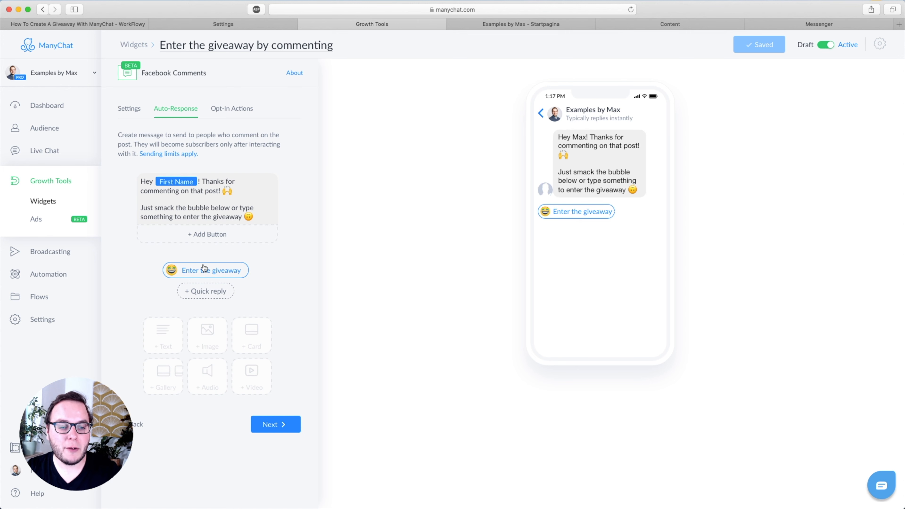
pyautogui.click(191, 273)
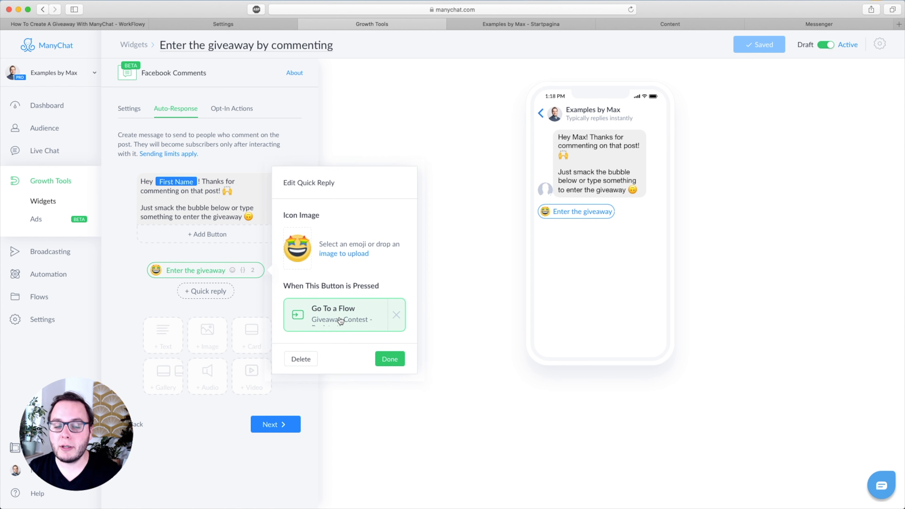
pyautogui.click(133, 297)
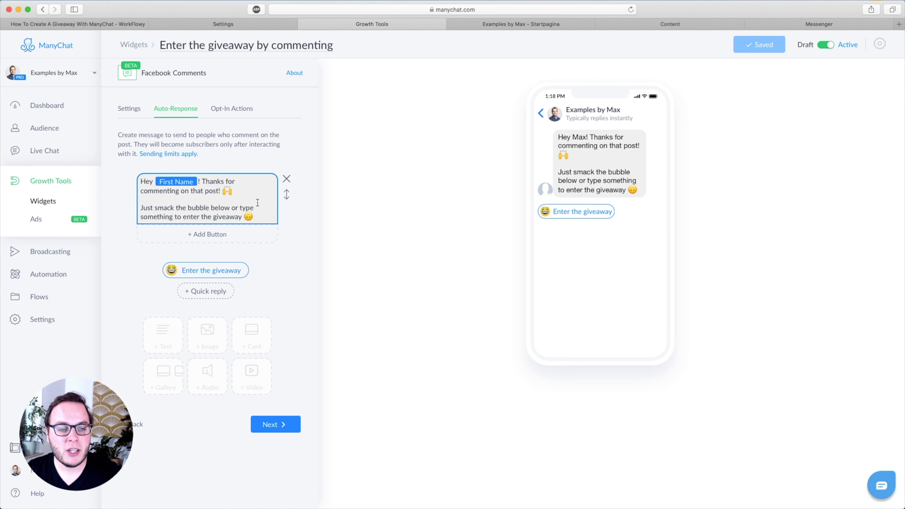
pyautogui.moveTo(233, 206)
pyautogui.mouseDown()
pyautogui.moveTo(254, 207)
pyautogui.moveTo(173, 216)
pyautogui.moveTo(226, 217)
pyautogui.mouseUp()
pyautogui.click(227, 216)
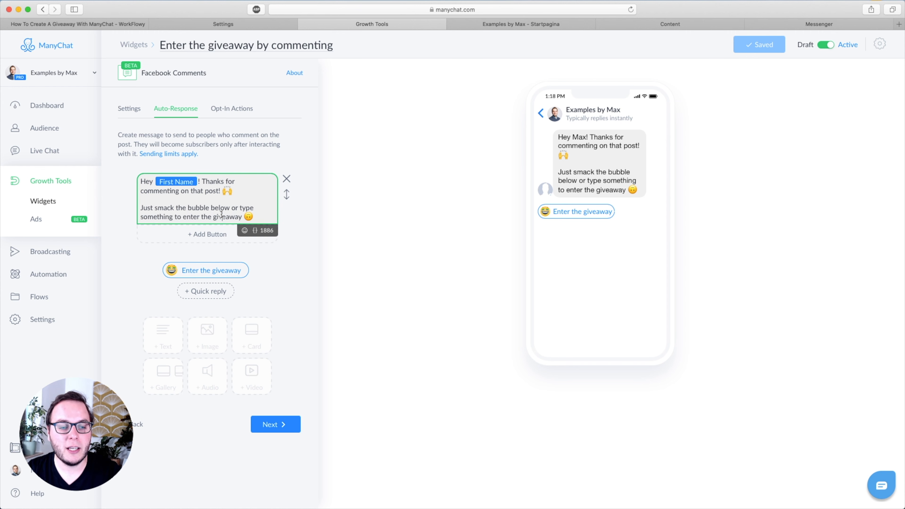
pyautogui.click(147, 263)
# - Examine the opt-in actions for typed replies alongside the auto-response's "Enter the giveaway" quick reply
pyautogui.click(227, 109)
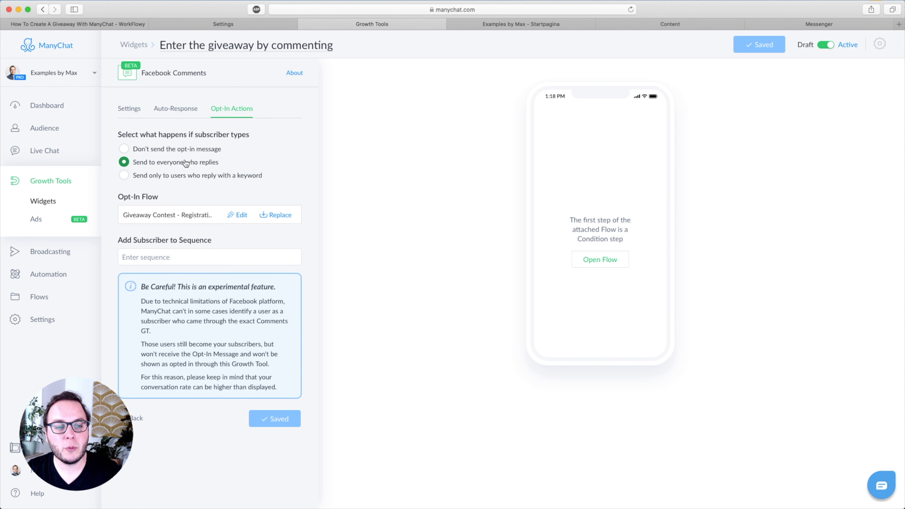
pyautogui.click(180, 110)
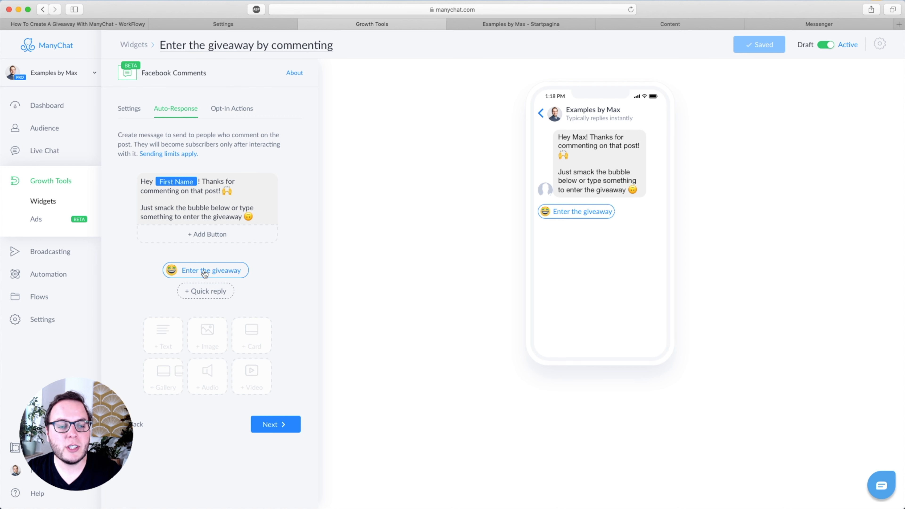
pyautogui.click(235, 110)
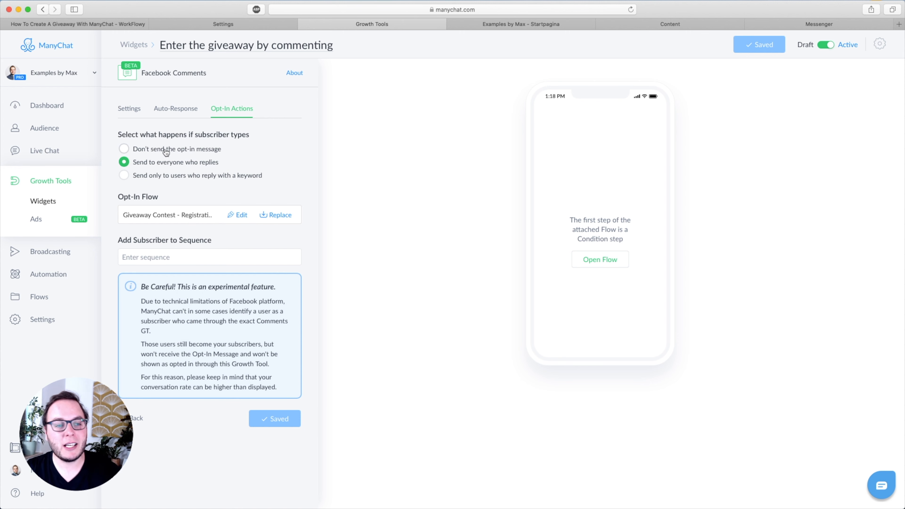
# - Review the growth tool once more, from the post and keyword settings through the auto-response to the opt-in actions
pyautogui.click(167, 116)
pyautogui.click(134, 109)
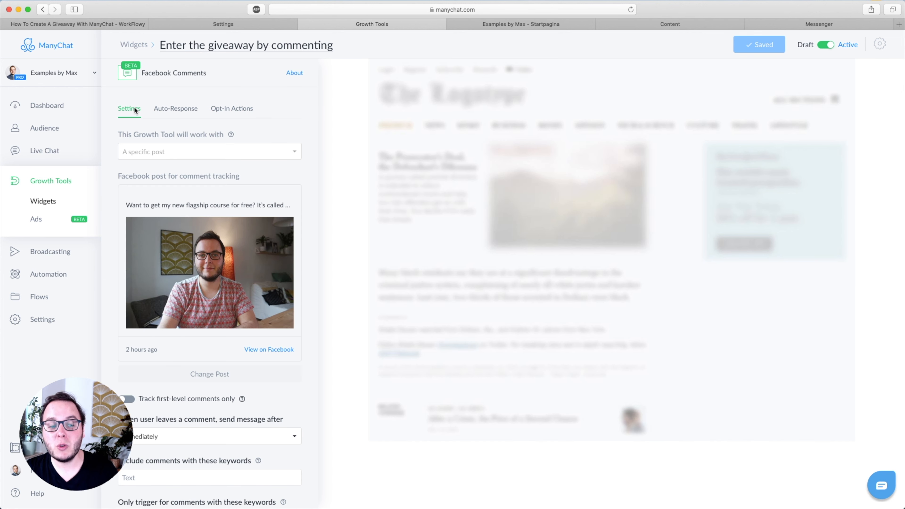
pyautogui.scroll(-3, 134, 236)
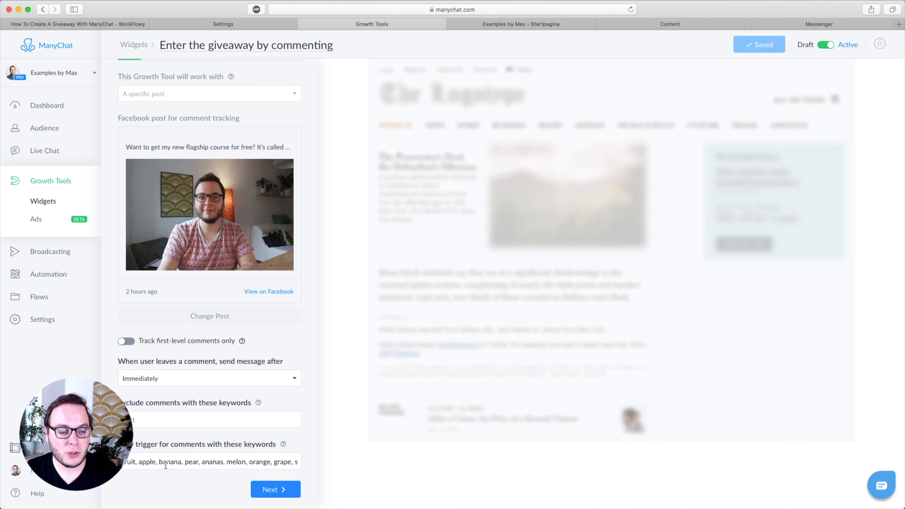
pyautogui.scroll(3, 198, 445)
pyautogui.scroll(-3, 185, 410)
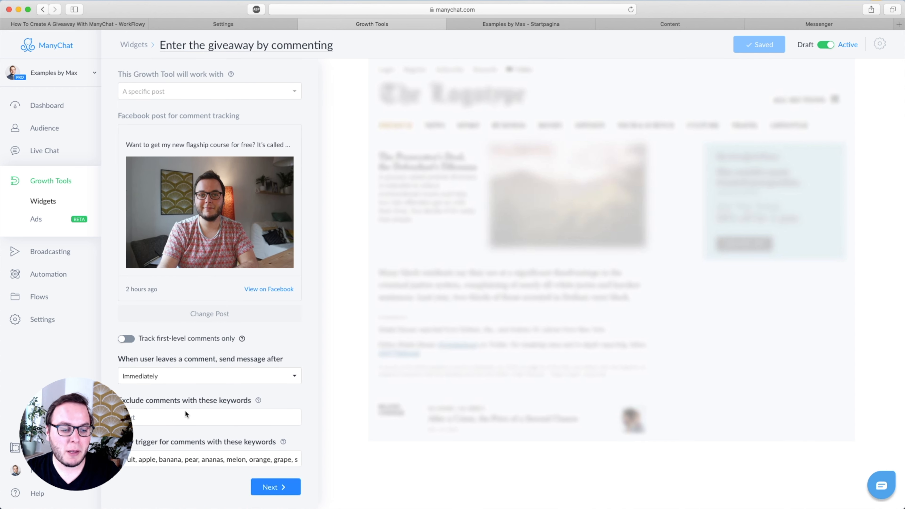
pyautogui.scroll(3, 204, 341)
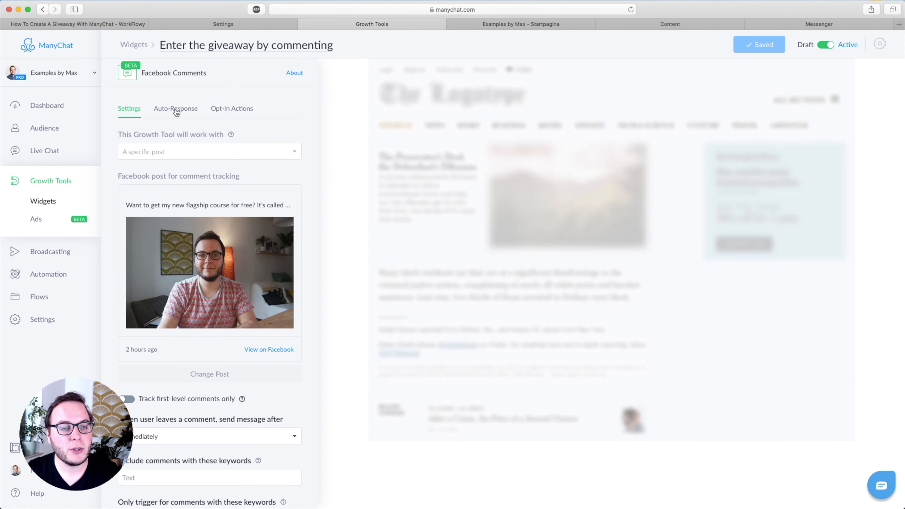
pyautogui.click(176, 109)
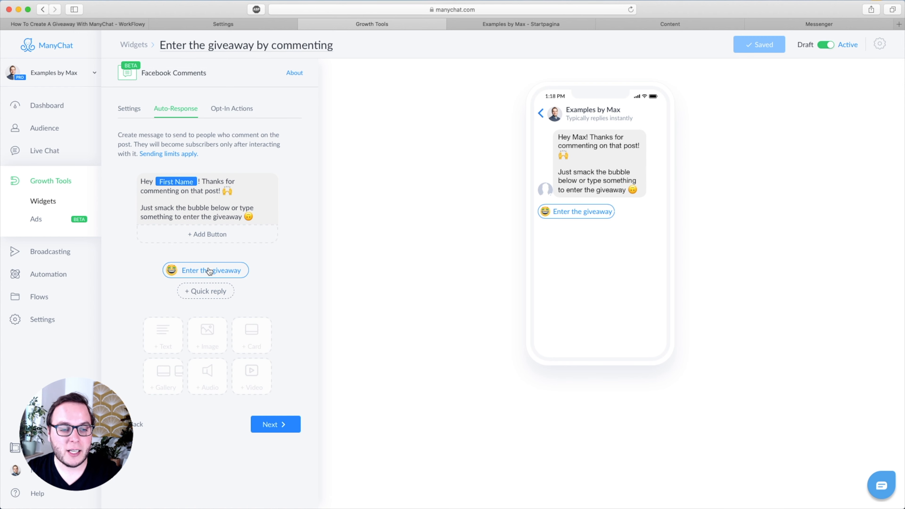
pyautogui.click(237, 114)
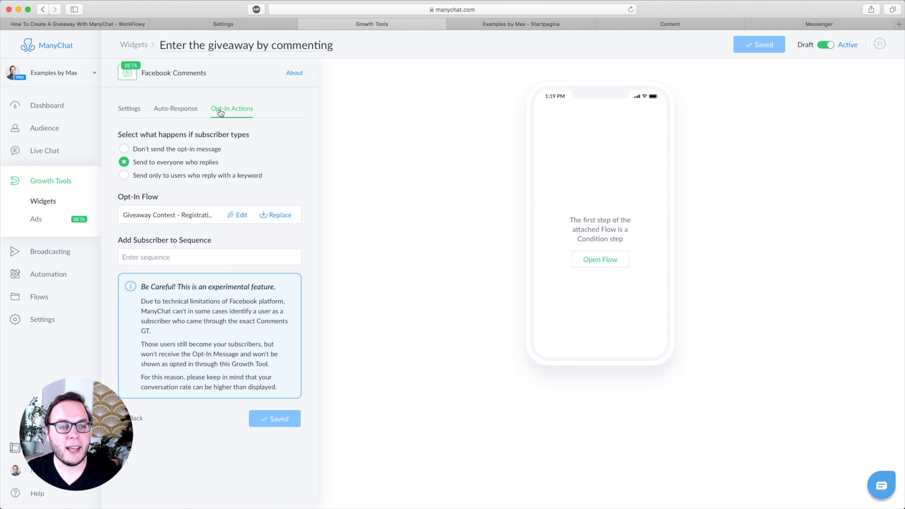
# - Switch to the WorkFlowy outline, expand "Flows", and examine the Registration, Automated follow-up and Winner announcement items
pyautogui.click(110, 23)
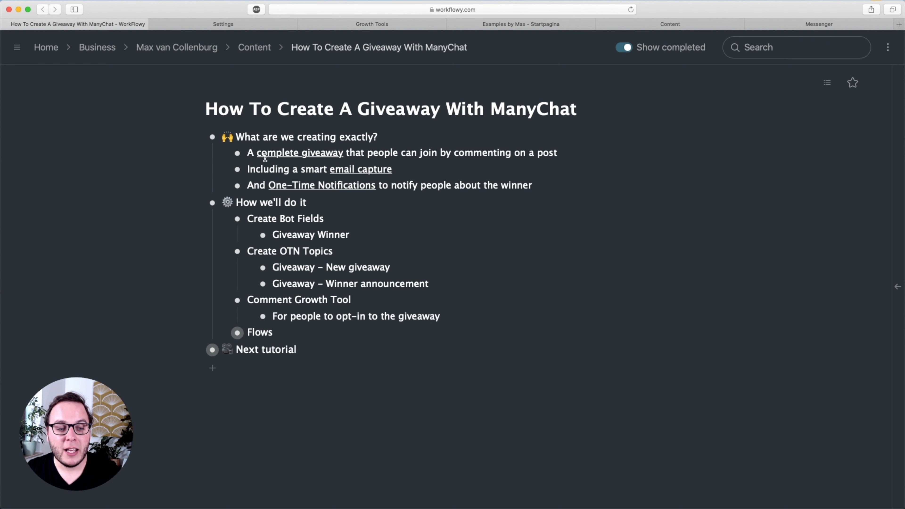
pyautogui.click(223, 333)
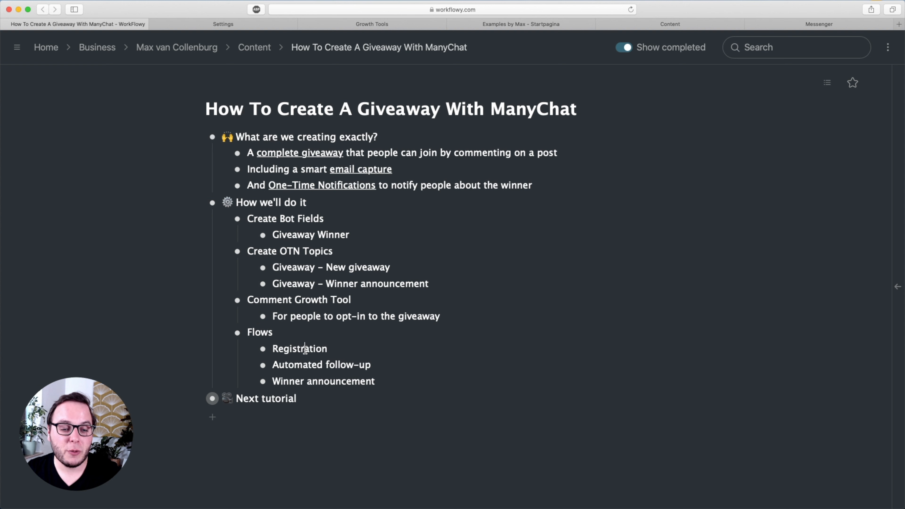
pyautogui.click(305, 349)
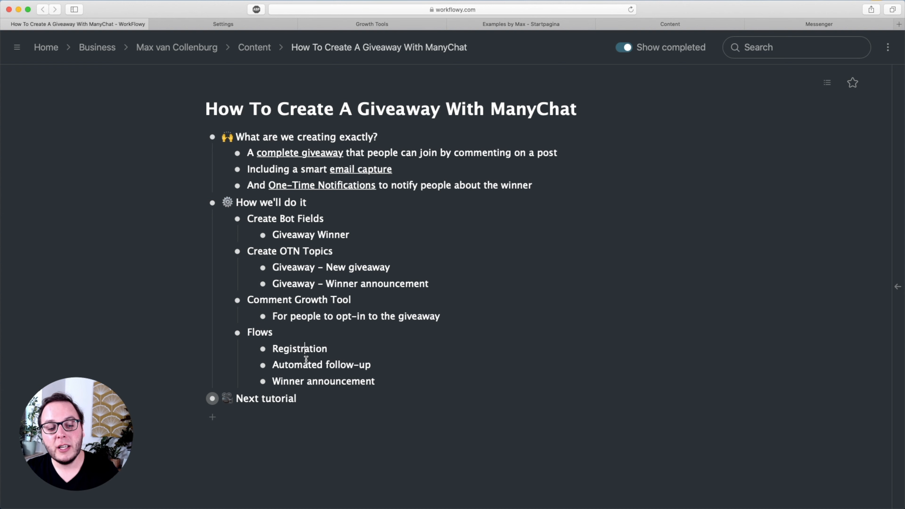
pyautogui.tripleClick(296, 363)
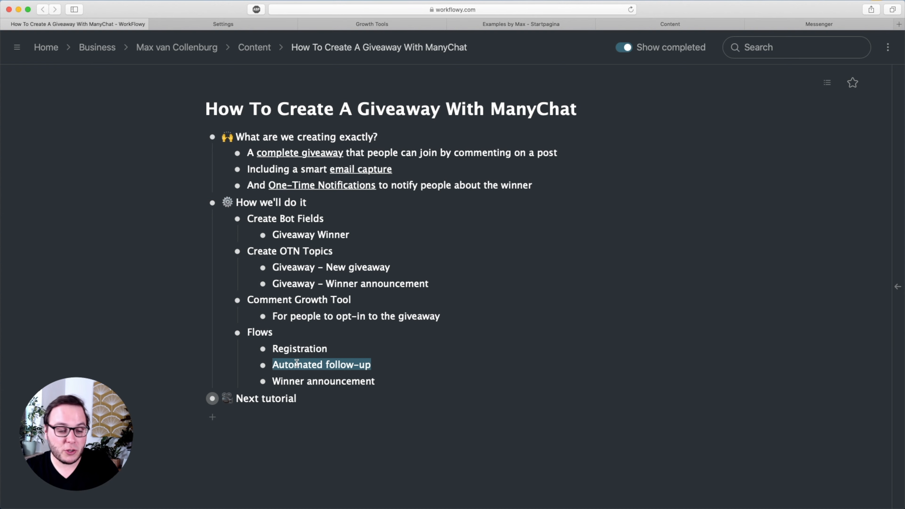
pyautogui.tripleClick(293, 381)
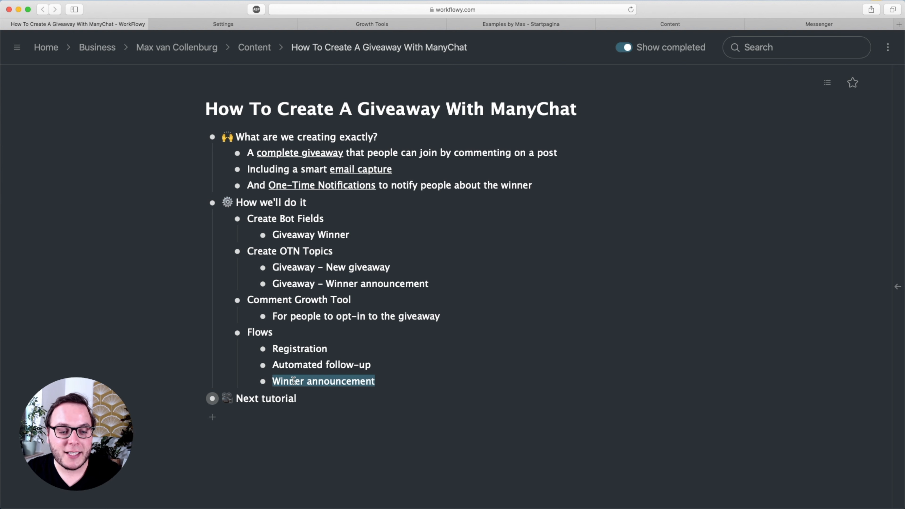
pyautogui.click(308, 378)
pyautogui.tripleClick(295, 349)
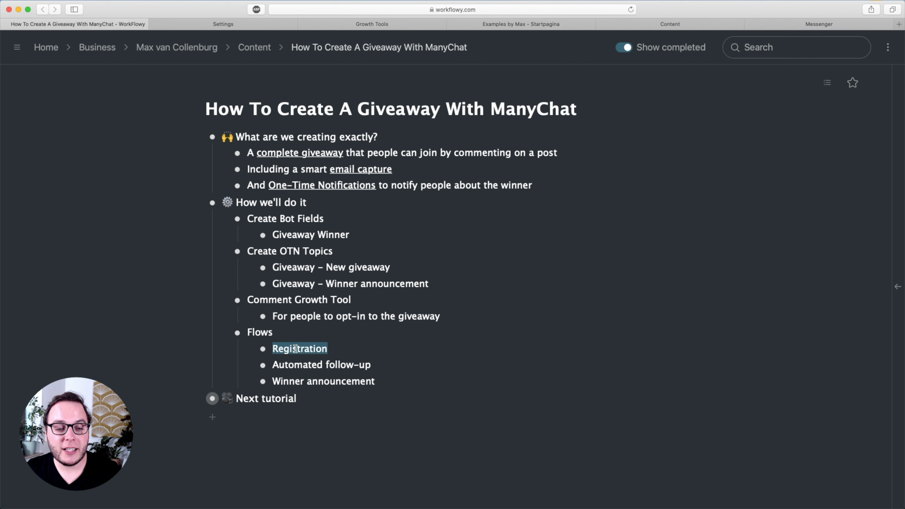
# - Switch to the growth tool in ManyChat, compare its auto-response with the opt-in actions, and open the registration opt-in flow for editing
pyautogui.click(361, 25)
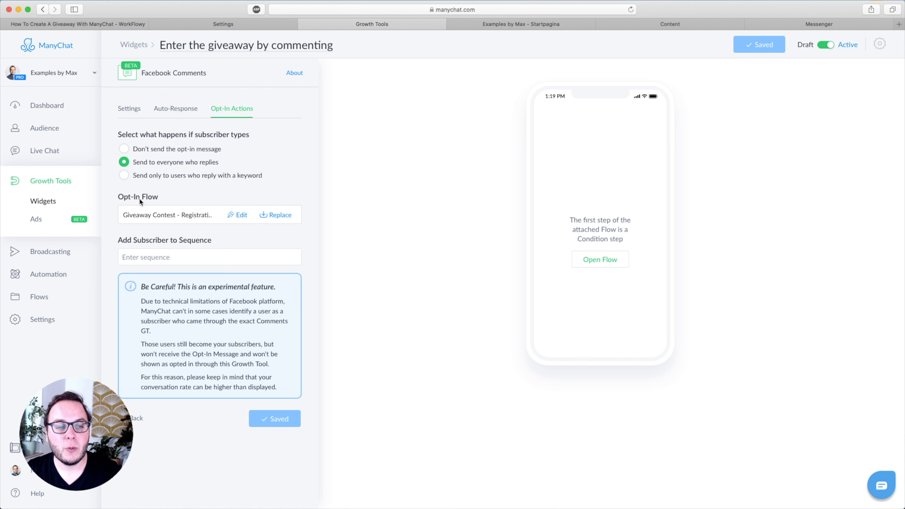
pyautogui.click(177, 109)
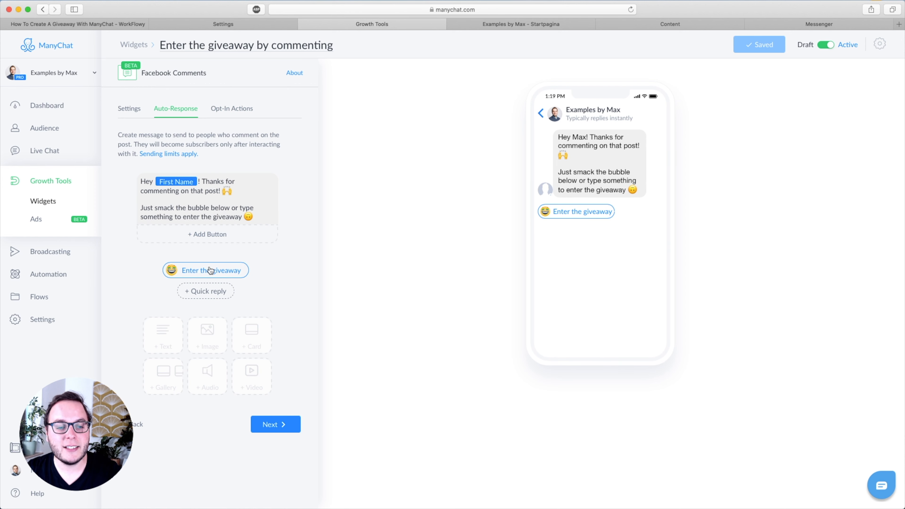
pyautogui.click(228, 117)
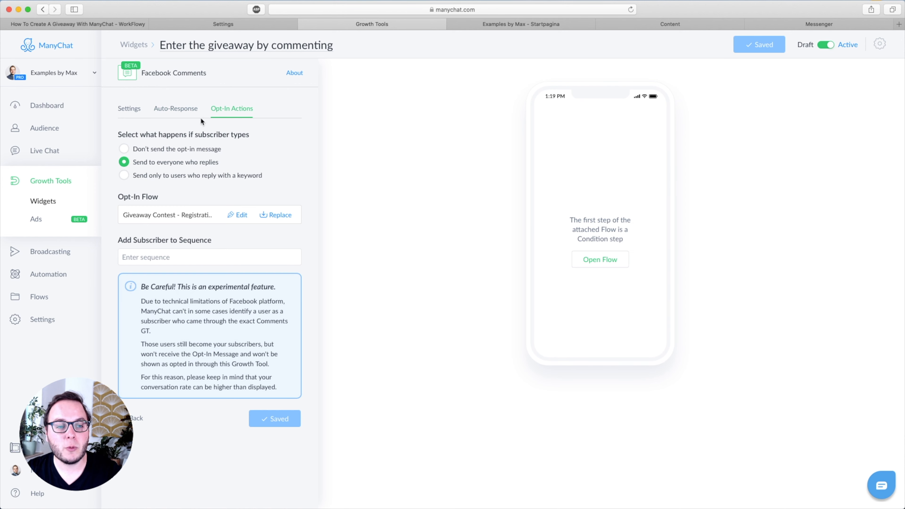
pyautogui.click(239, 215)
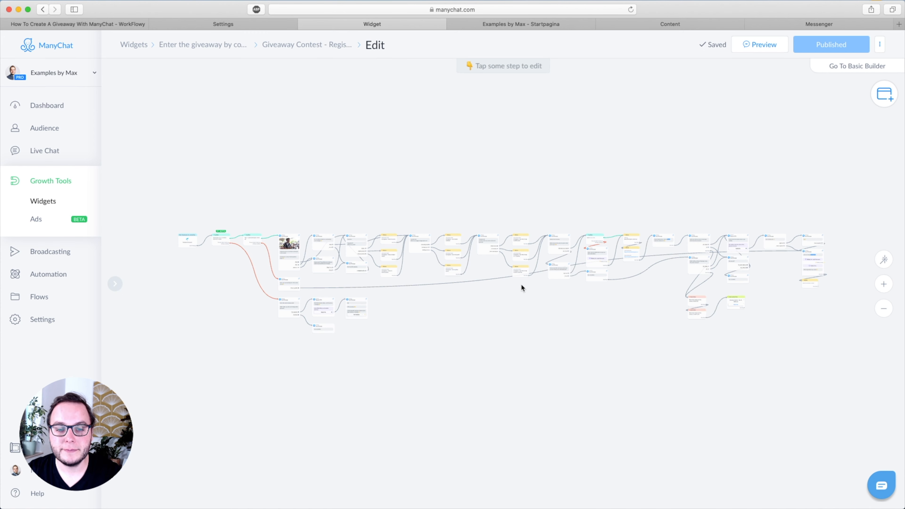
# - Examine the registration flow's overall layout and the current-time condition in its starting step
pyautogui.moveTo(446, 335); pyautogui.dragTo(461, 336)
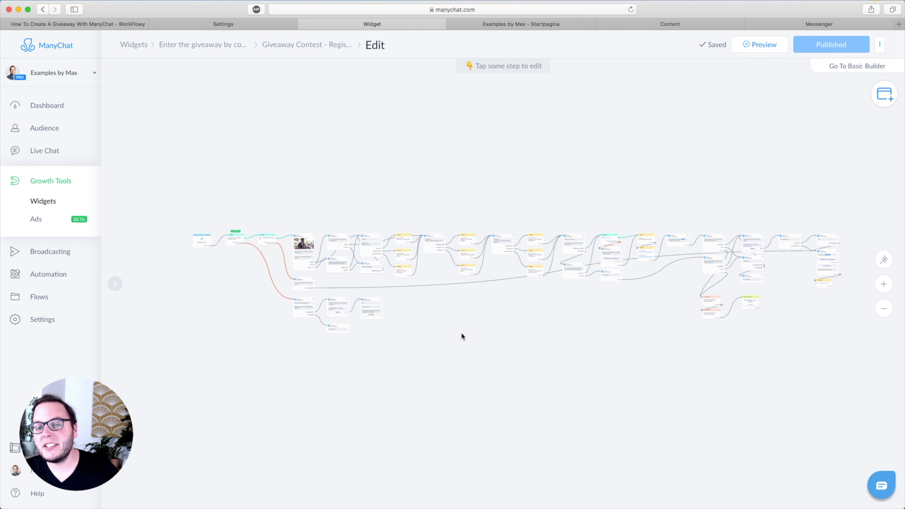
pyautogui.scroll(5, 209, 273)
pyautogui.scroll(5, 293, 272)
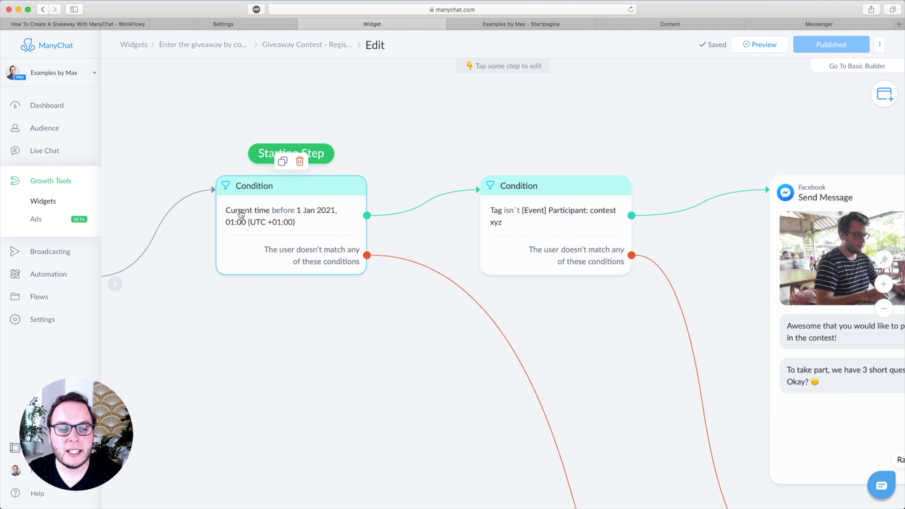
pyautogui.click(276, 221)
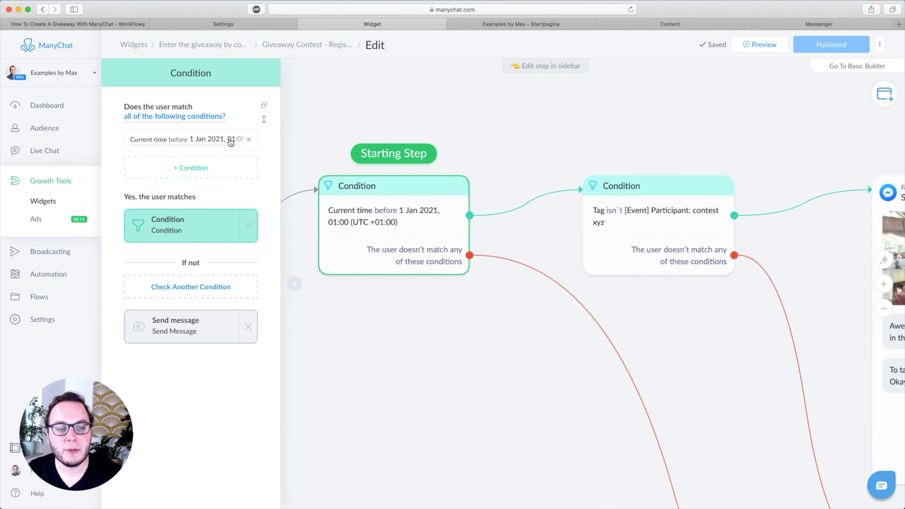
pyautogui.click(418, 118)
pyautogui.click(352, 236)
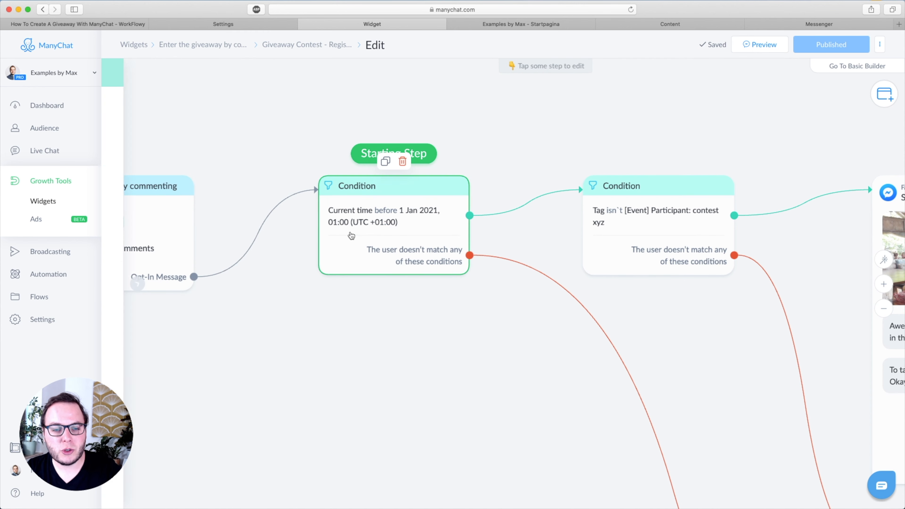
pyautogui.click(440, 321)
pyautogui.scroll(-3, 440, 321)
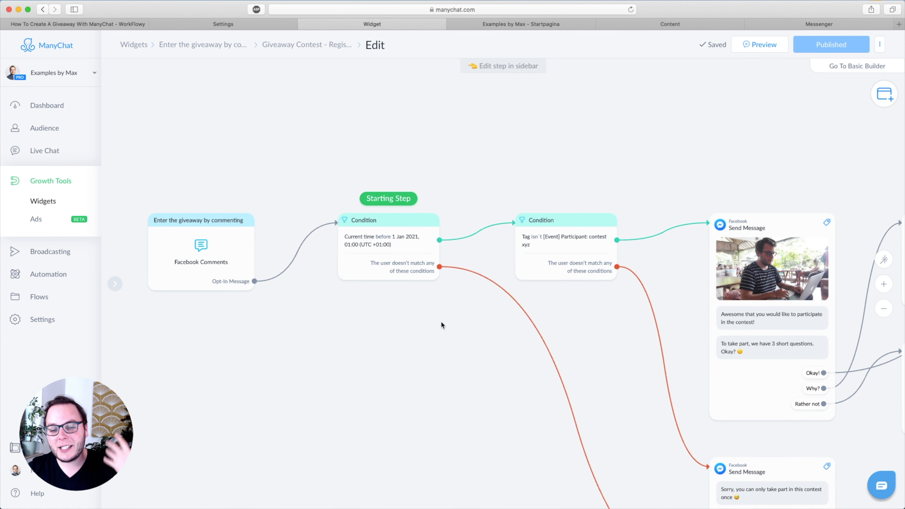
# - Try to add another Current time condition to the starting step, set to before a specific date
pyautogui.click(376, 238)
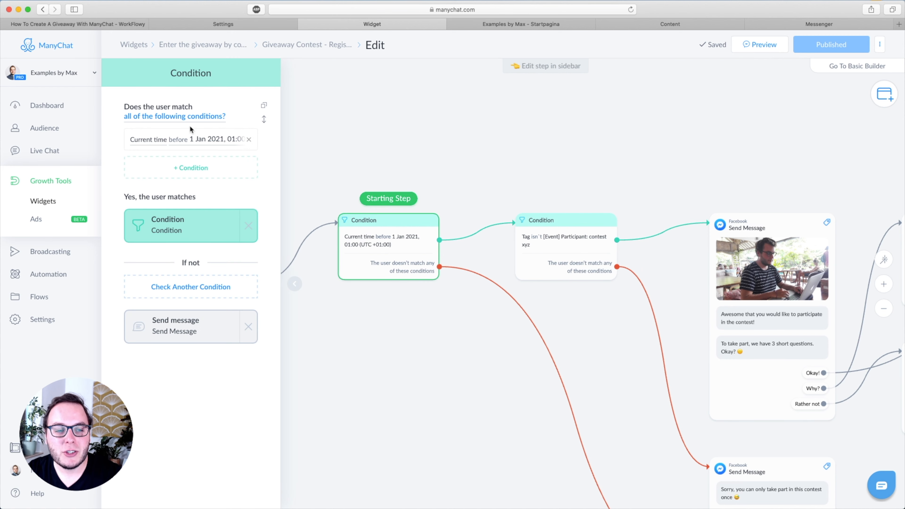
pyautogui.click(161, 162)
pyautogui.write('curren tim')
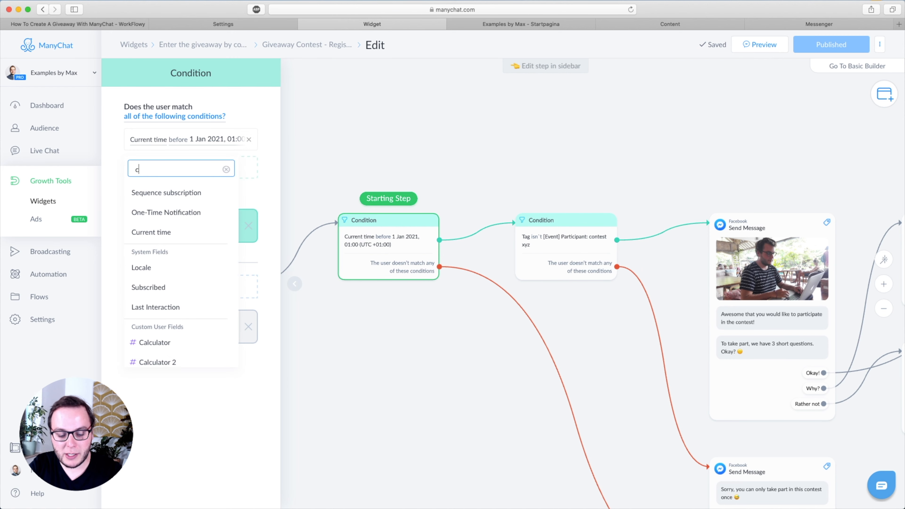
pyautogui.press('BackSpace')
pyautogui.press('BackSpace')
pyautogui.write('t ime')
pyautogui.press('BackSpace')
pyautogui.press('BackSpace')
pyautogui.press('BackSpace')
pyautogui.write('ti')
pyautogui.click(180, 200)
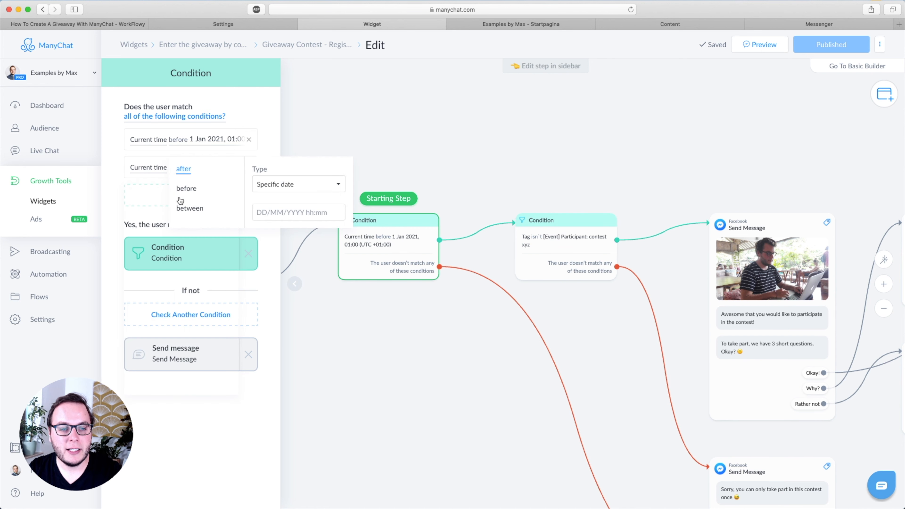
pyautogui.click(282, 185)
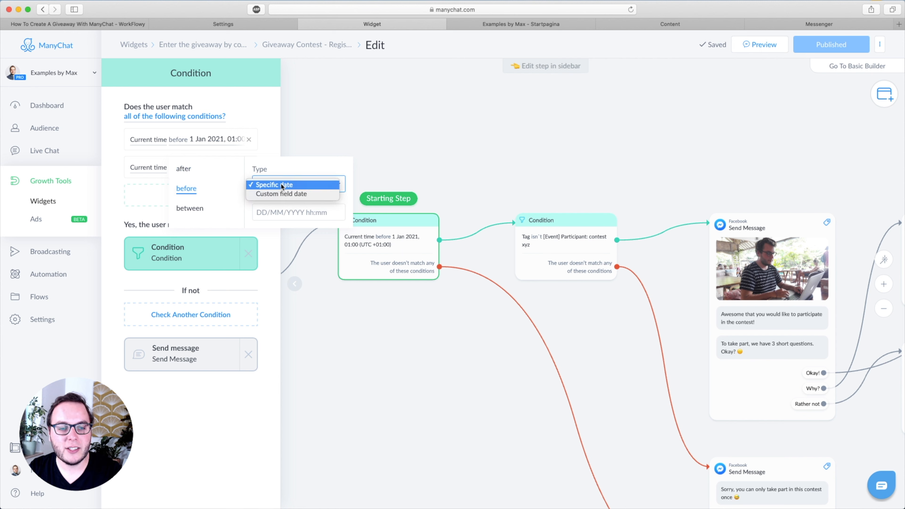
pyautogui.click(282, 184)
pyautogui.click(189, 360)
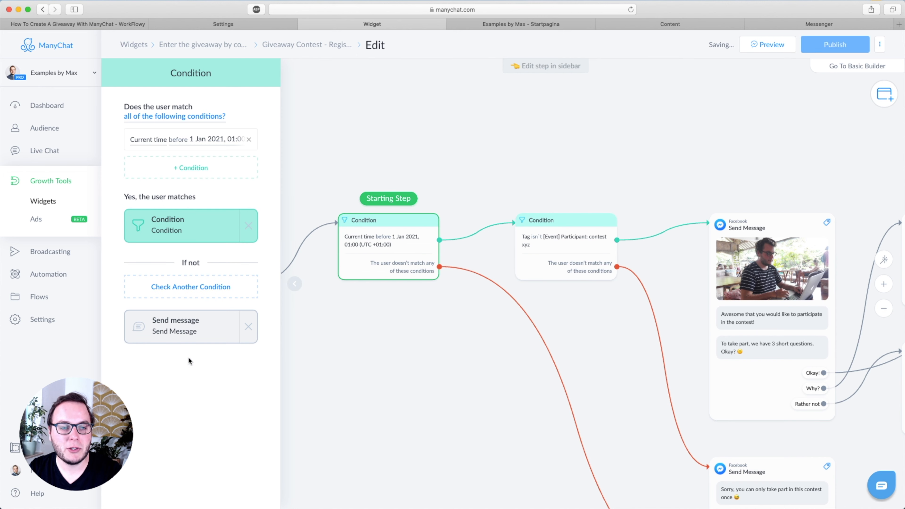
# - Examine the second Condition step, which checks for the contest participant tag, and its two outgoing branches
pyautogui.click(405, 146)
pyautogui.moveTo(553, 166); pyautogui.dragTo(480, 133)
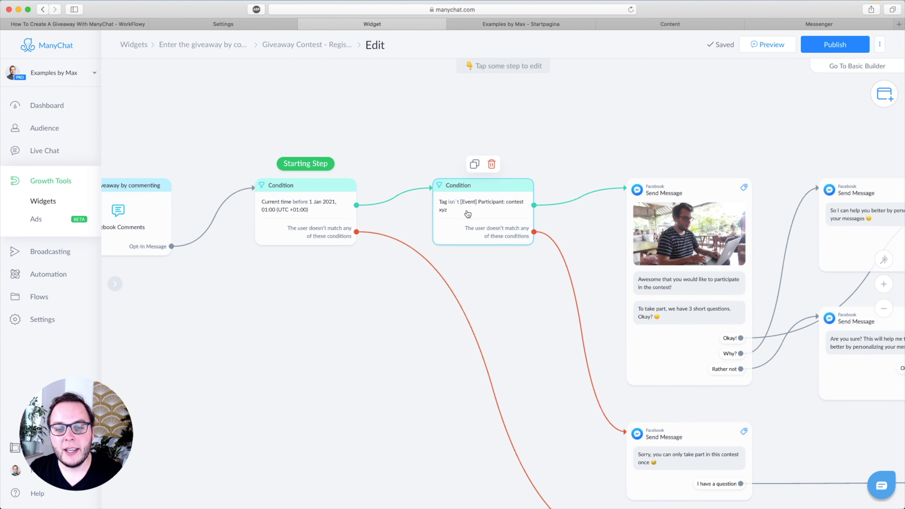
pyautogui.hscroll(3, 485, 298)
pyautogui.moveTo(485, 299); pyautogui.dragTo(400, 320)
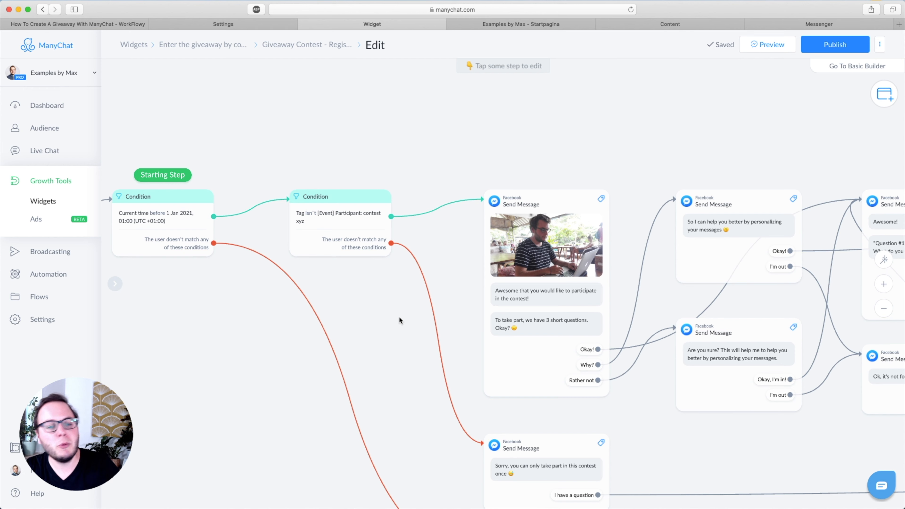
pyautogui.moveTo(399, 317); pyautogui.dragTo(320, 312)
pyautogui.scroll(3, 268, 219)
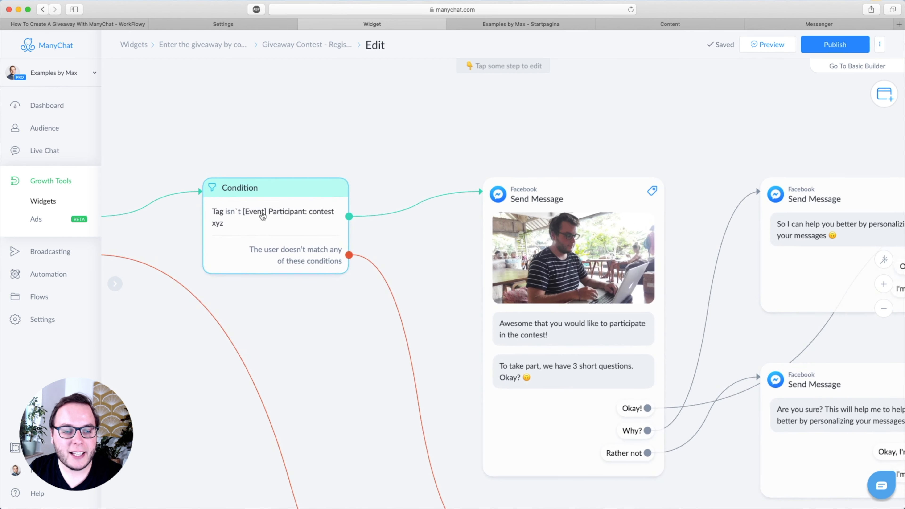
pyautogui.moveTo(263, 216)
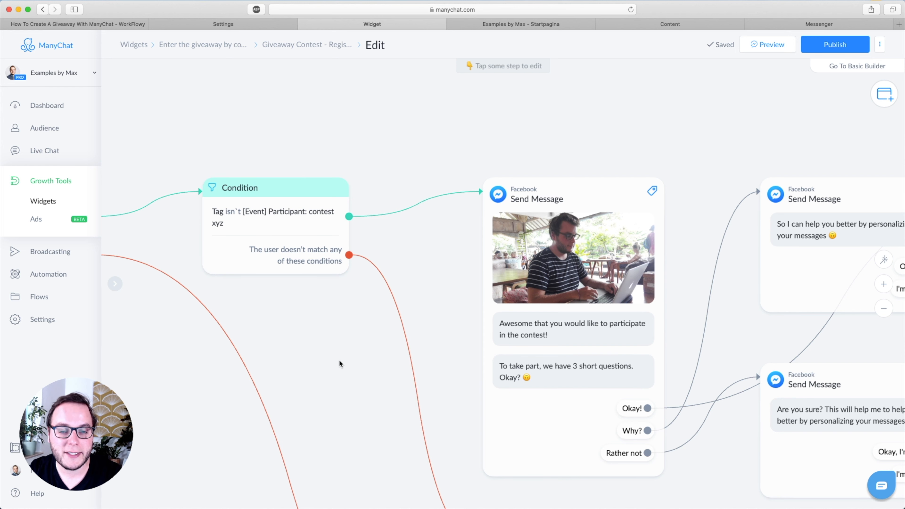
# - Examine the welcome message about the three short questions, including its Okay!, Why? and Rather not replies
pyautogui.moveTo(427, 281); pyautogui.dragTo(195, 241)
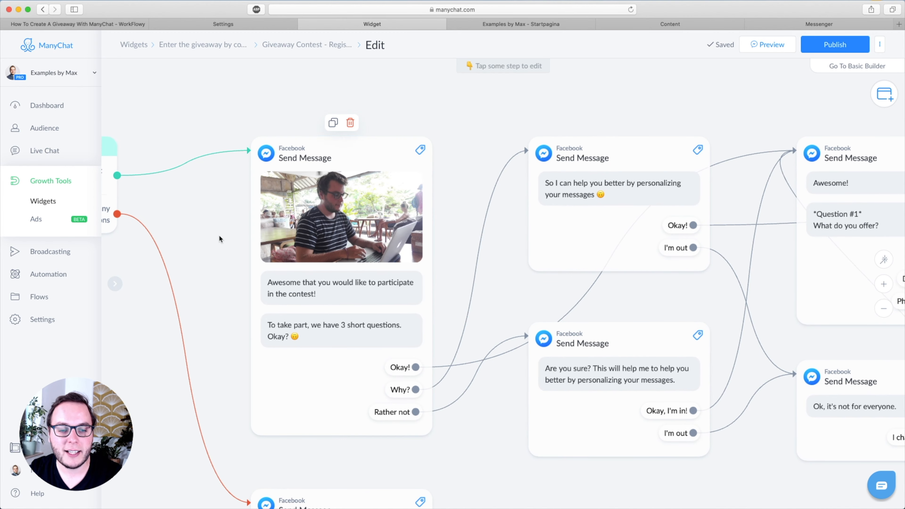
pyautogui.scroll(3, 341, 242)
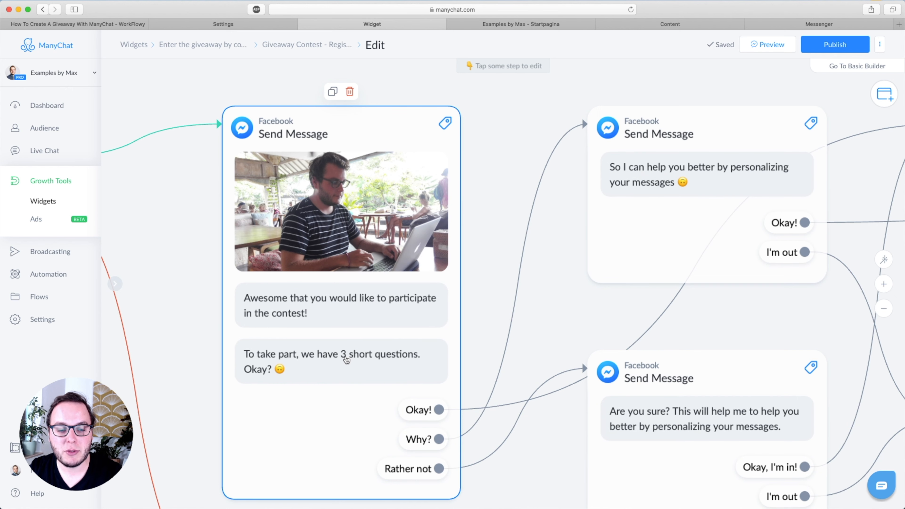
pyautogui.scroll(-3, 346, 360)
pyautogui.moveTo(346, 358)
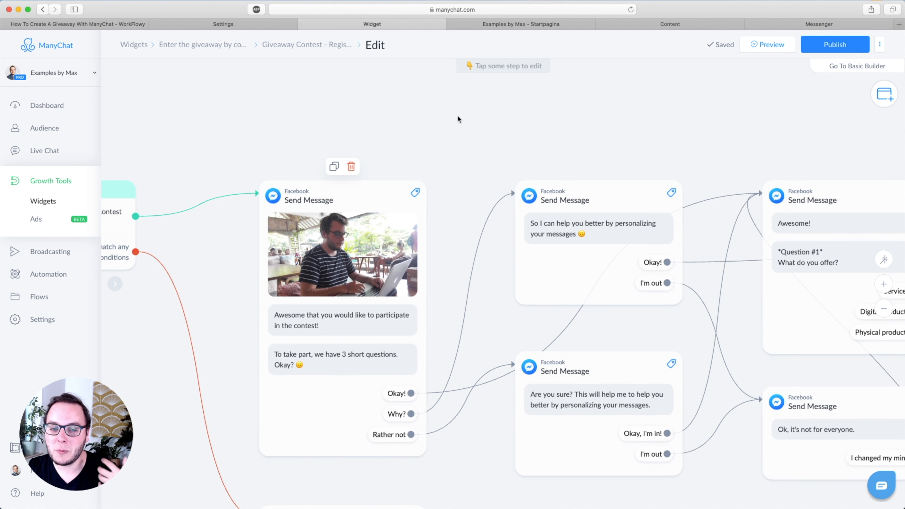
pyautogui.scroll(-1, 469, 160)
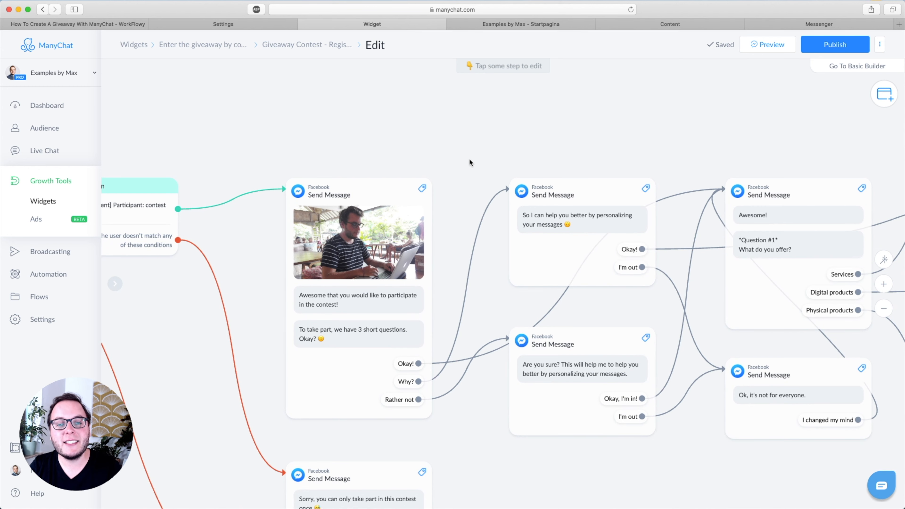
# - Trace the welcome message's Okay! reply to the "Question #1" message and its product answers
pyautogui.moveTo(515, 142); pyautogui.dragTo(359, 115)
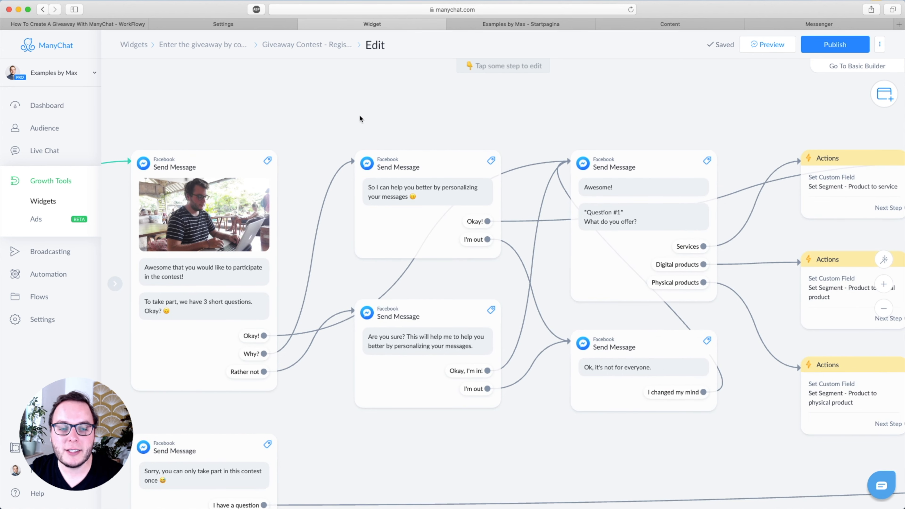
pyautogui.moveTo(264, 336); pyautogui.dragTo(584, 164)
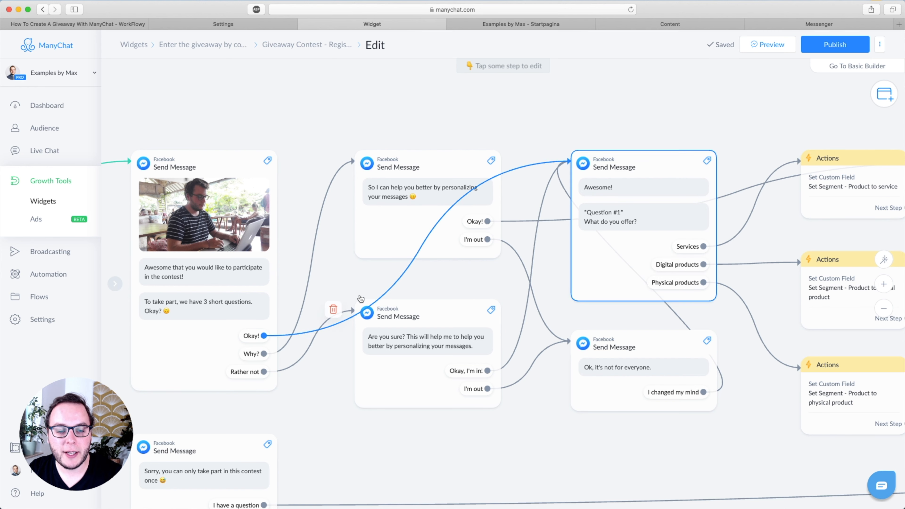
pyautogui.moveTo(603, 123); pyautogui.dragTo(399, 100)
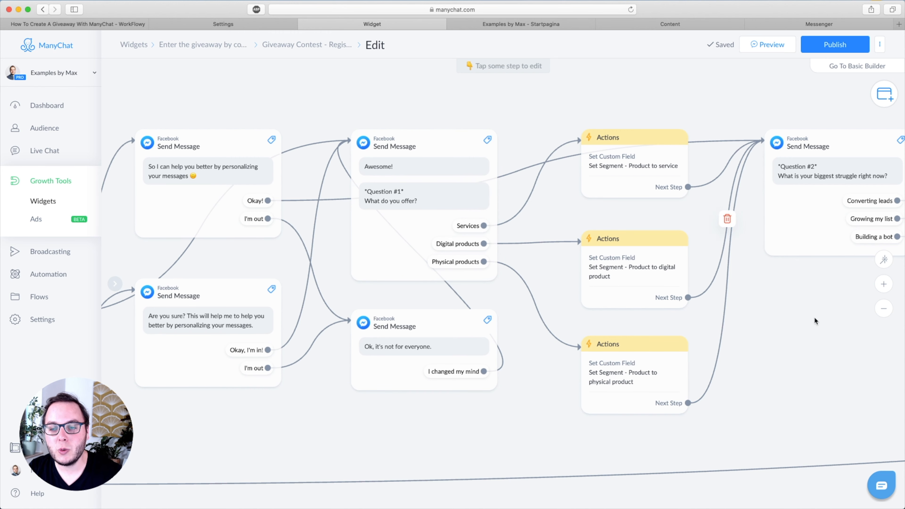
# - Inspect the Set Custom Field action that follows the Services answer to "Question #1" and compare it with the neighbouring product actions
pyautogui.moveTo(814, 319); pyautogui.dragTo(530, 269)
pyautogui.click(344, 105)
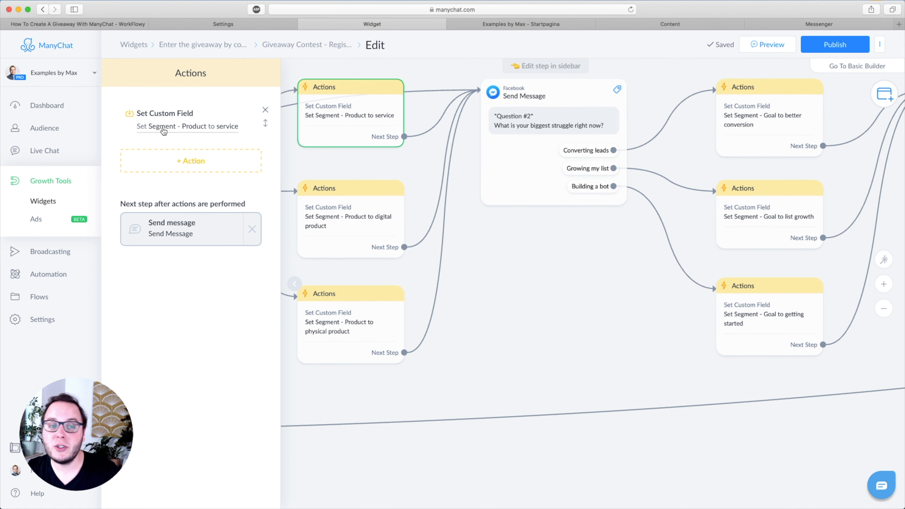
pyautogui.click(170, 134)
pyautogui.click(165, 142)
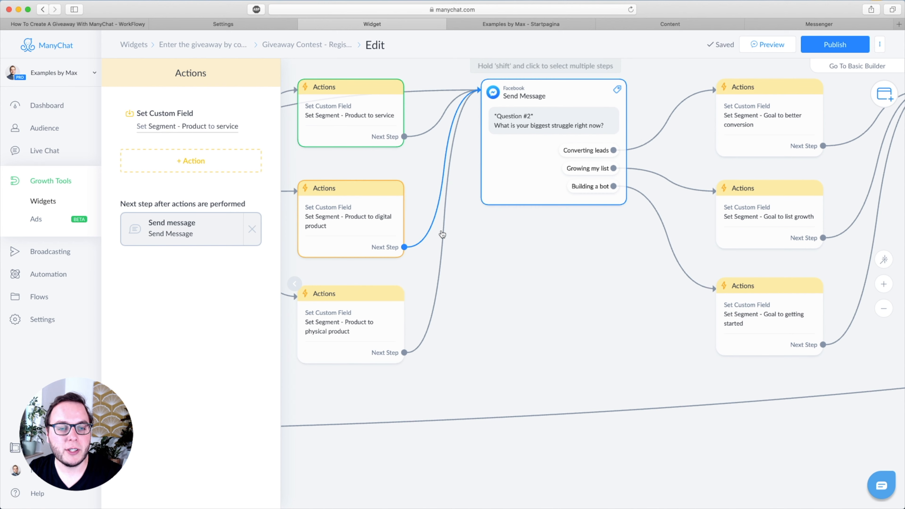
pyautogui.click(487, 280)
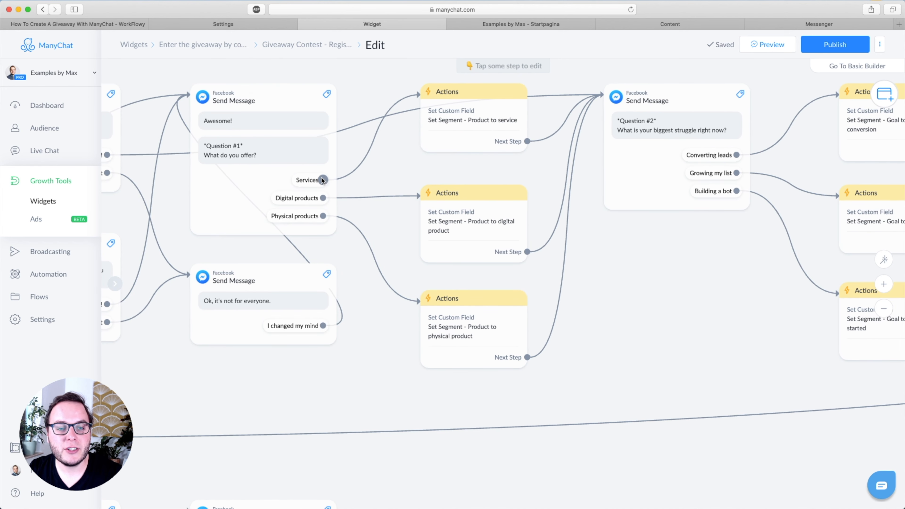
pyautogui.click(486, 131)
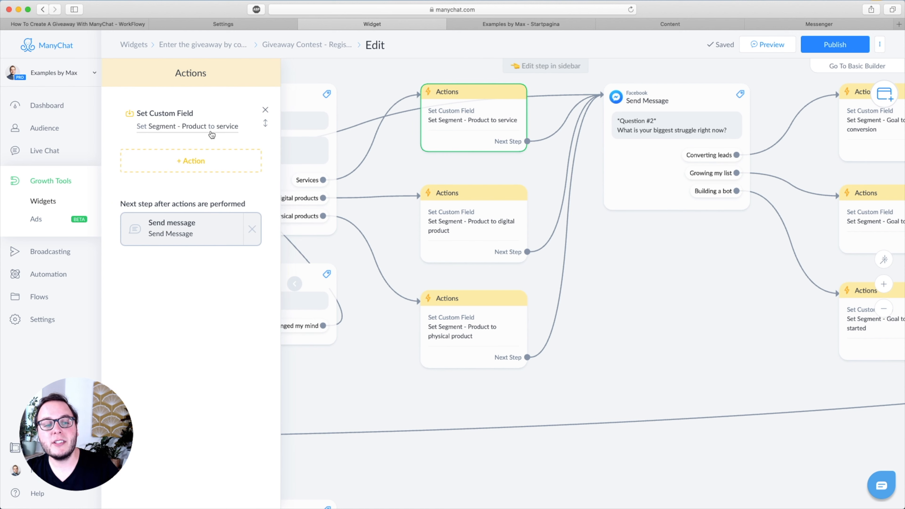
pyautogui.click(625, 310)
# - Review the answers and segment actions for "Question #2" and "Question #3", opening the online course action's custom field setting
pyautogui.moveTo(627, 310); pyautogui.dragTo(356, 318)
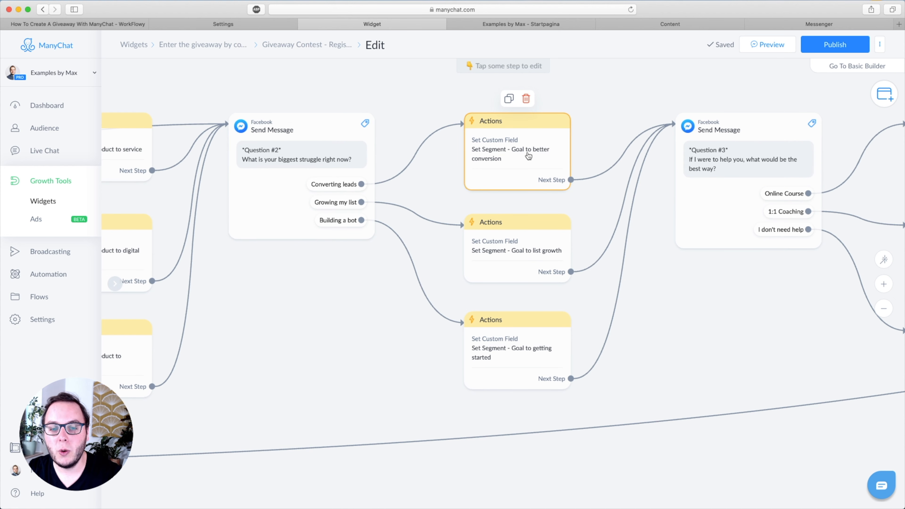
pyautogui.moveTo(753, 324); pyautogui.dragTo(388, 308)
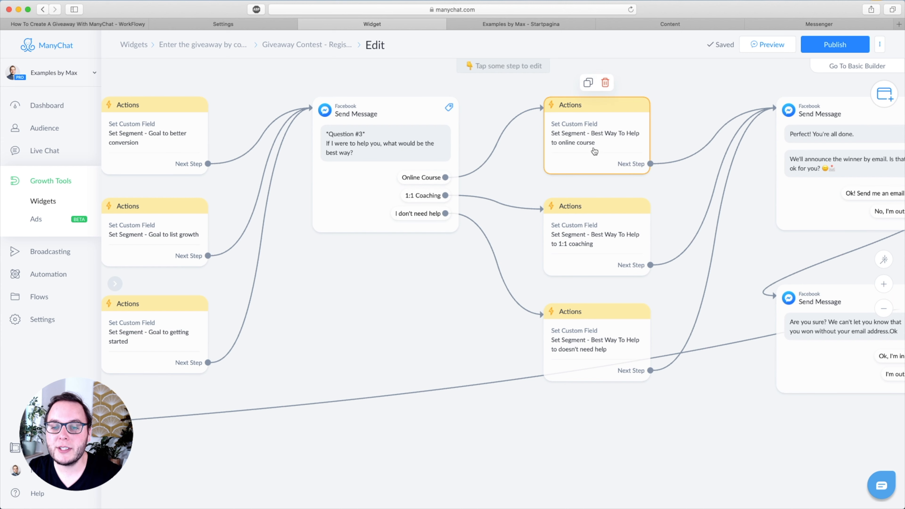
pyautogui.click(586, 134)
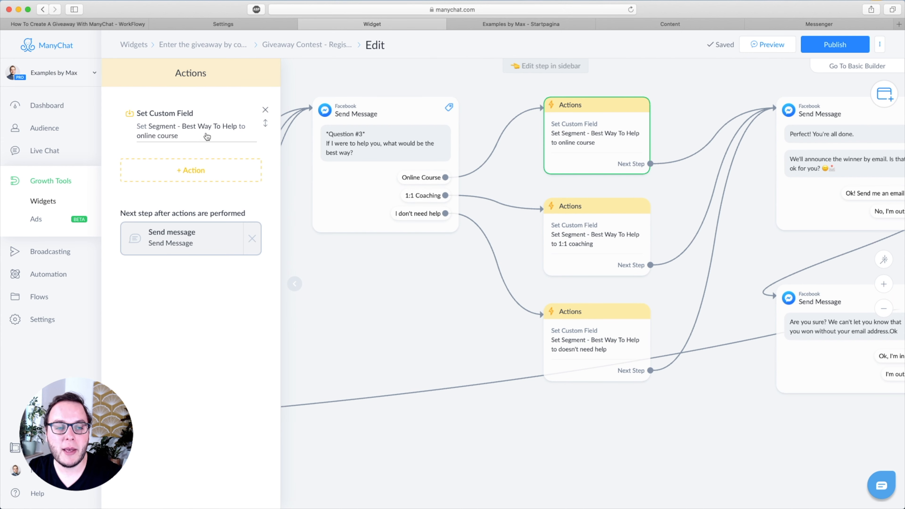
pyautogui.click(404, 341)
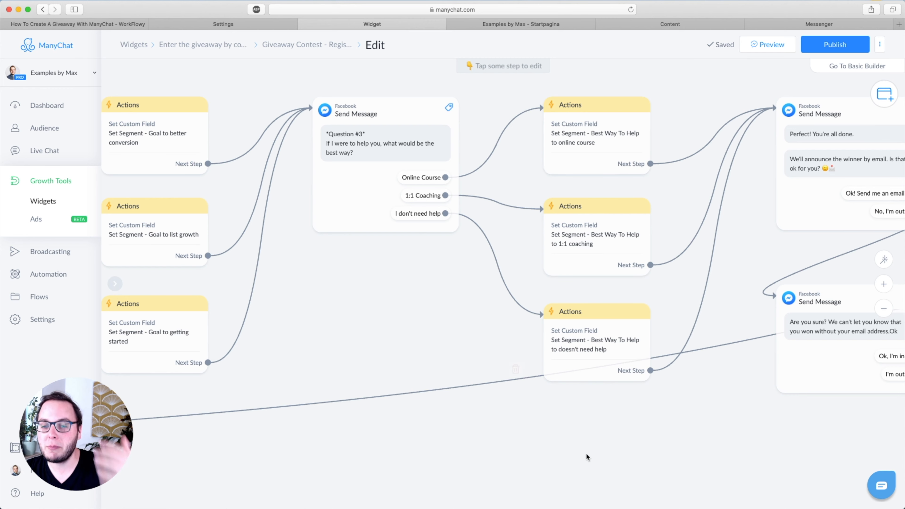
# - Examine the message asking to announce the winner by email and the branches from its two replies
pyautogui.scroll(-10, 598, 457)
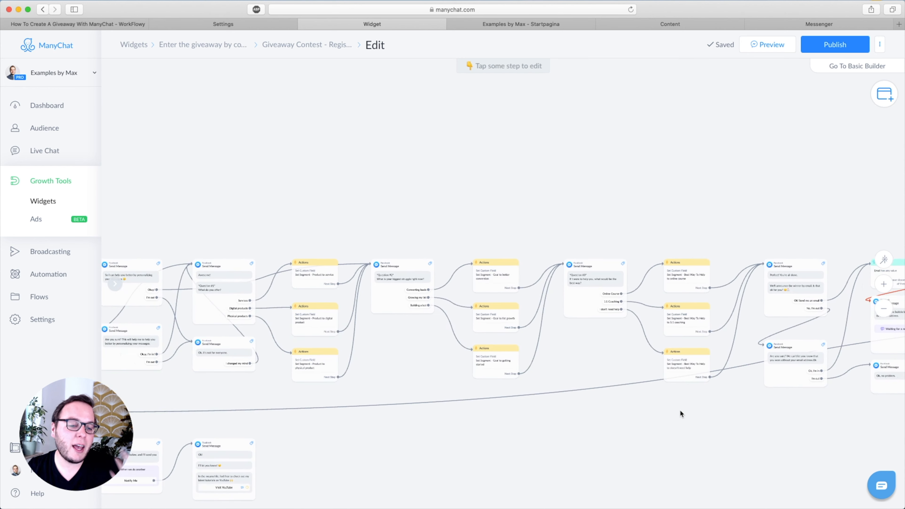
pyautogui.moveTo(659, 398); pyautogui.dragTo(428, 367)
pyautogui.scroll(5, 561, 273)
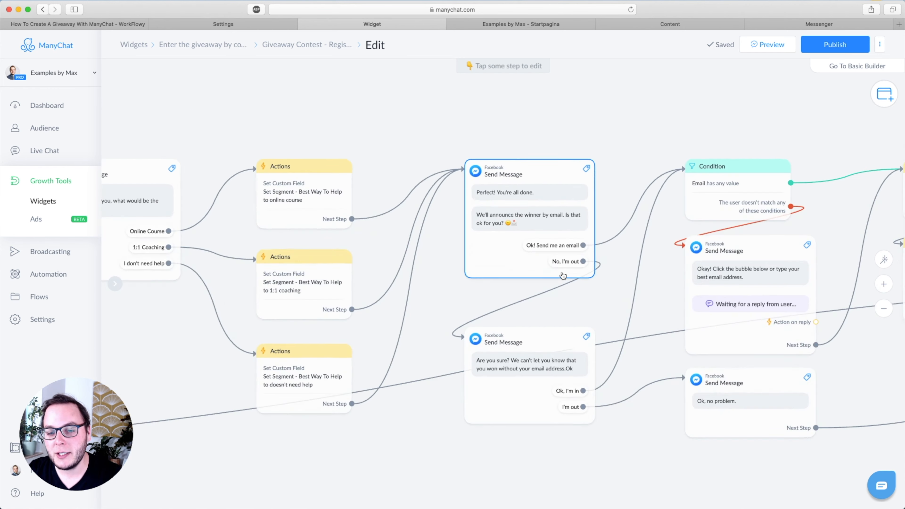
# - Follow the winner-by-email message's replies to the condition and inspect its "Email has any value" check and non-matching branch
pyautogui.moveTo(548, 103); pyautogui.dragTo(396, 94)
pyautogui.scroll(3, 413, 200)
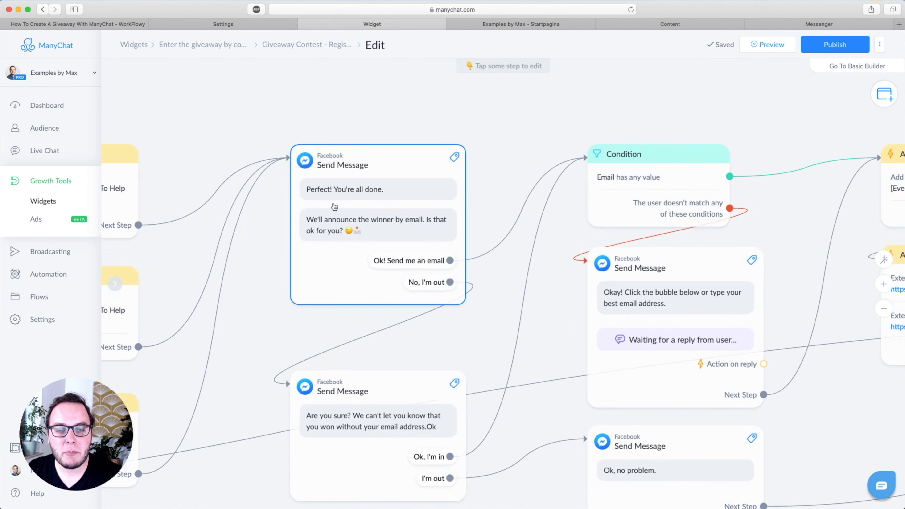
pyautogui.moveTo(415, 201)
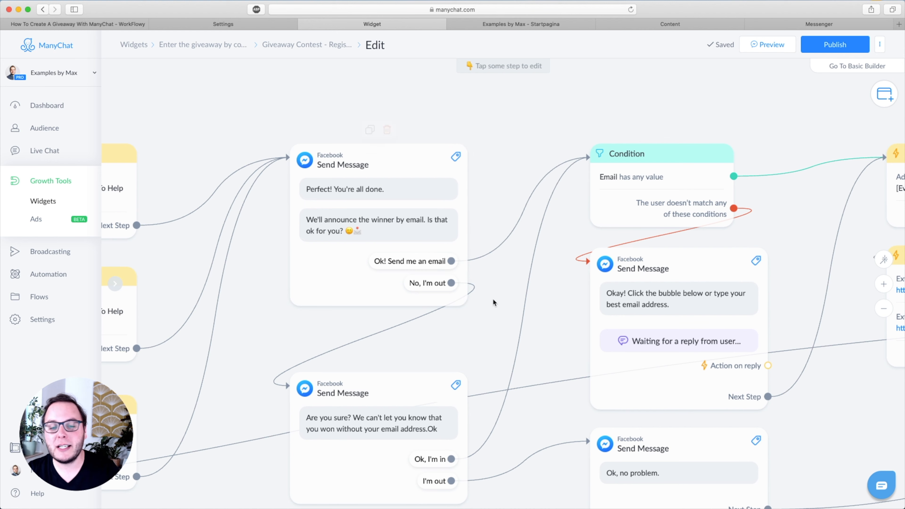
pyautogui.moveTo(498, 316); pyautogui.dragTo(358, 299)
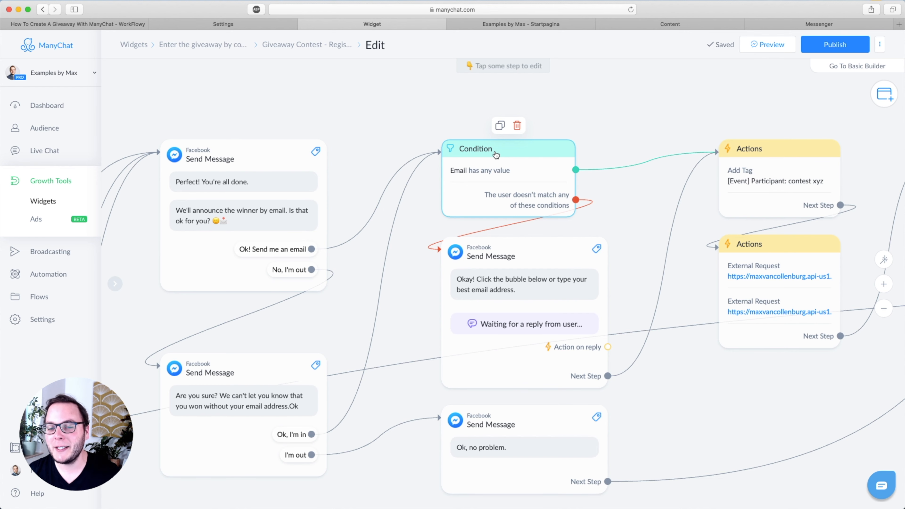
pyautogui.click(466, 173)
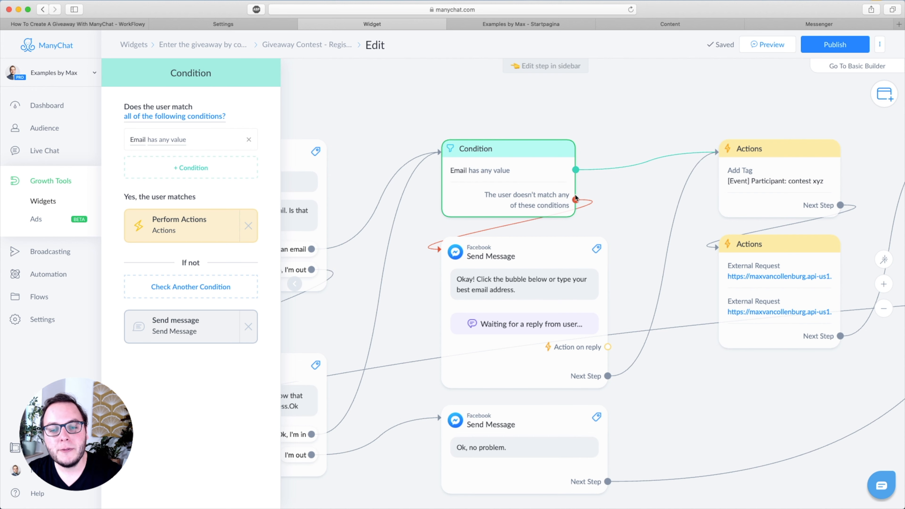
pyautogui.click(587, 204)
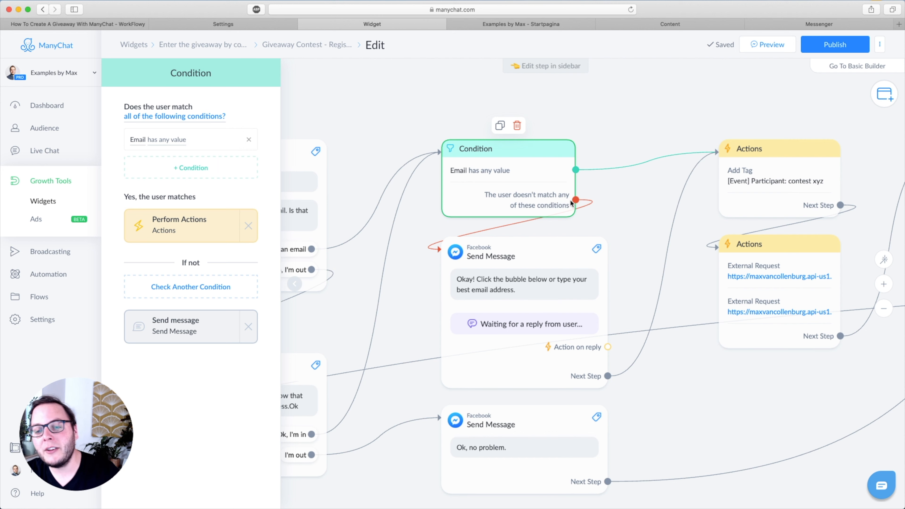
pyautogui.scroll(-2, 632, 242)
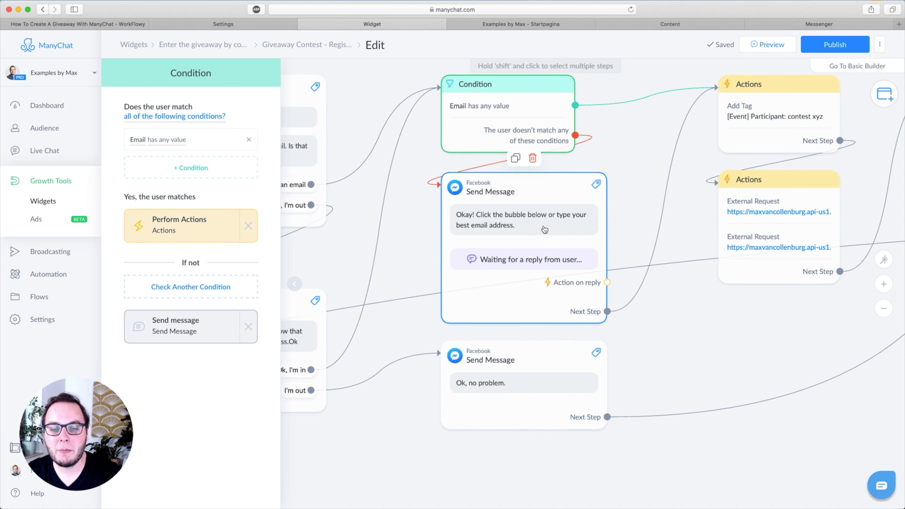
# - Open the email request message's user input settings and examine the retry message for invalid answers
pyautogui.click(540, 226)
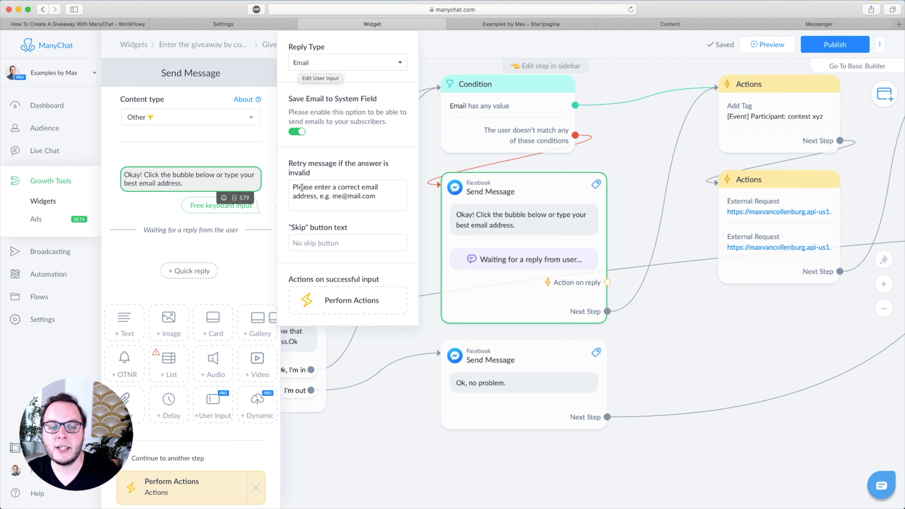
pyautogui.moveTo(293, 187); pyautogui.dragTo(368, 187)
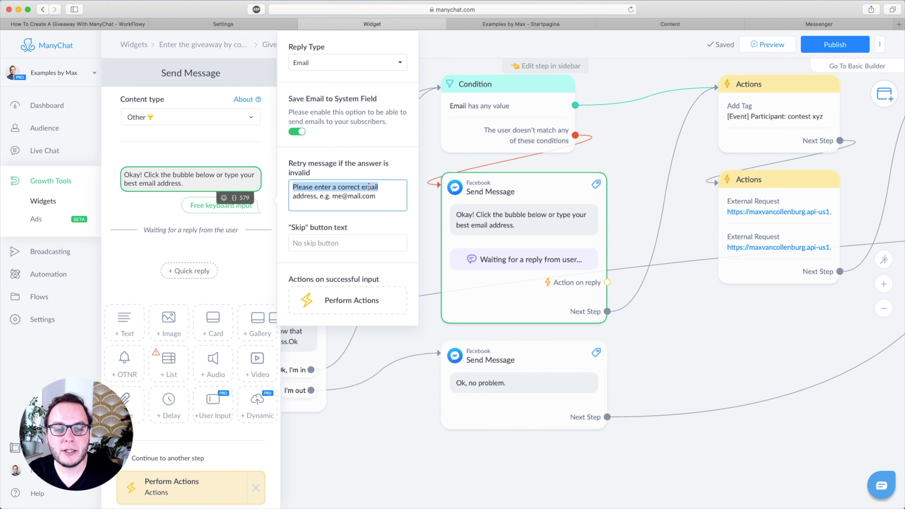
pyautogui.click(331, 195)
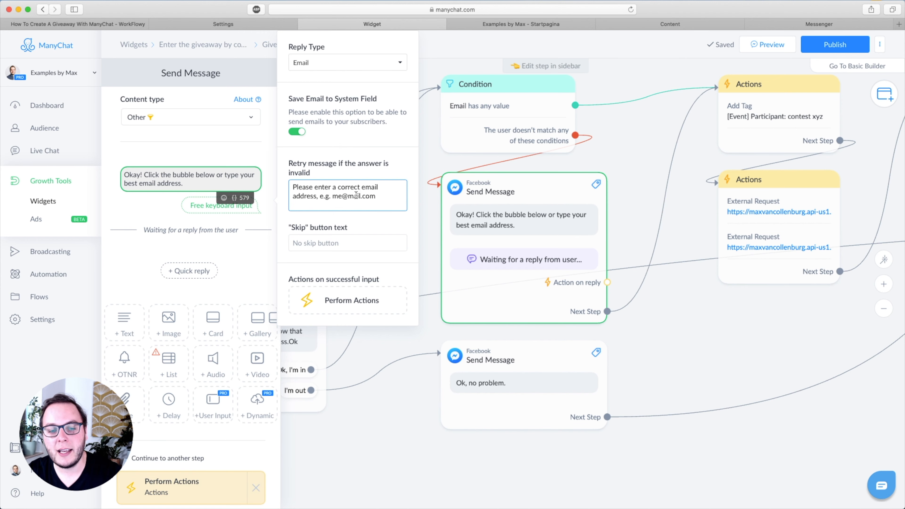
pyautogui.click(644, 300)
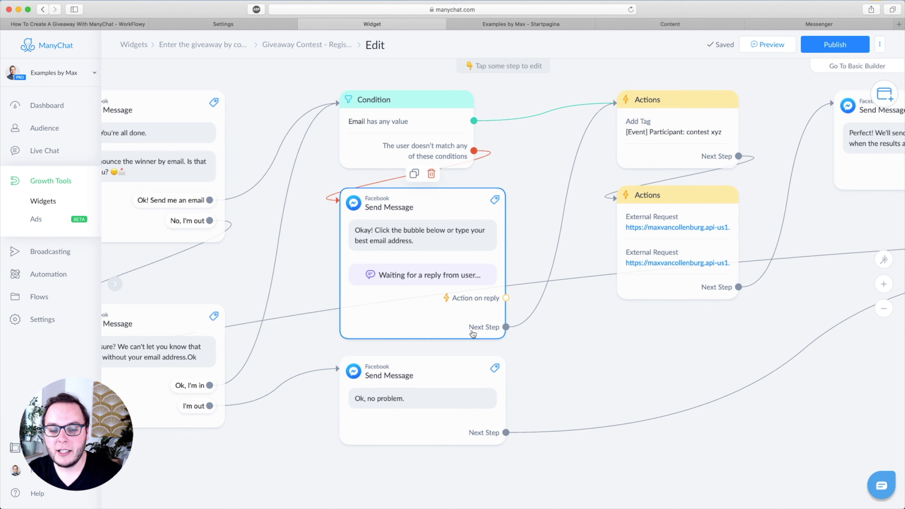
# - Examine the "[Event] Participant: contest xyz" tag action and look back at the message shown to people who already entered
pyautogui.hscroll(5, 607, 333)
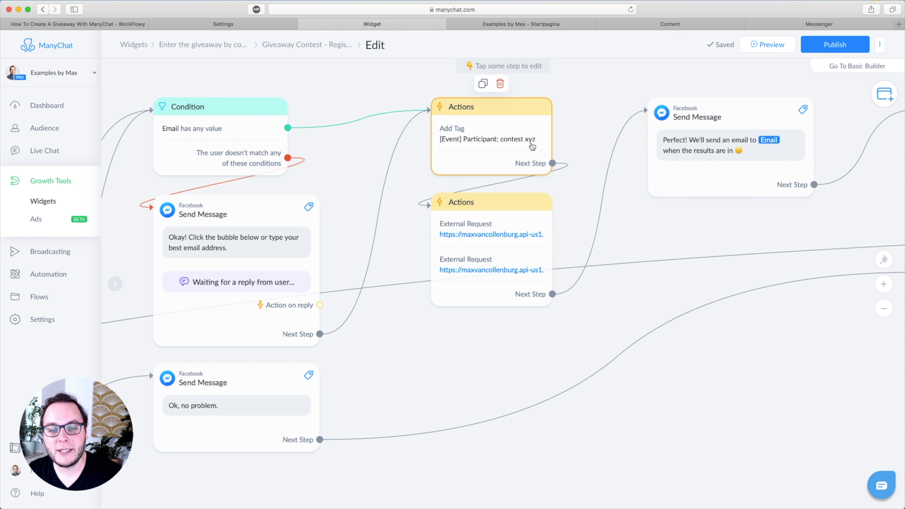
pyautogui.scroll(-5, 452, 142)
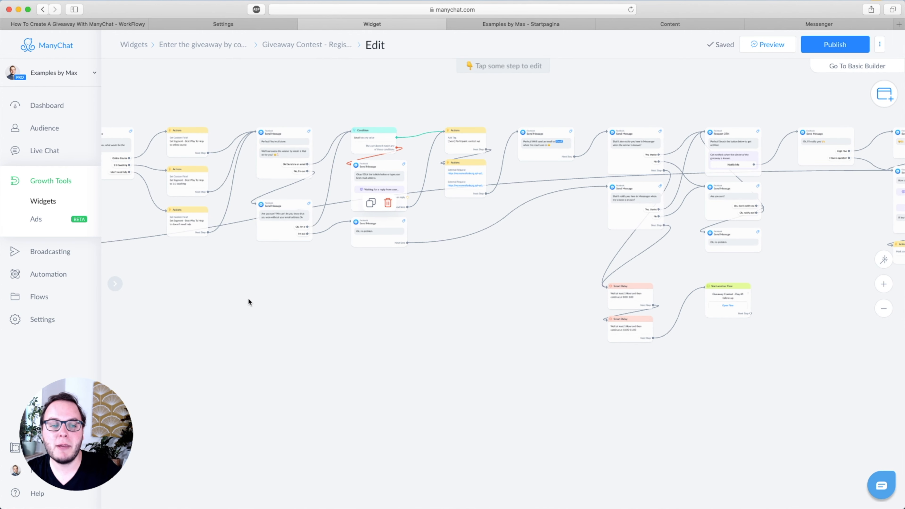
pyautogui.hscroll(-15, 248, 298)
pyautogui.scroll(2, 359, 180)
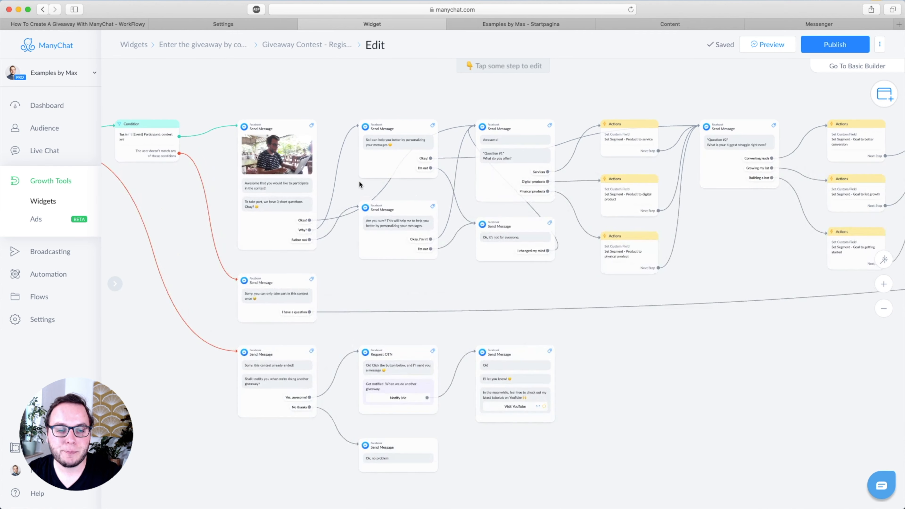
pyautogui.scroll(5, 190, 141)
pyautogui.moveTo(236, 200)
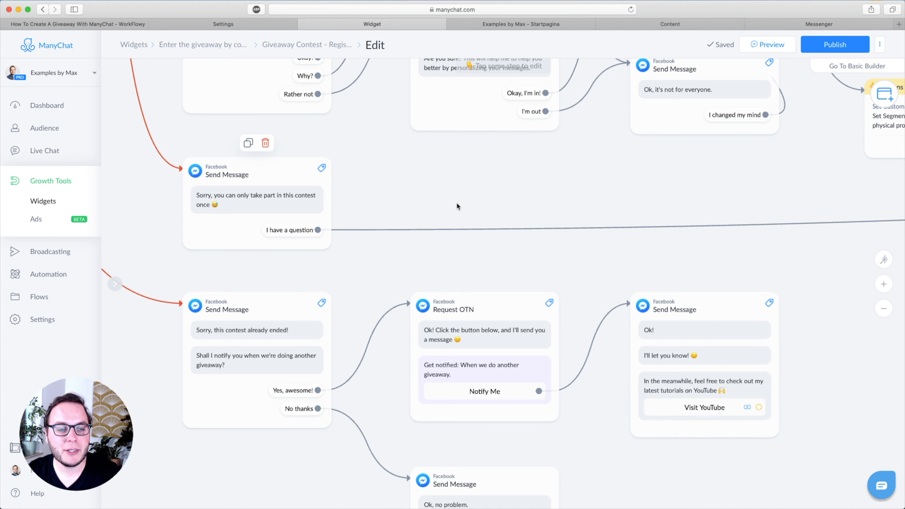
# - Return to the actions after the participant tag and review the body of the contact_sync external request
pyautogui.scroll(-6, 432, 240)
pyautogui.hscroll(10, 761, 335)
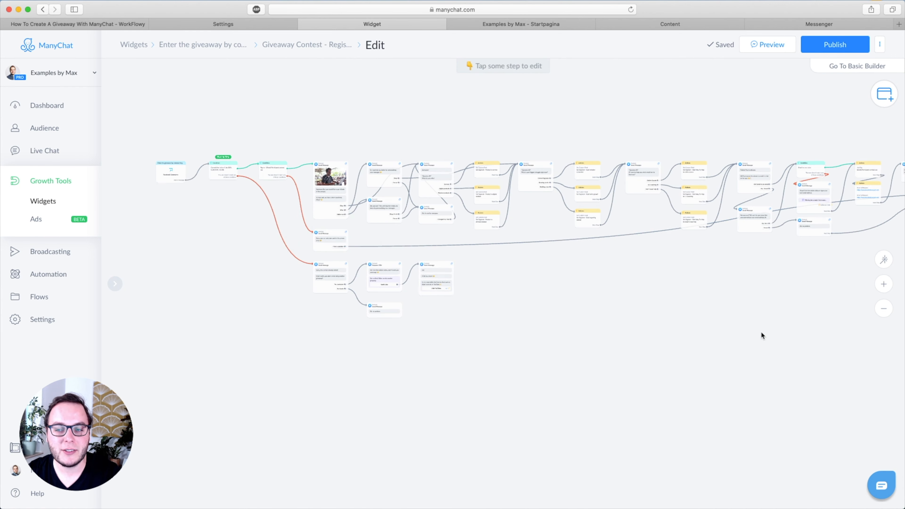
pyautogui.scroll(5, 458, 170)
pyautogui.scroll(5, 457, 171)
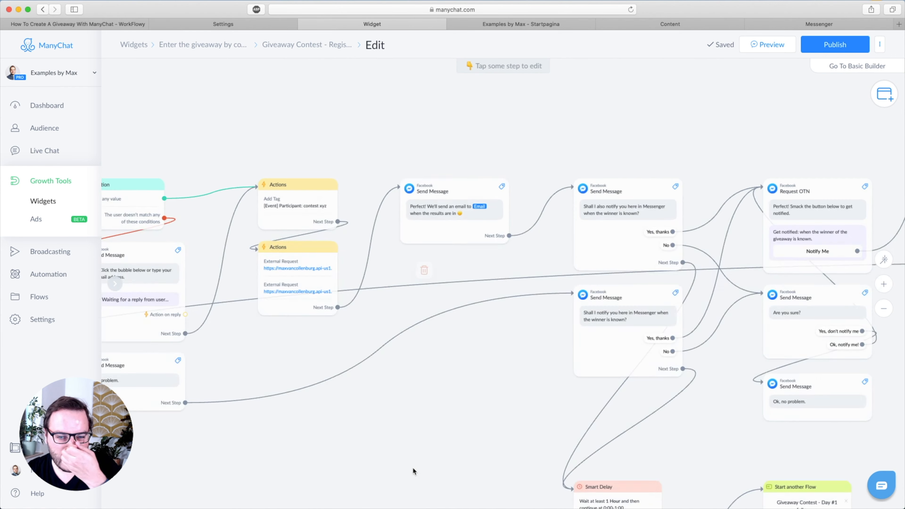
pyautogui.moveTo(412, 468); pyautogui.dragTo(566, 402)
pyautogui.moveTo(455, 196)
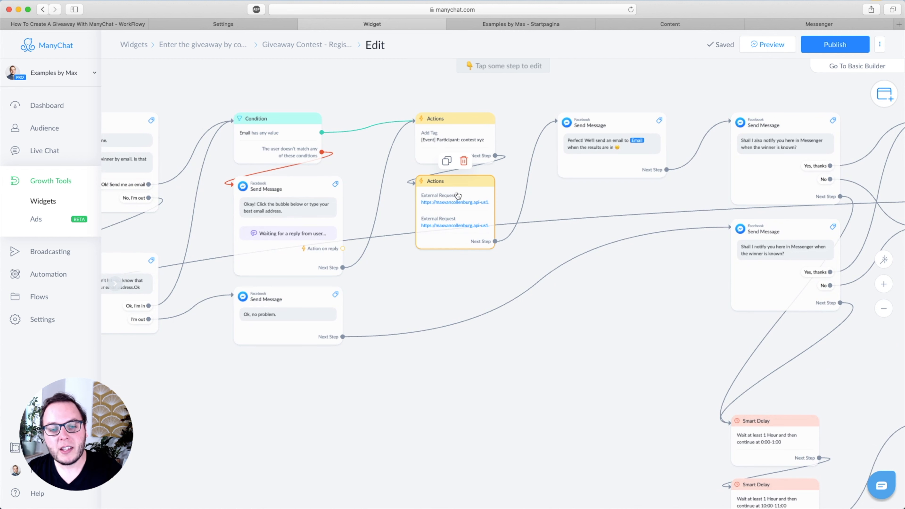
pyautogui.click(454, 208)
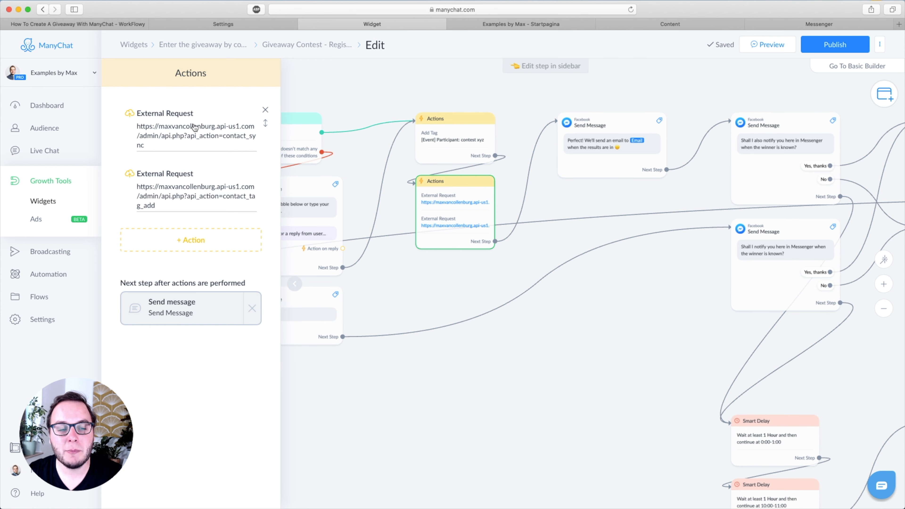
pyautogui.click(194, 134)
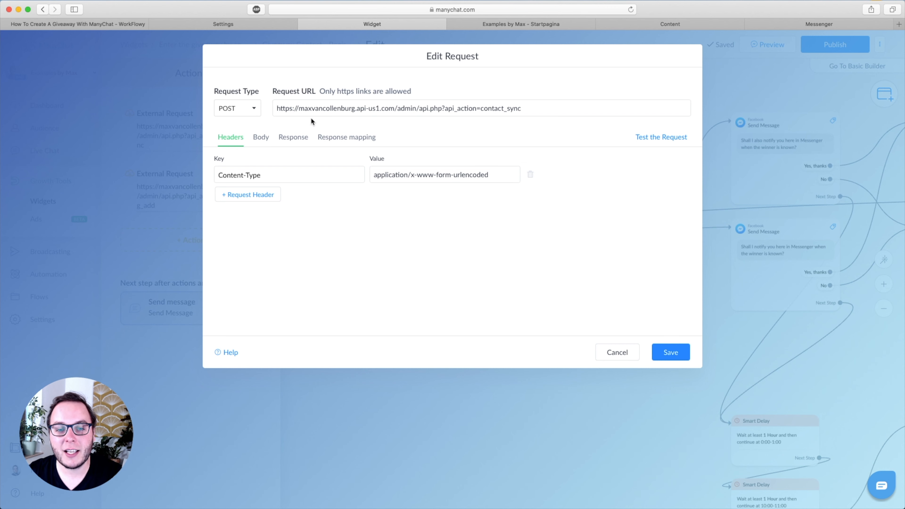
pyautogui.click(254, 138)
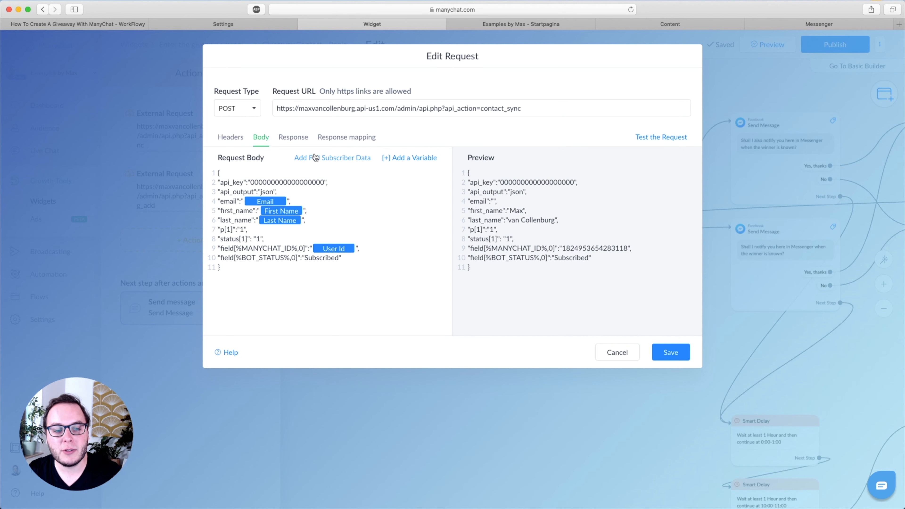
pyautogui.click(672, 352)
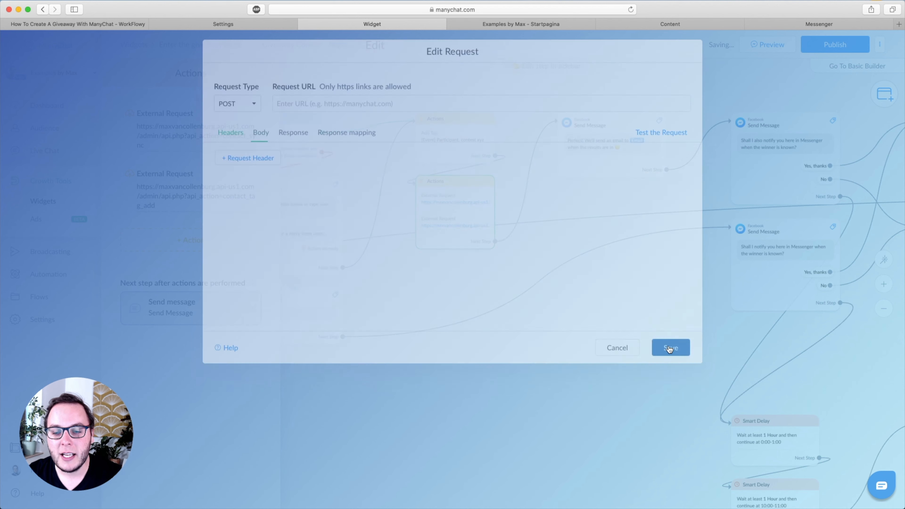
# - Review the contact_tag_add external request's body and its tags value, then recheck the list of external requests
pyautogui.click(164, 189)
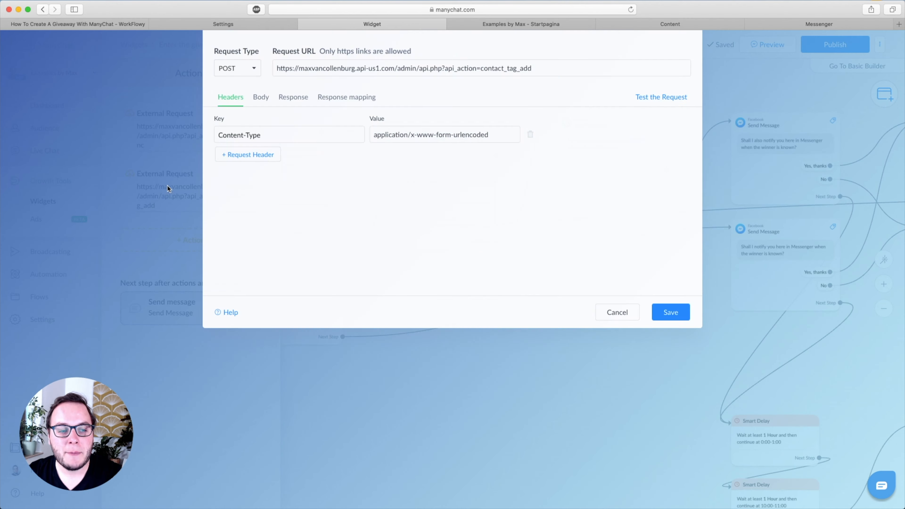
pyautogui.click(261, 137)
pyautogui.moveTo(337, 211); pyautogui.dragTo(258, 211)
pyautogui.click(284, 228)
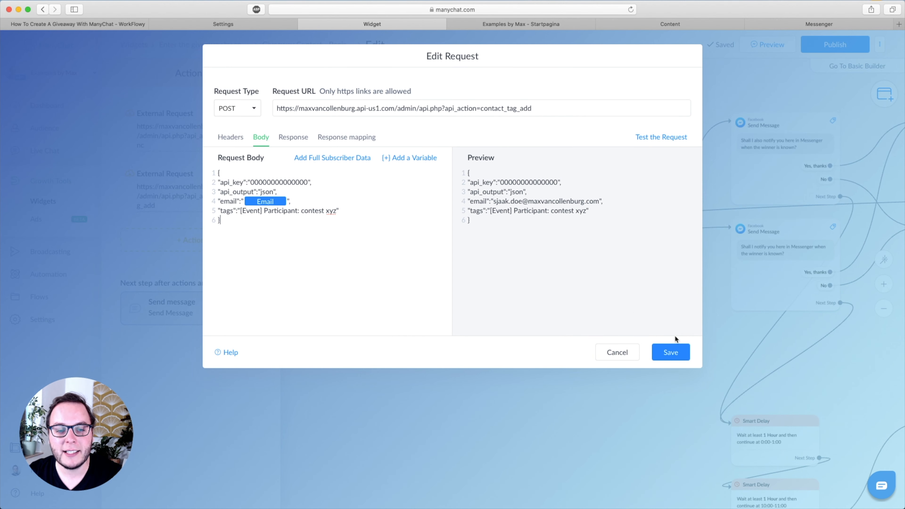
pyautogui.click(671, 352)
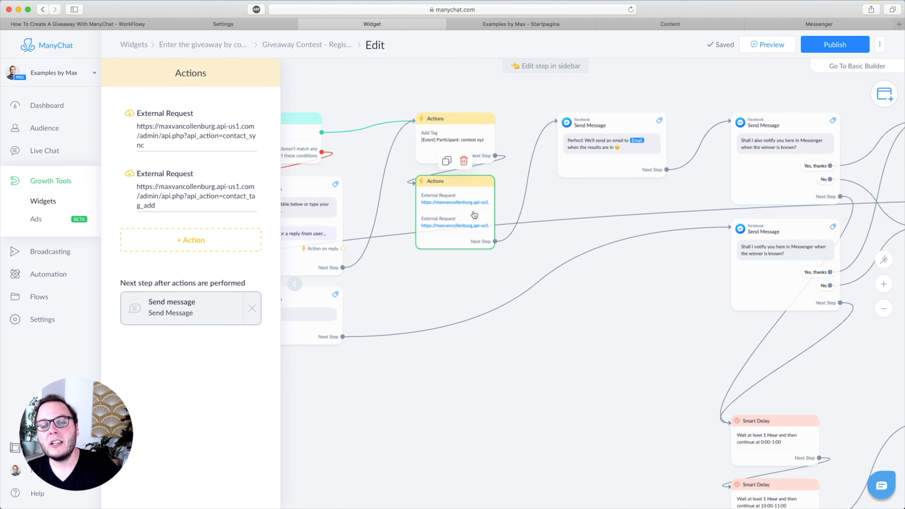
pyautogui.click(585, 384)
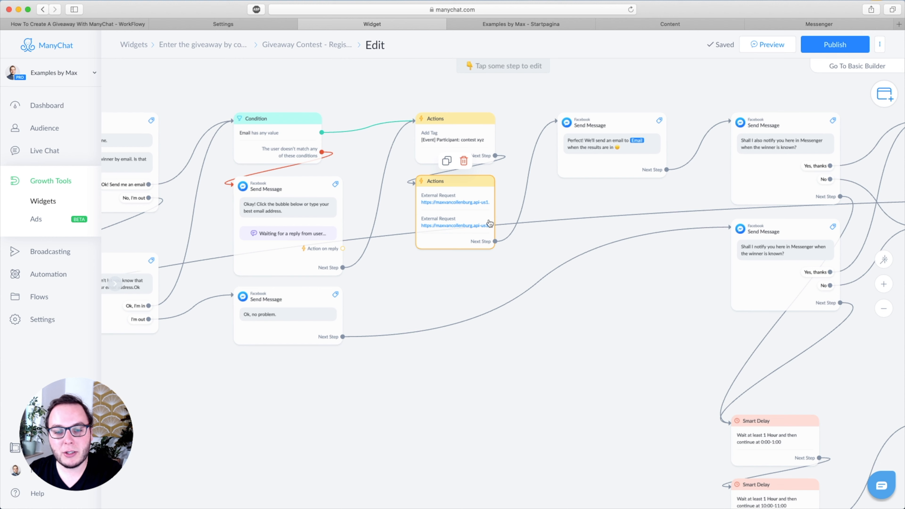
pyautogui.click(474, 204)
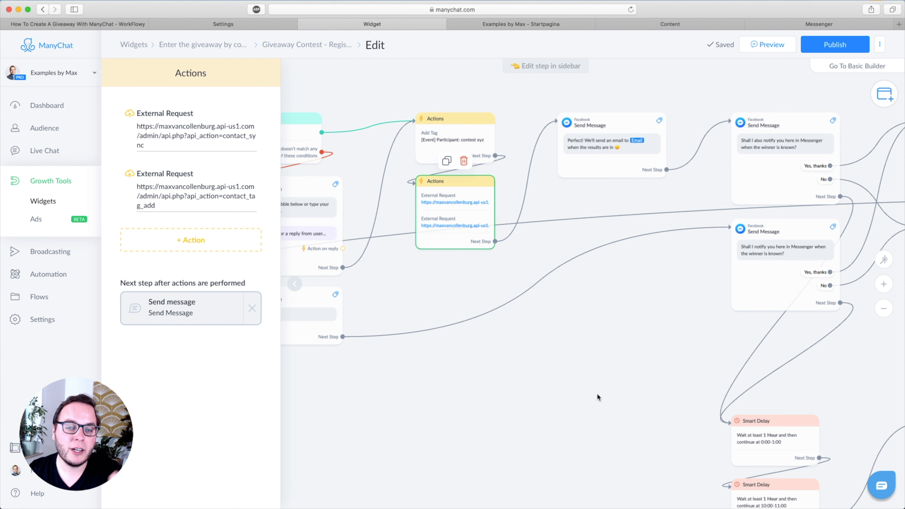
pyautogui.click(596, 393)
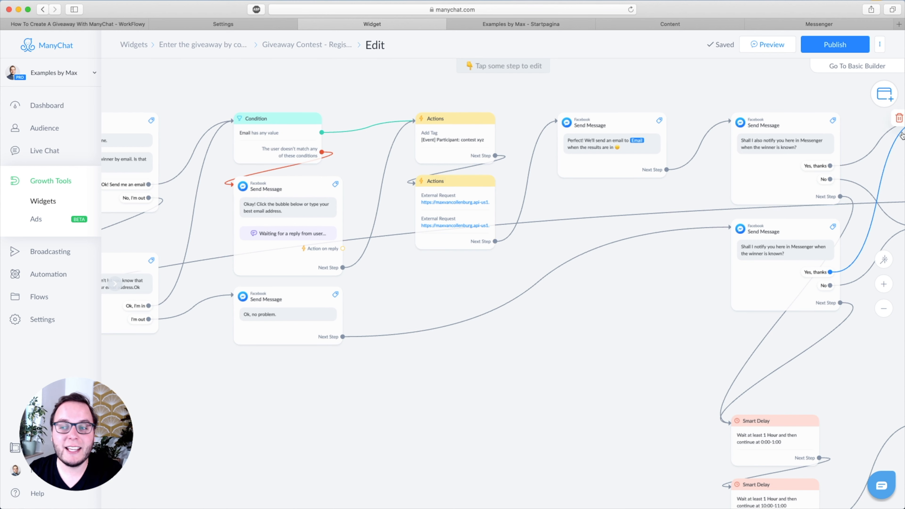
# - Add an empty Send Email step to the flow and delete it
pyautogui.click(885, 93)
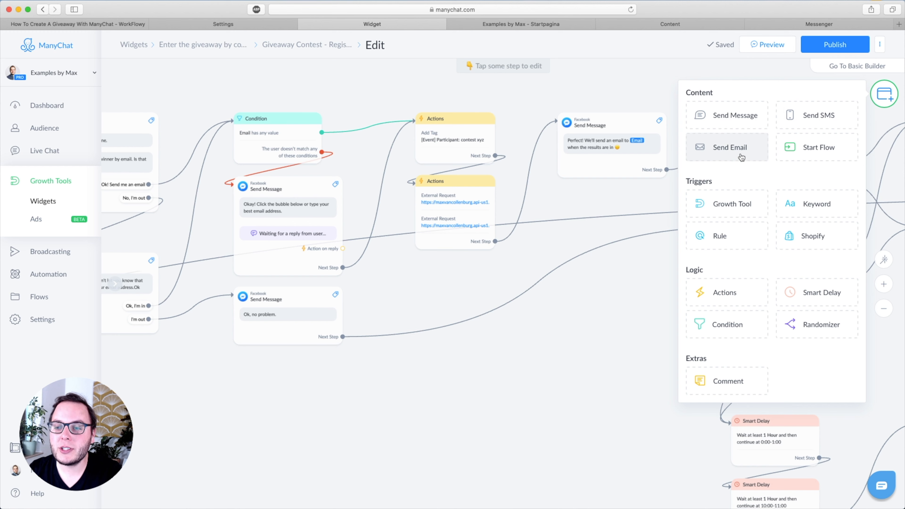
pyautogui.click(727, 153)
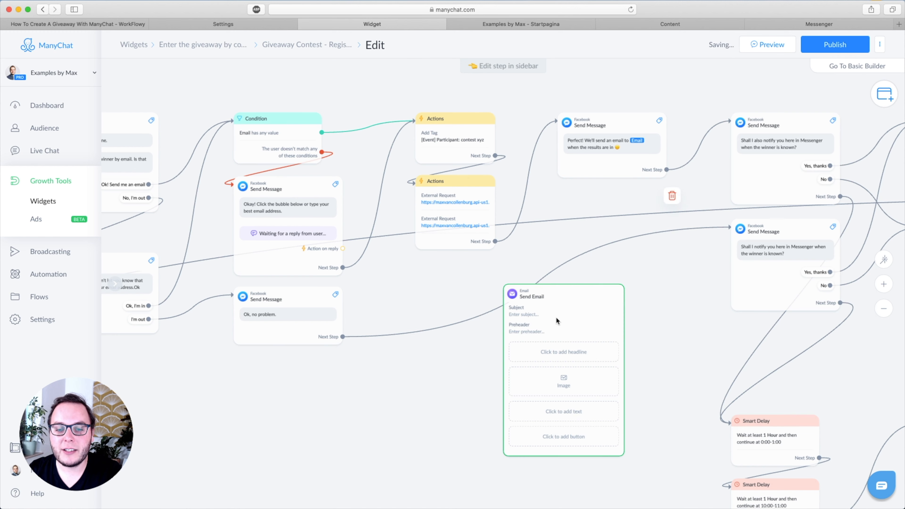
pyautogui.click(573, 270)
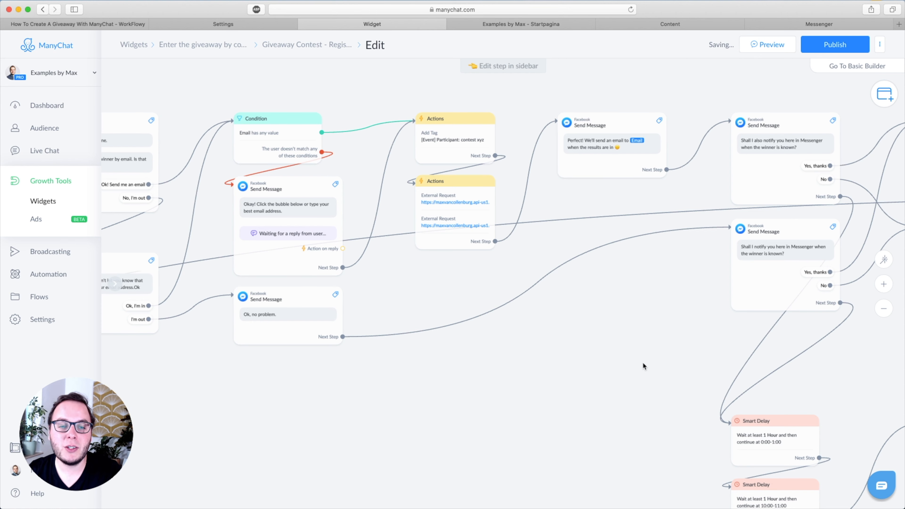
# - Open the message promising an email with the results and inspect its Email variable
pyautogui.moveTo(618, 366); pyautogui.dragTo(462, 375)
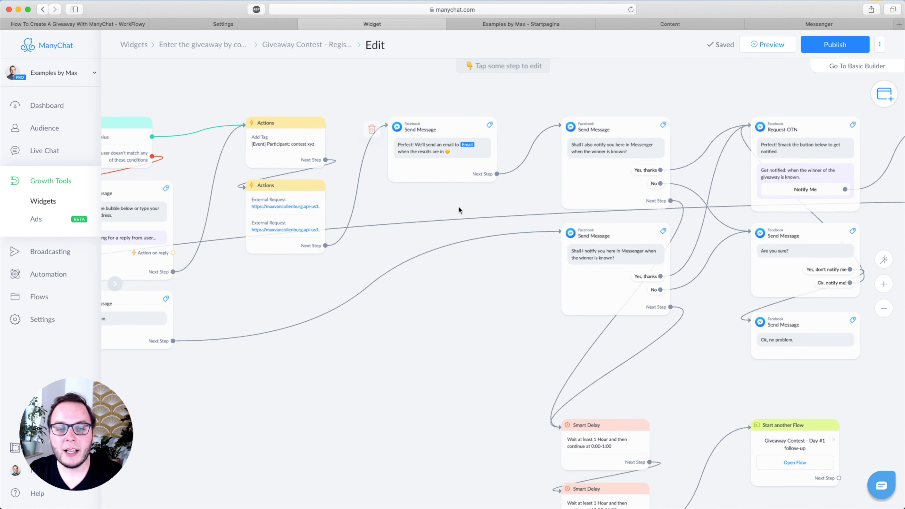
pyautogui.scroll(5, 412, 187)
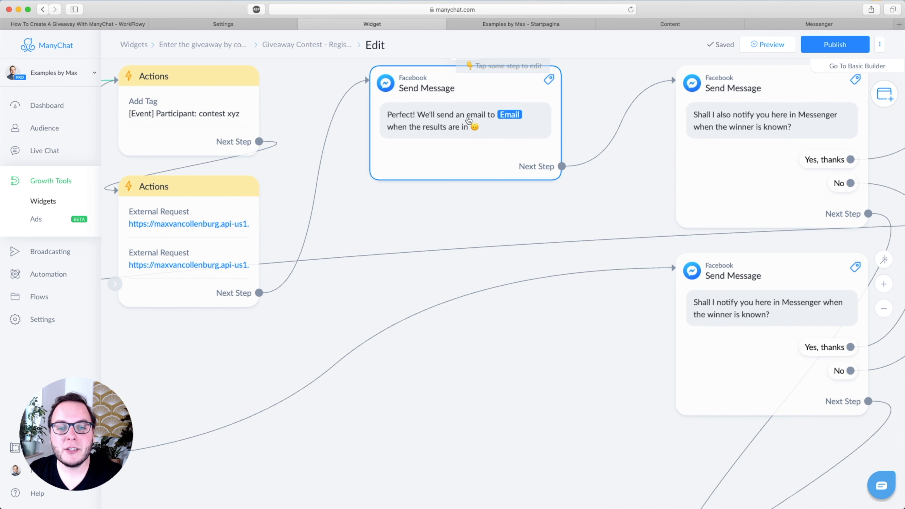
pyautogui.click(509, 114)
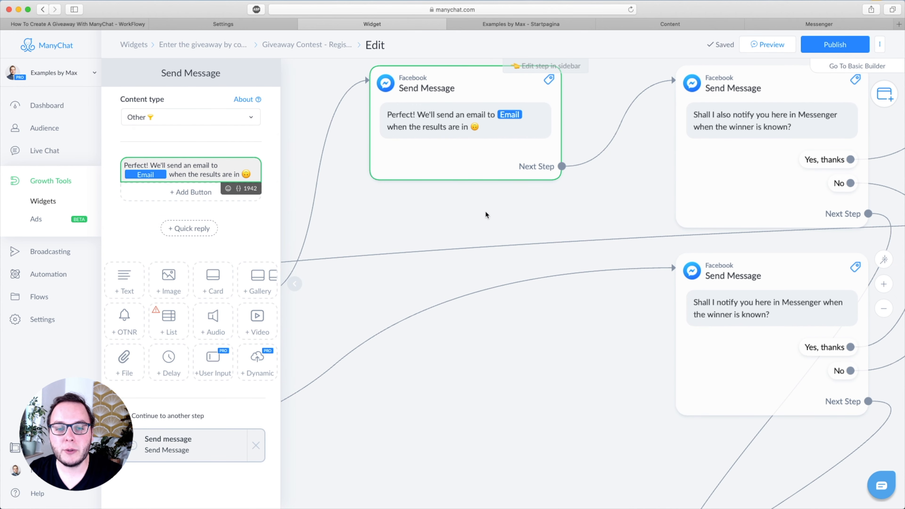
pyautogui.click(570, 216)
# - Trace the question about notifying the participant in Messenger to the Request OTN step and its Notify Me button
pyautogui.moveTo(593, 218); pyautogui.dragTo(323, 236)
pyautogui.scroll(-3, 409, 260)
pyautogui.click(413, 196)
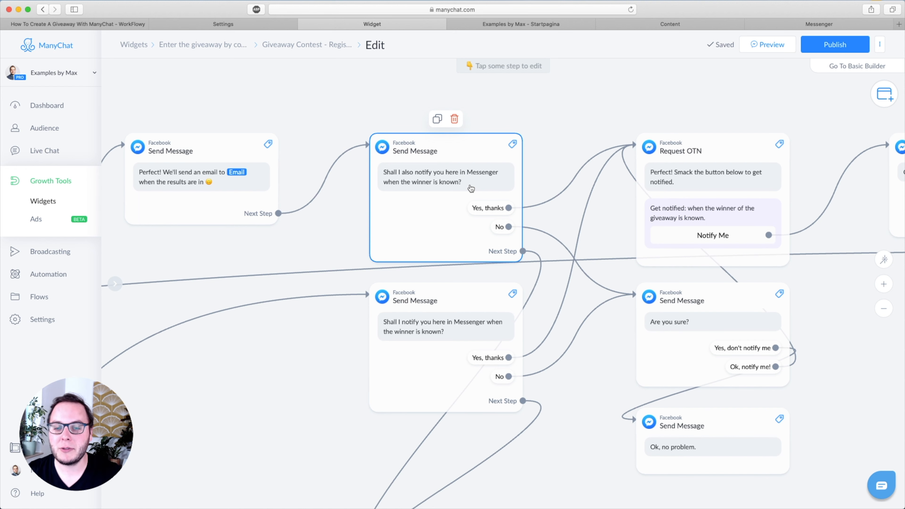
pyautogui.click(713, 234)
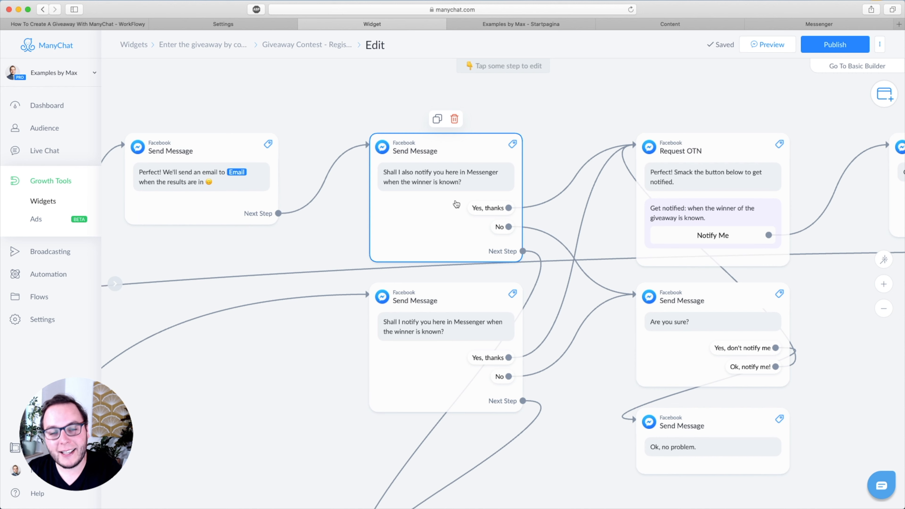
# - Open the Request OTN step, add a second one-time notification request to it and delete that request
pyautogui.moveTo(591, 104); pyautogui.dragTo(358, 75)
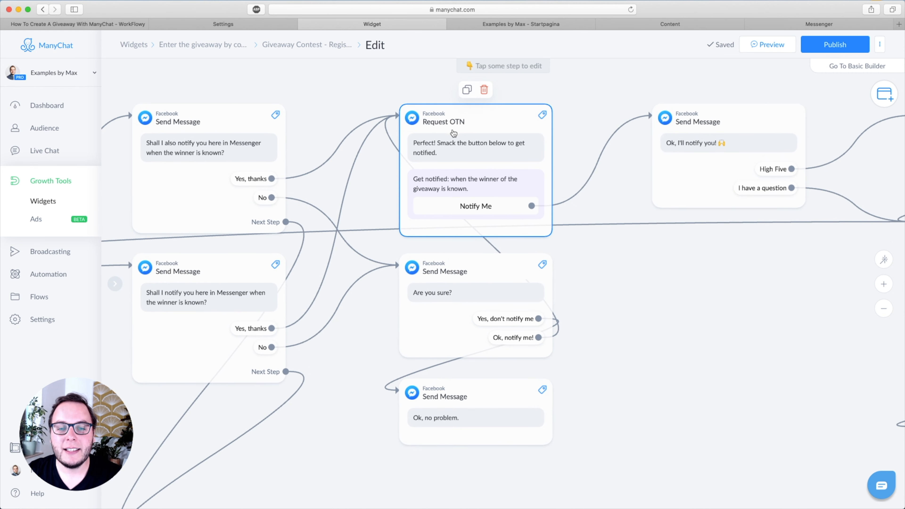
pyautogui.click(465, 135)
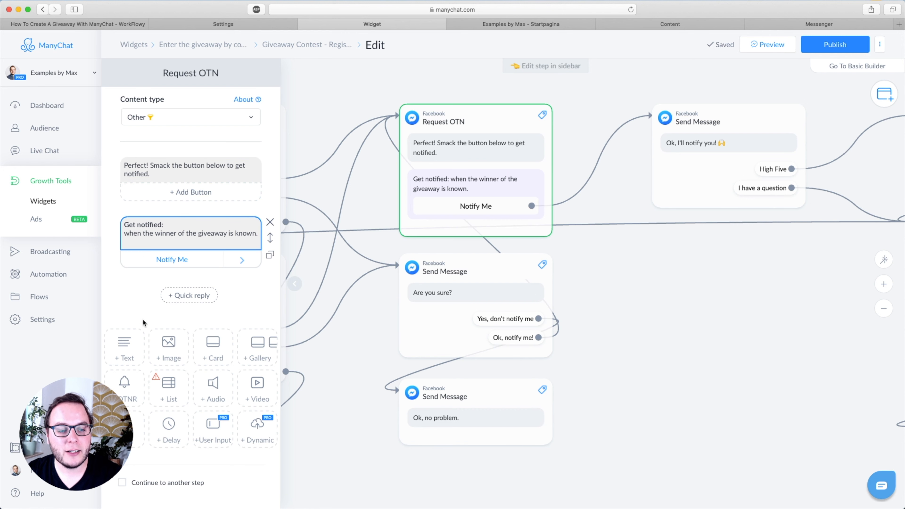
pyautogui.click(134, 399)
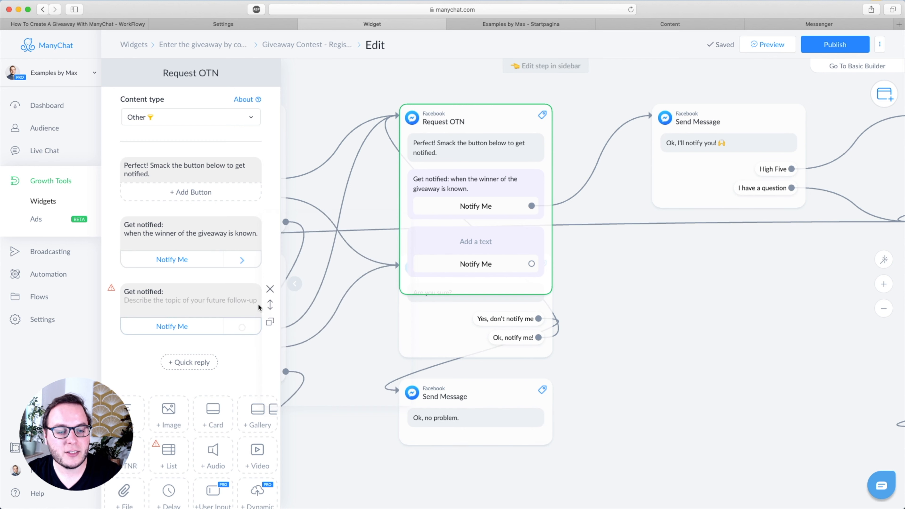
pyautogui.click(270, 290)
# - Inspect the topic assigned to the Get notified request in the Request OTN step and close its settings
pyautogui.click(206, 237)
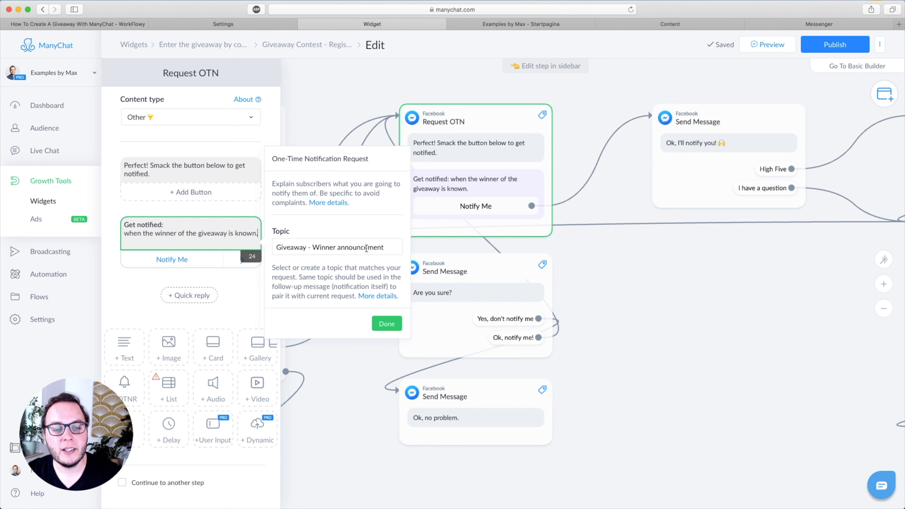
pyautogui.click(387, 323)
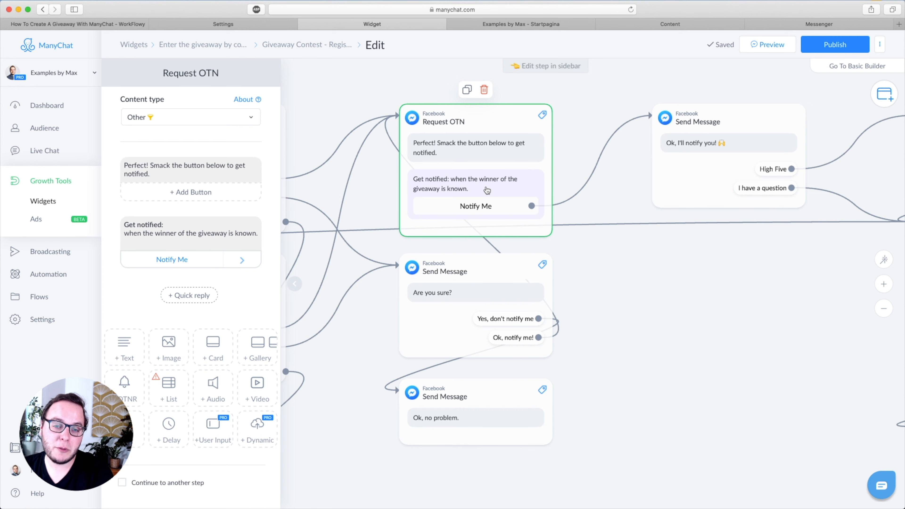
pyautogui.click(671, 351)
# - Follow the branch after Notify Me through the High Five and I have a question replies to their messages
pyautogui.moveTo(701, 333); pyautogui.dragTo(376, 352)
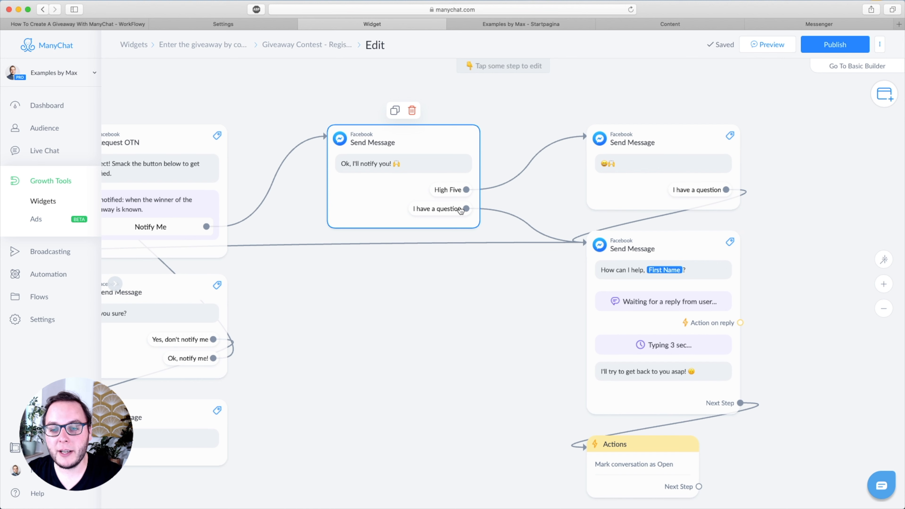
pyautogui.scroll(-2, 571, 166)
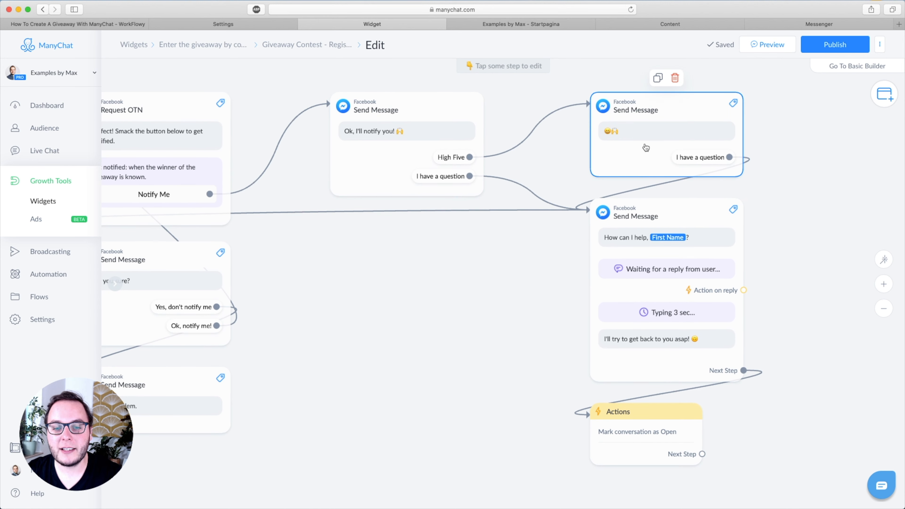
pyautogui.scroll(-5, 459, 192)
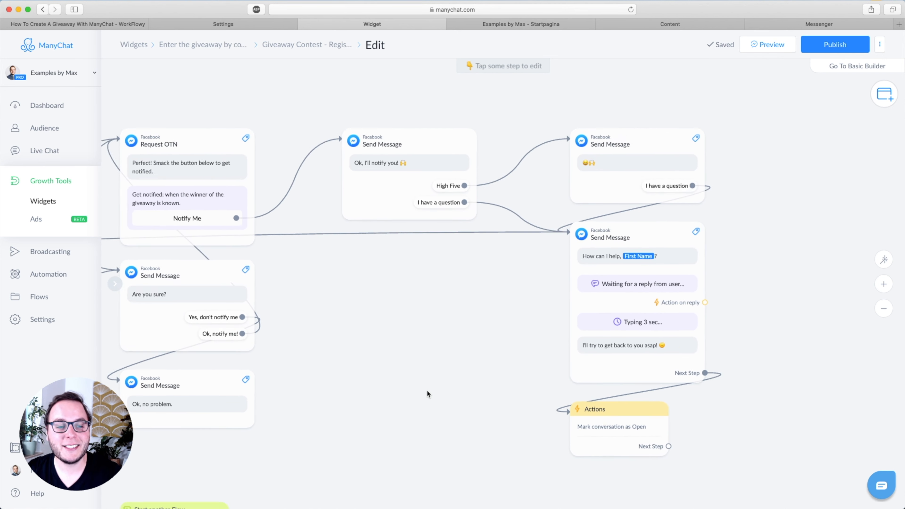
# - Trace the message asking about also notifying in Messenger to its Smart Delay next step and check its settings
pyautogui.hscroll(-10, 555, 332)
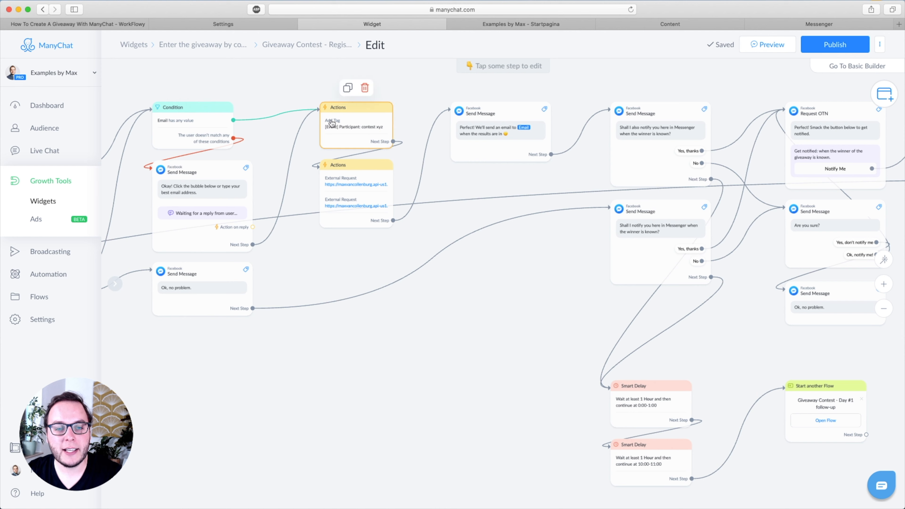
pyautogui.hscroll(3, 523, 395)
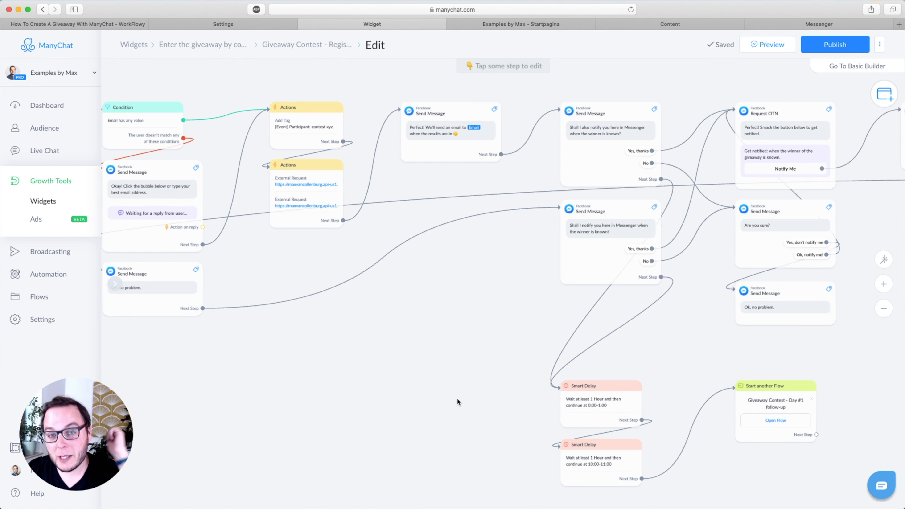
pyautogui.moveTo(457, 397); pyautogui.dragTo(313, 399)
pyautogui.click(470, 133)
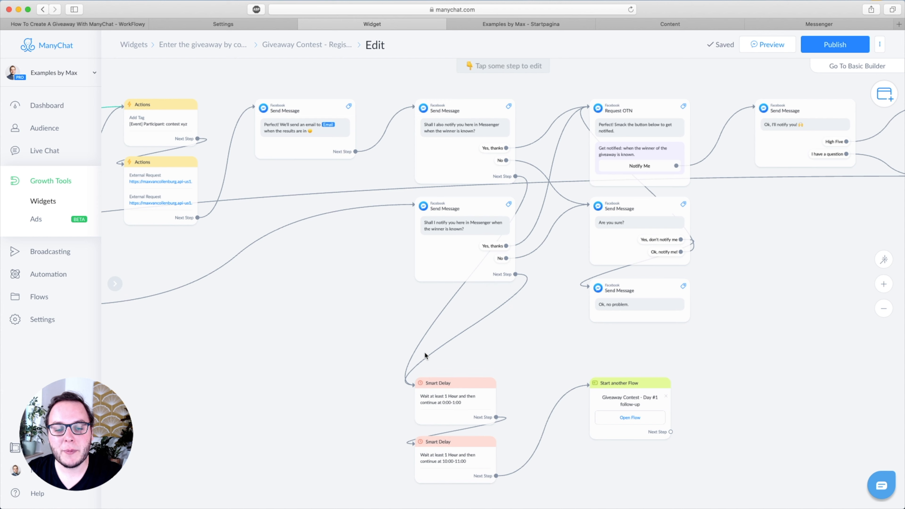
pyautogui.click(483, 169)
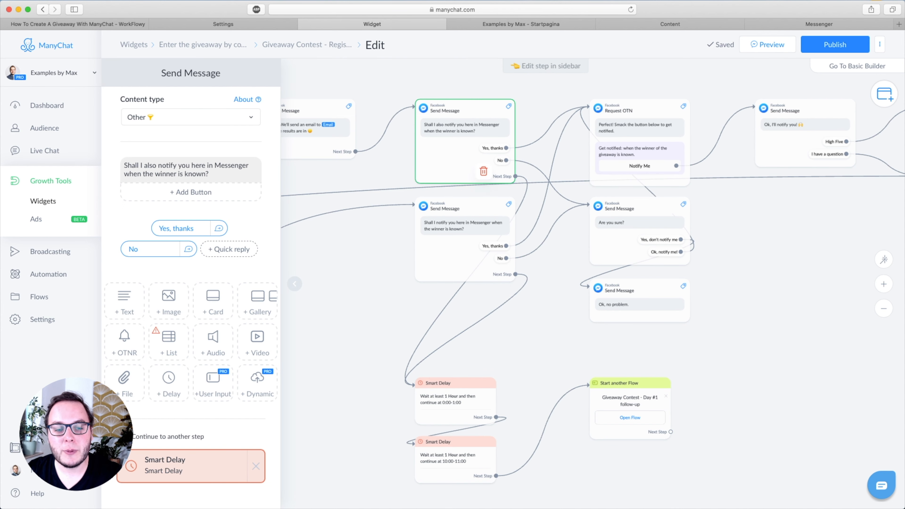
pyautogui.click(535, 388)
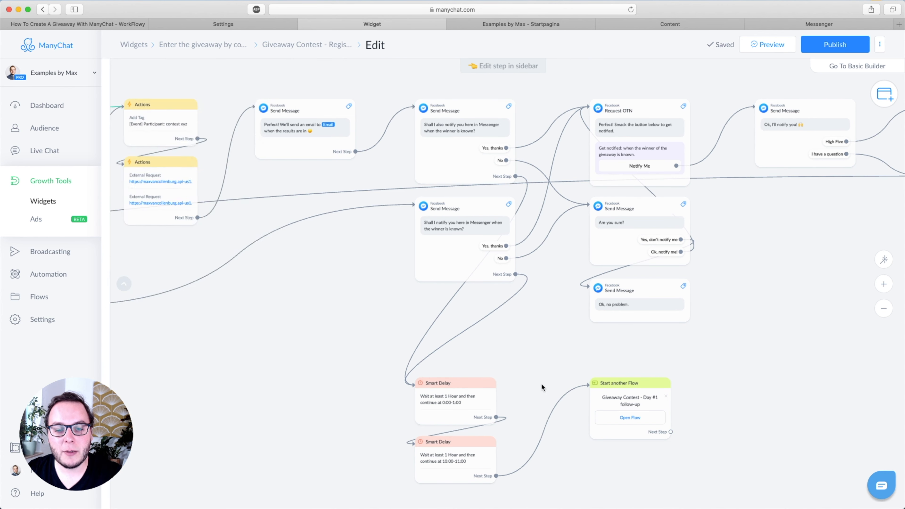
# - Examine the first Smart Delay's duration and continue time limit, then close its settings
pyautogui.scroll(-3, 489, 277)
pyautogui.scroll(5, 411, 280)
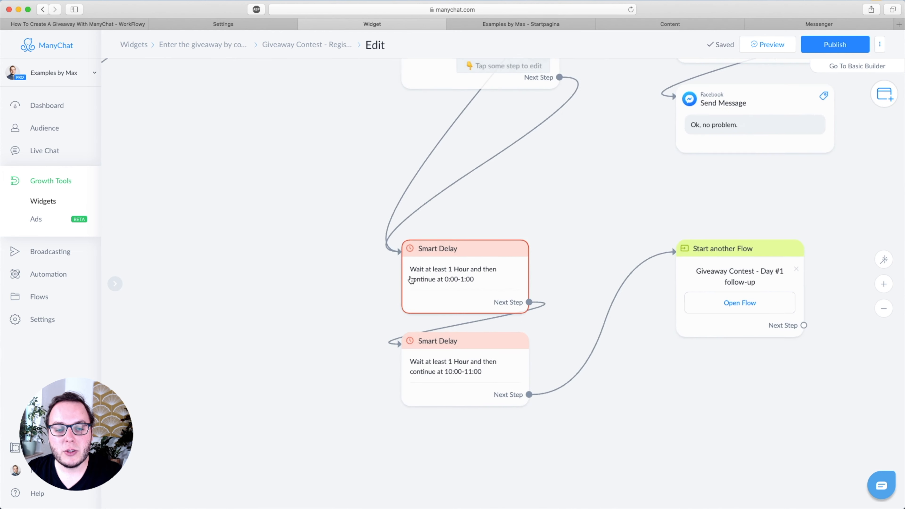
pyautogui.scroll(3, 411, 280)
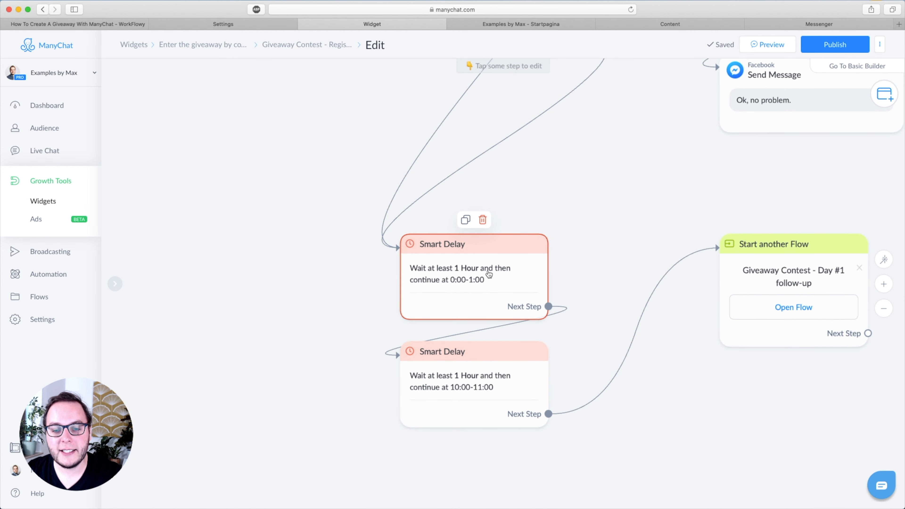
pyautogui.click(437, 285)
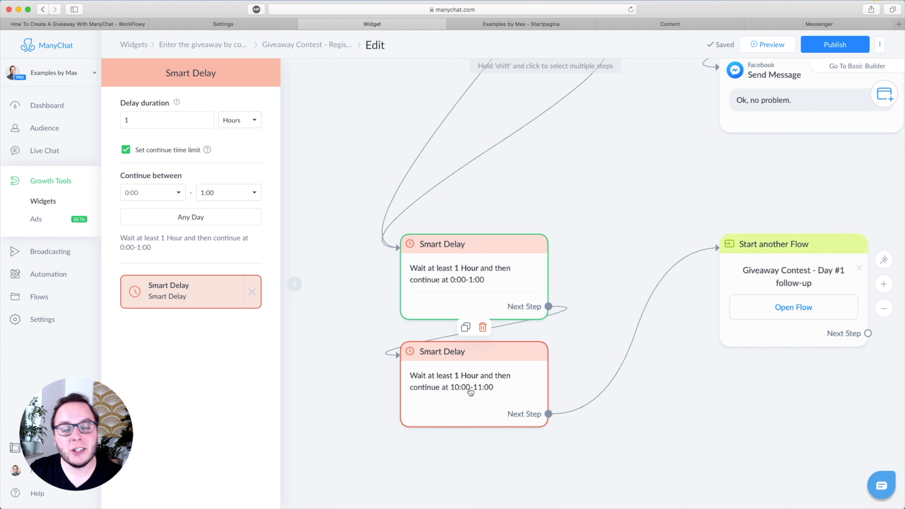
pyautogui.click(565, 324)
# - Compare the two chained Smart Delays that lead to the Day #1 follow-up flow
pyautogui.scroll(-3, 565, 324)
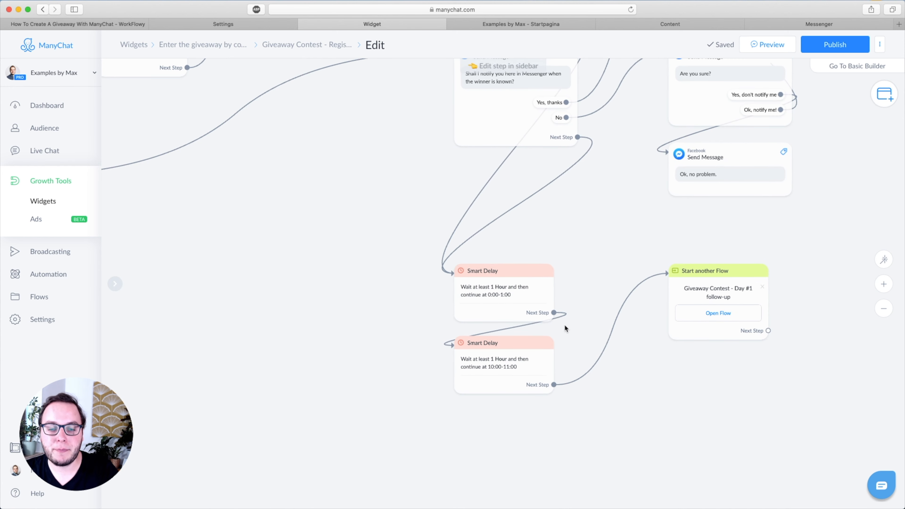
pyautogui.moveTo(650, 200); pyautogui.dragTo(535, 256)
pyautogui.click(361, 343)
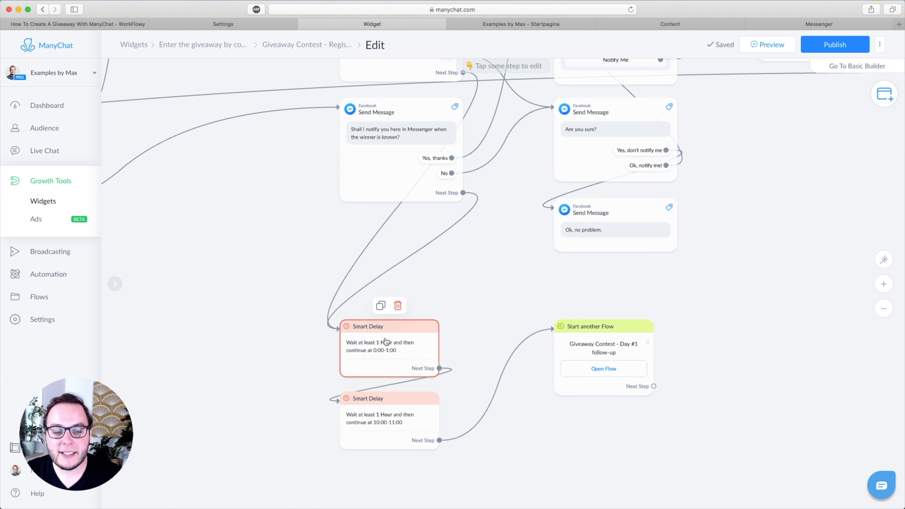
pyautogui.click(404, 426)
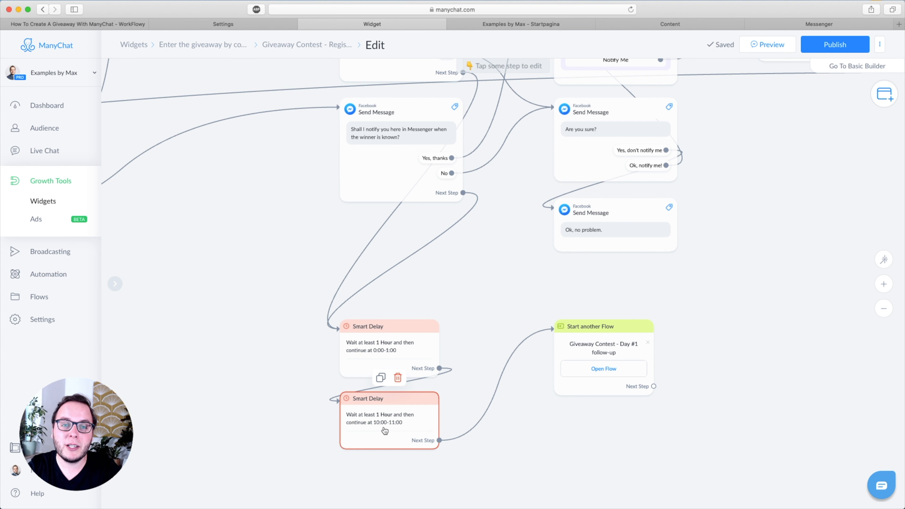
pyautogui.click(367, 339)
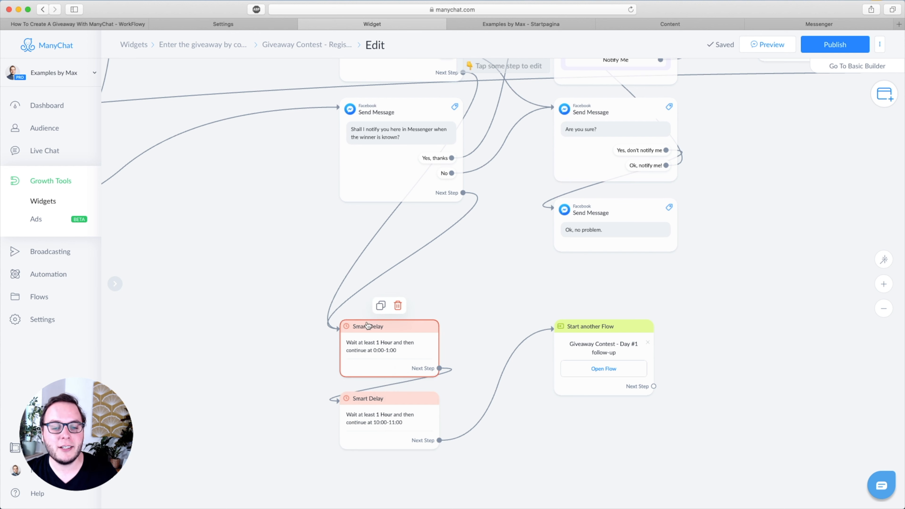
pyautogui.click(396, 411)
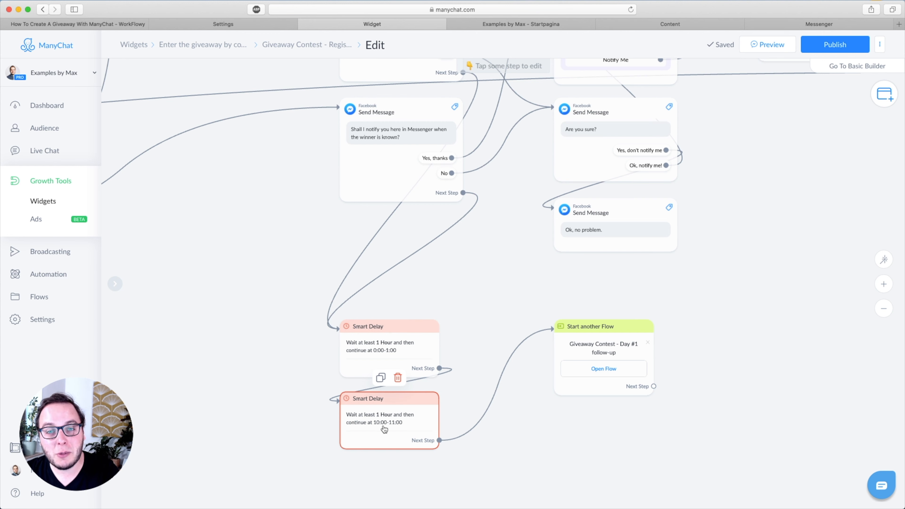
# - Open the linked flow Giveaway Contest - Day #1 follow-up from the Start another Flow step for editing
pyautogui.click(582, 347)
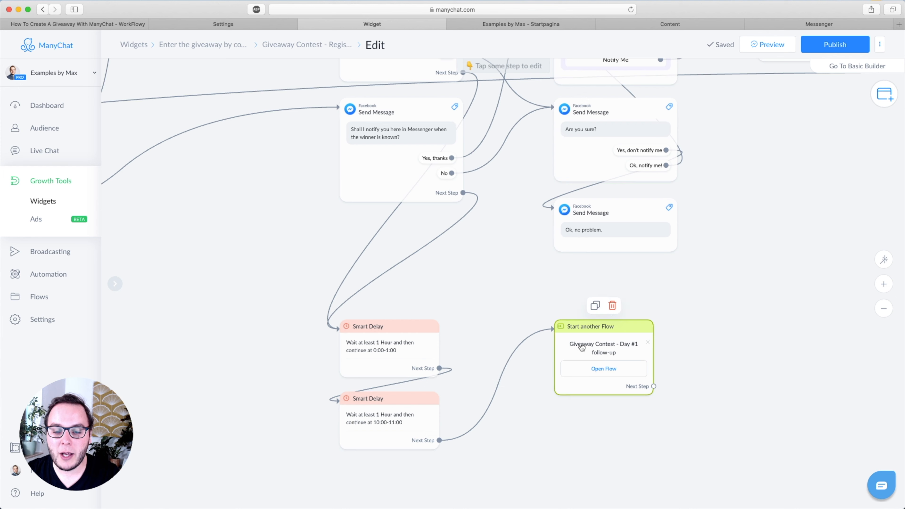
pyautogui.click(605, 371)
pyautogui.click(605, 373)
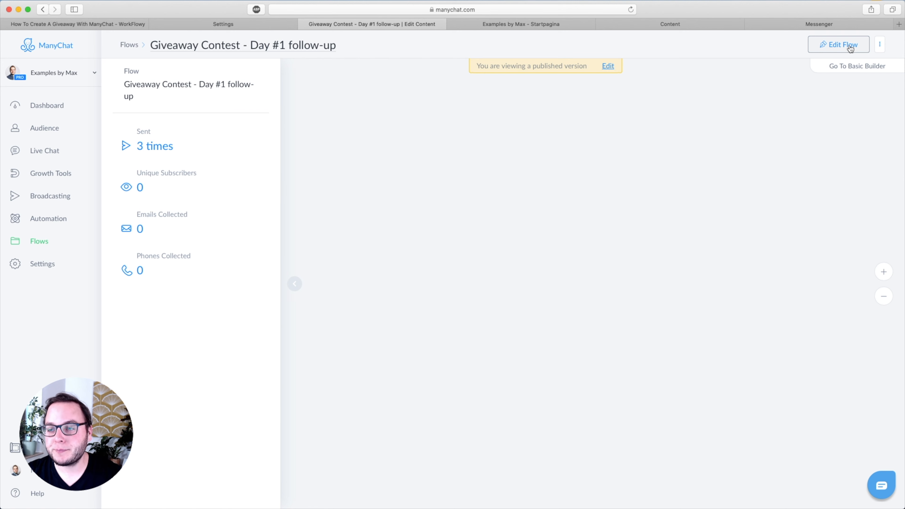
pyautogui.click(824, 45)
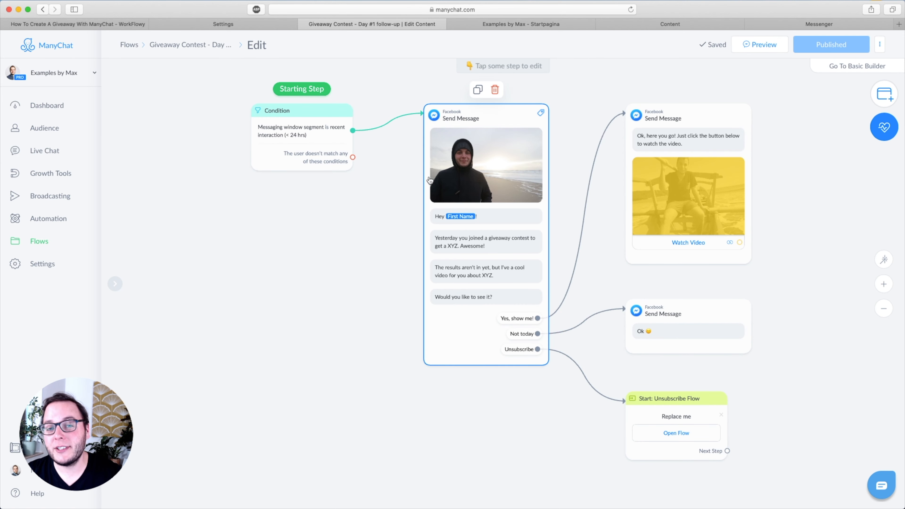
# - Review the messaging window condition, then the follow-up message's texts and its quick replies
pyautogui.click(286, 133)
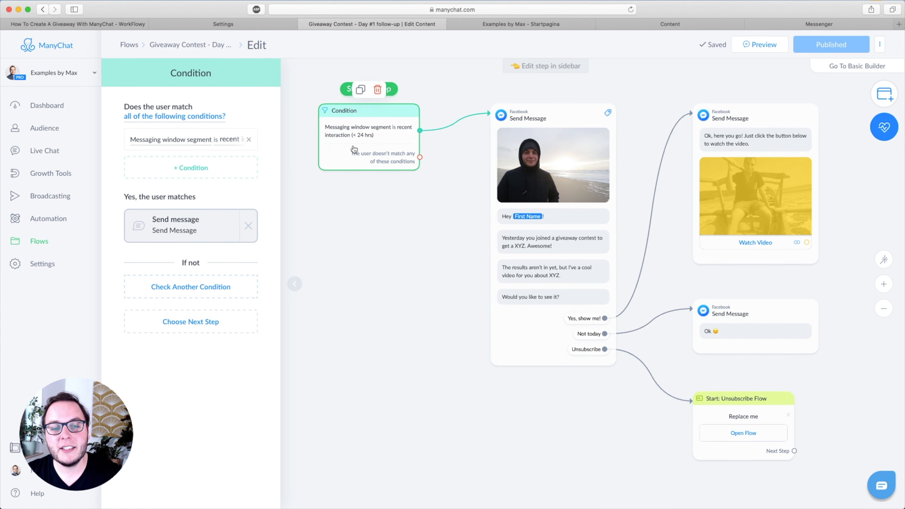
pyautogui.click(406, 273)
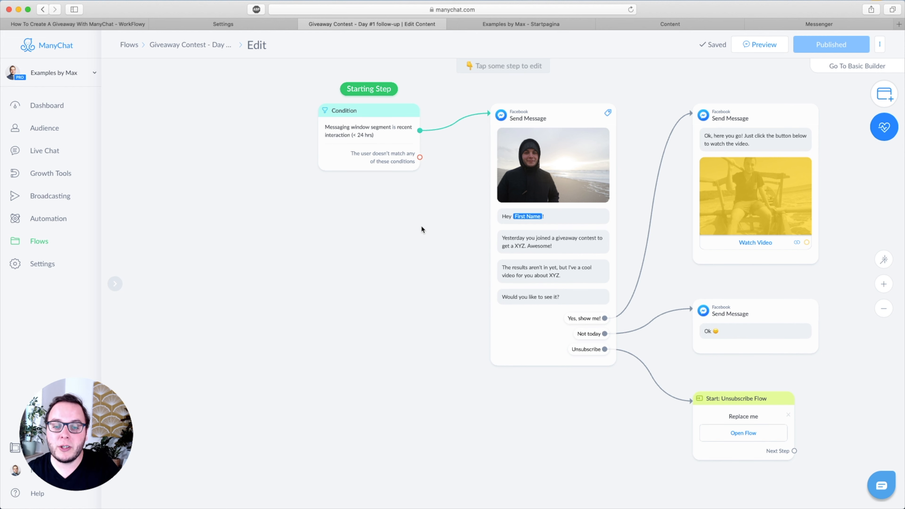
pyautogui.moveTo(393, 225); pyautogui.dragTo(191, 221)
pyautogui.click(342, 238)
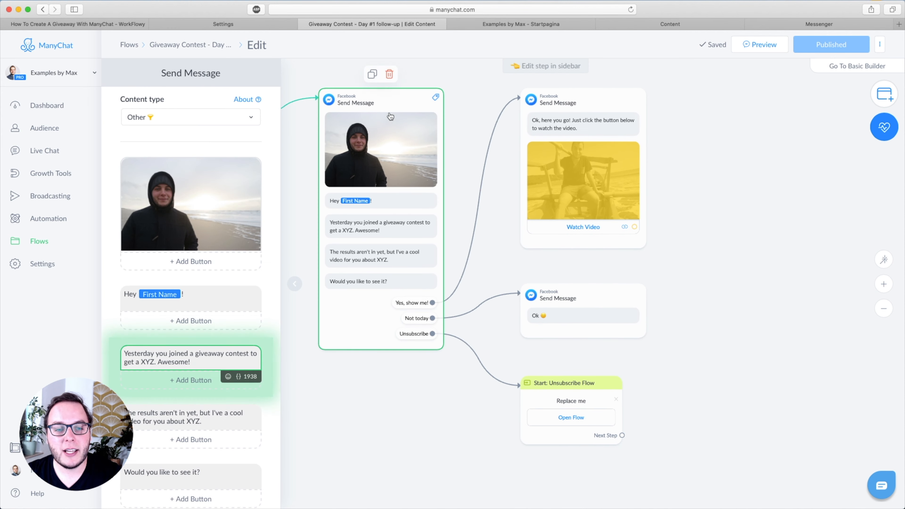
pyautogui.scroll(-3, 158, 223)
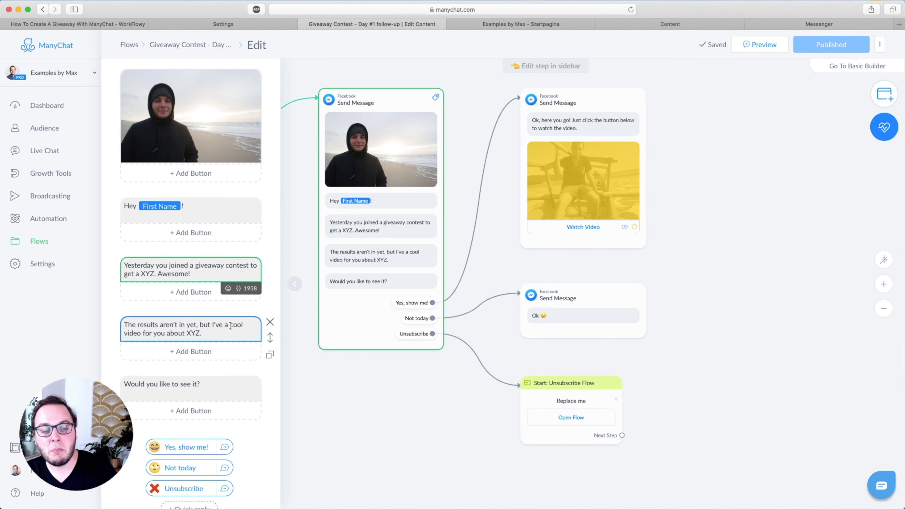
pyautogui.scroll(-2, 214, 328)
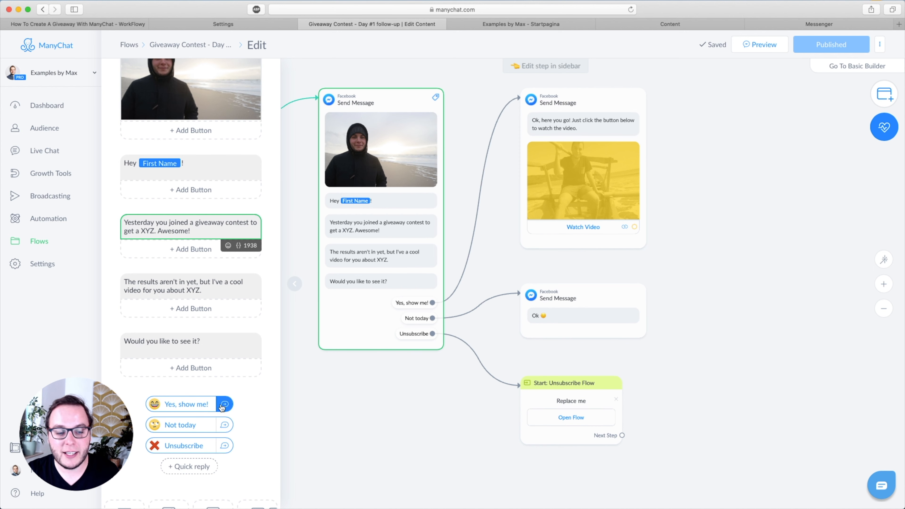
pyautogui.click(707, 161)
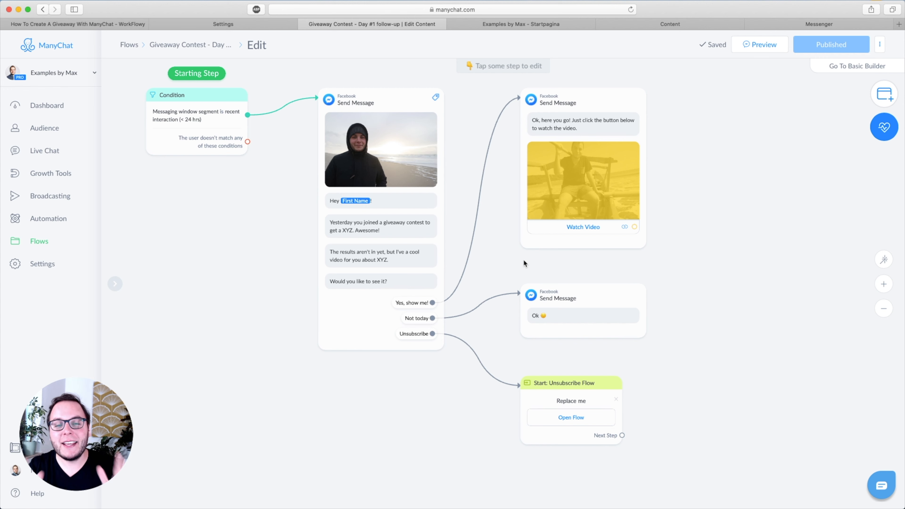
# - Switch to the WorkFlowy outline and highlight the Winner announcement item under Flows
pyautogui.click(113, 25)
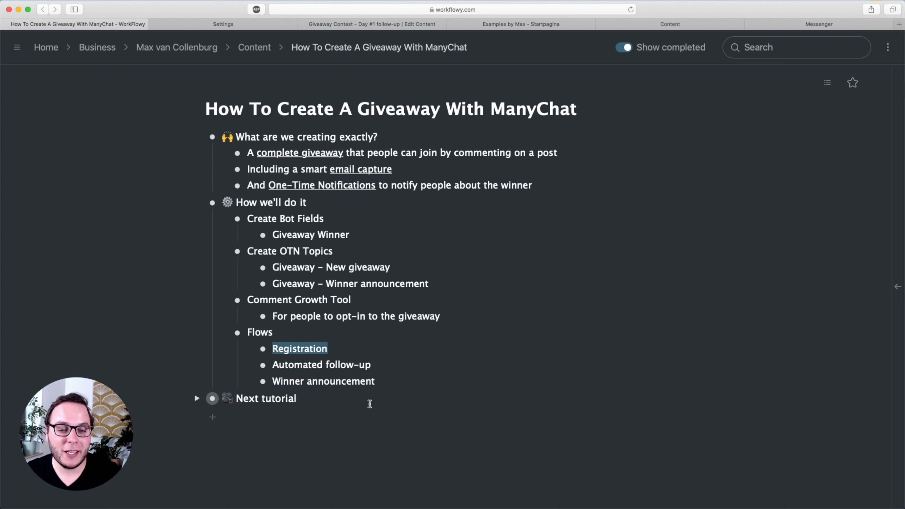
pyautogui.tripleClick(314, 380)
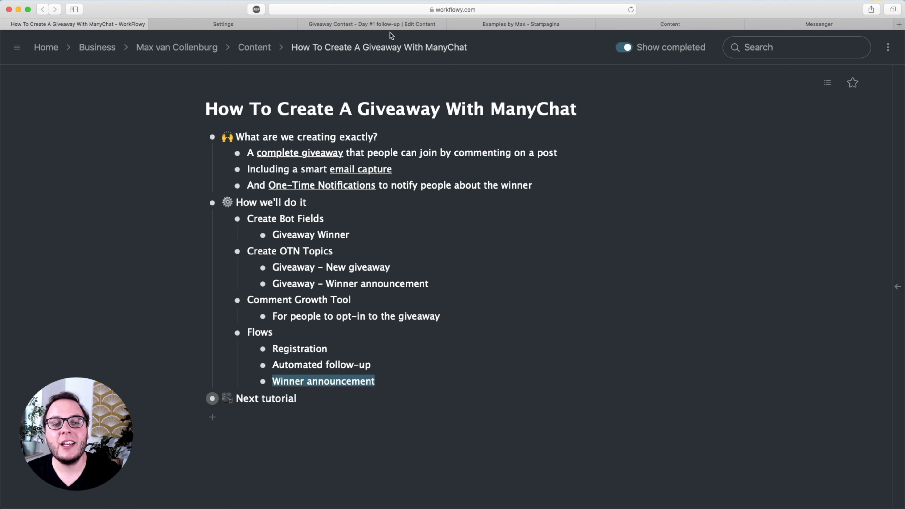
# - Switch back to ManyChat and open the Custom Fields section of the bot settings
pyautogui.click(384, 22)
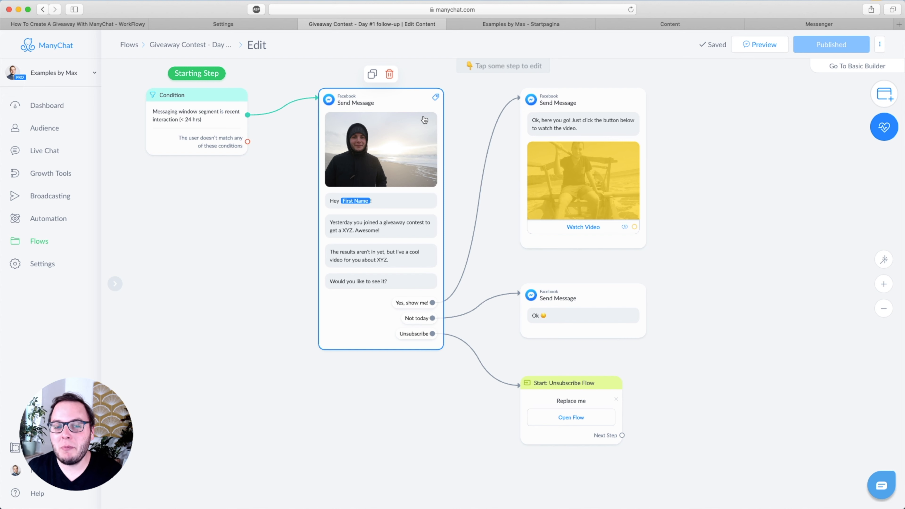
pyautogui.click(47, 264)
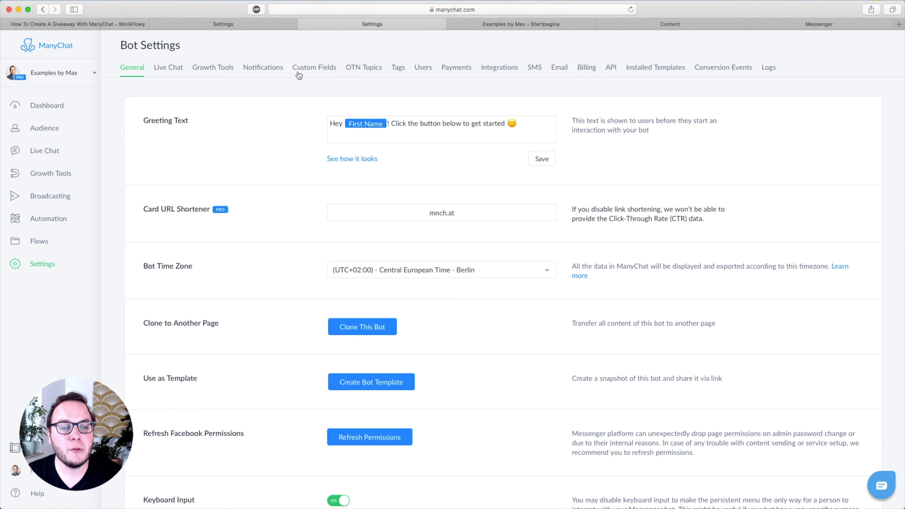
pyautogui.click(312, 73)
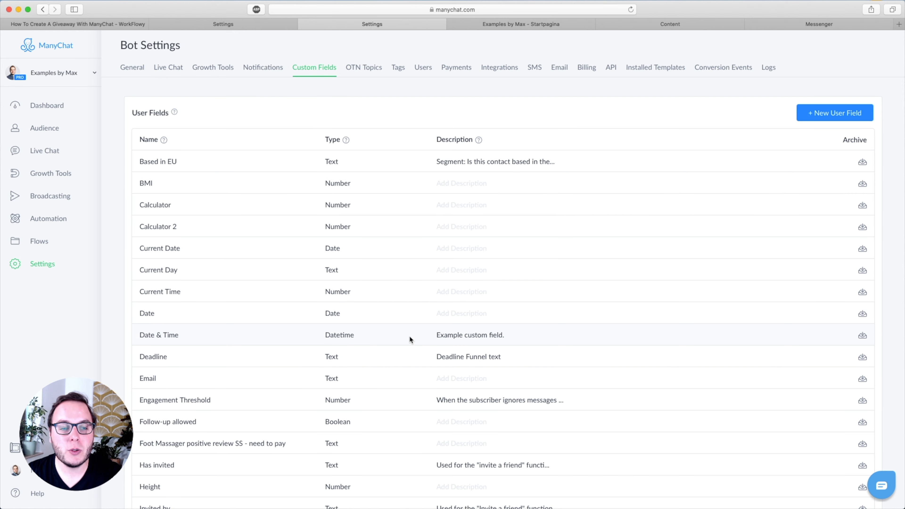
# - Set the value of the Giveaway Winner bot field to the winner's full name
pyautogui.scroll(-15, 410, 337)
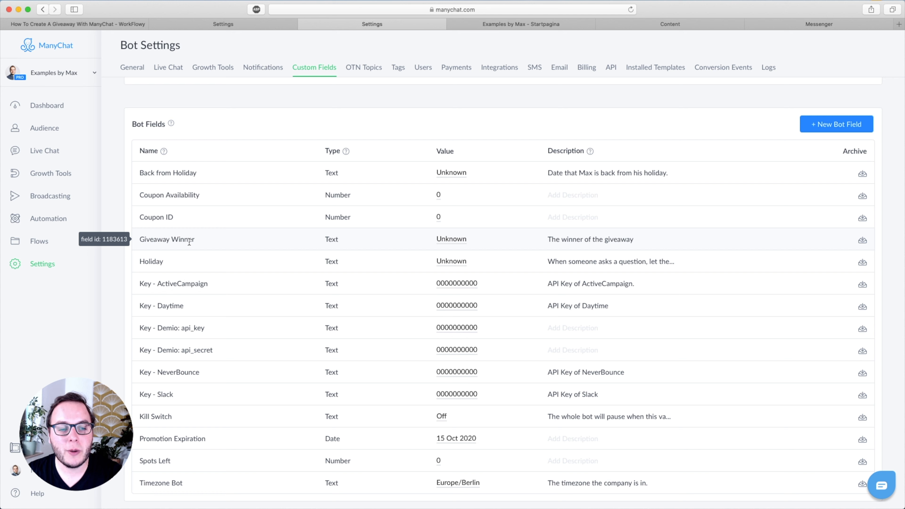
pyautogui.click(459, 243)
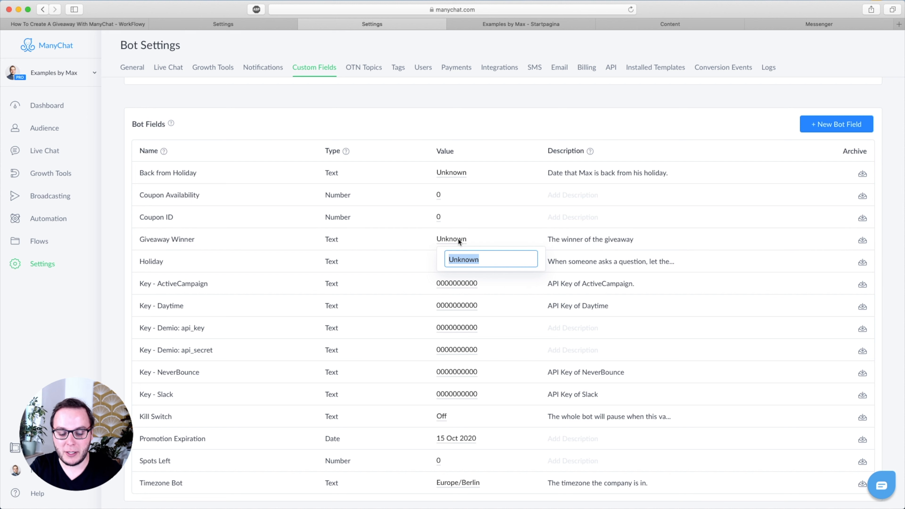
pyautogui.write('John Doe')
pyautogui.press('Return')
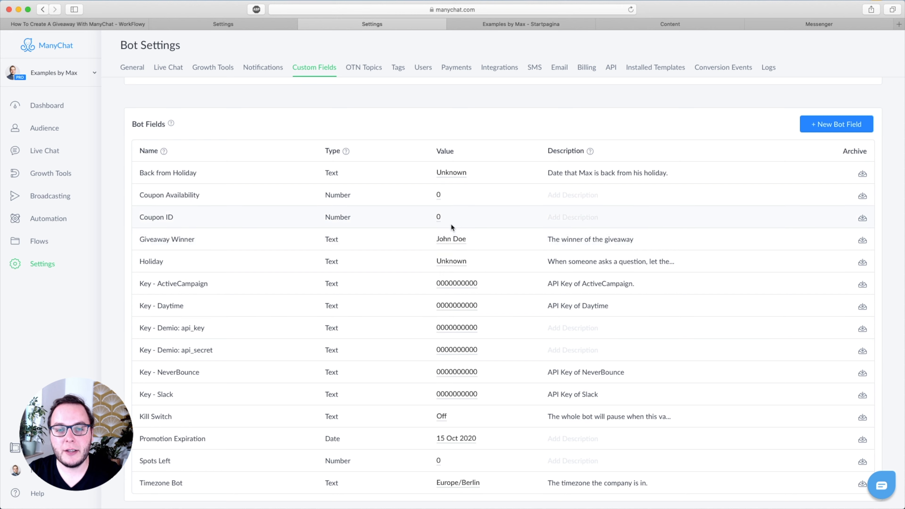
# - Open the flow Giveaway Contest - Winner announcement from the Giveaway Contest folder under Templates for editing
pyautogui.click(488, 25)
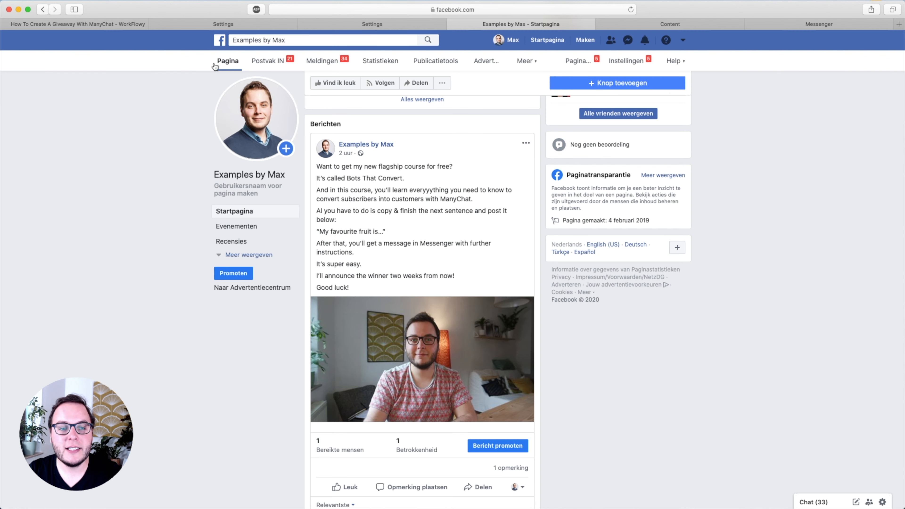
pyautogui.click(254, 25)
pyautogui.click(53, 236)
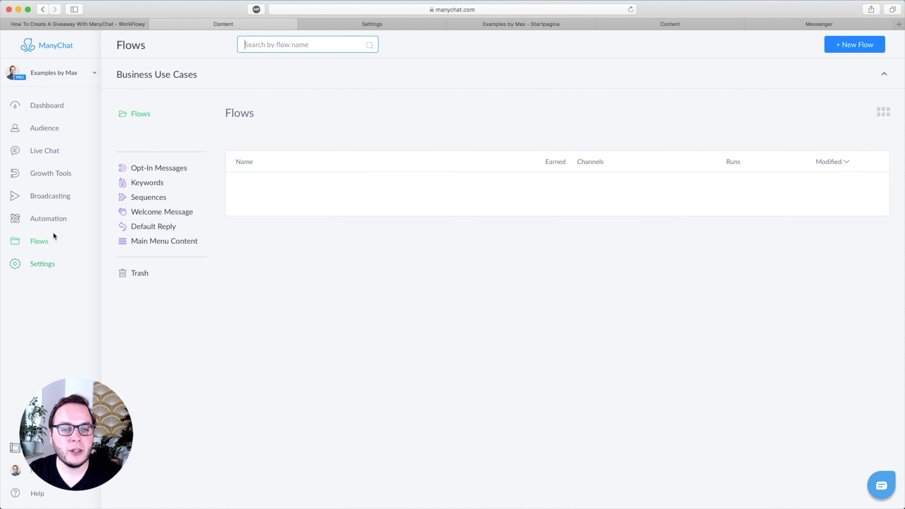
pyautogui.click(751, 140)
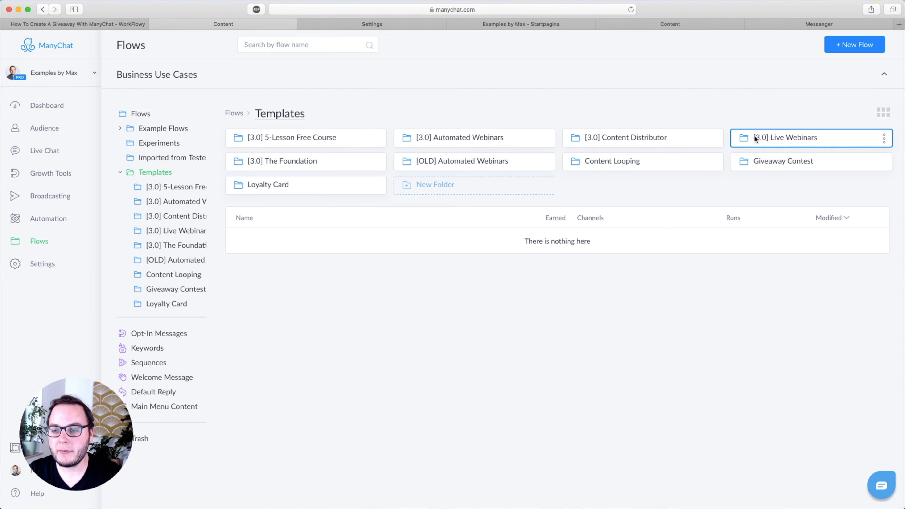
pyautogui.click(762, 157)
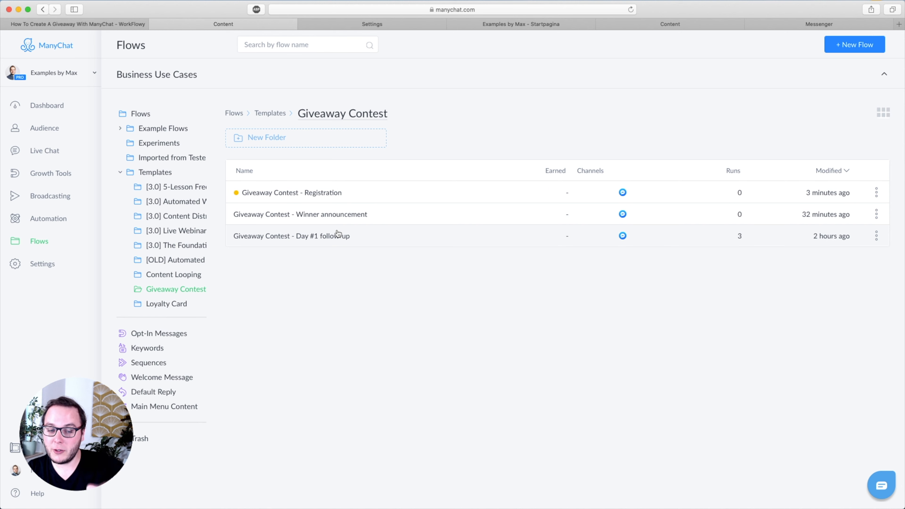
pyautogui.click(326, 216)
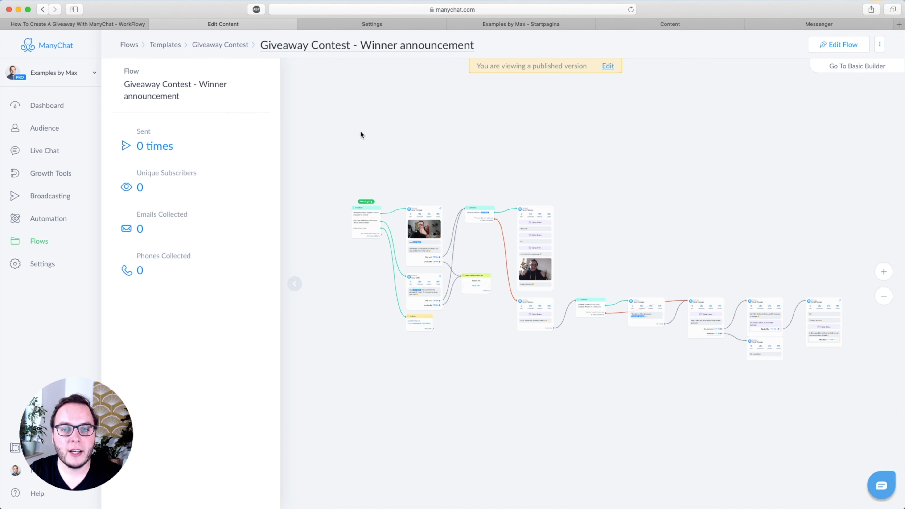
pyautogui.click(838, 46)
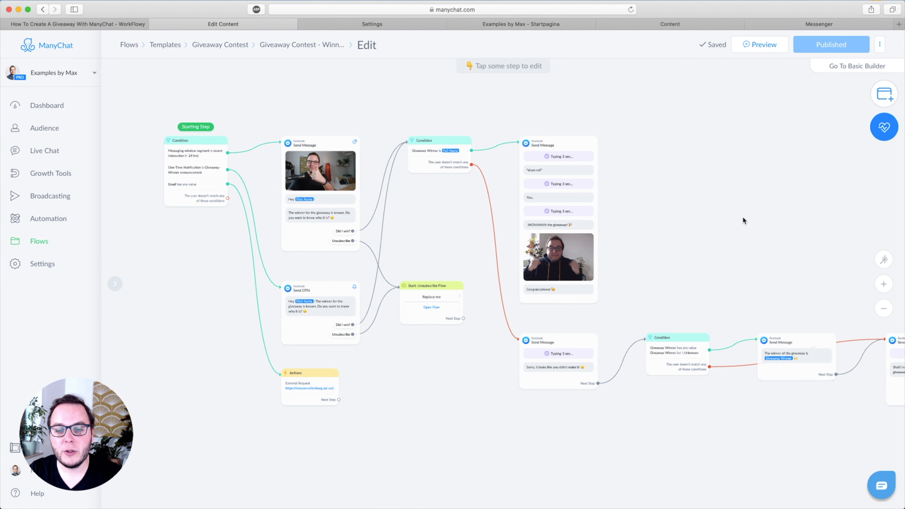
# - Examine the starting condition's branches for the messaging window, the One-Time Notification topic and the email field
pyautogui.moveTo(577, 208); pyautogui.dragTo(702, 233)
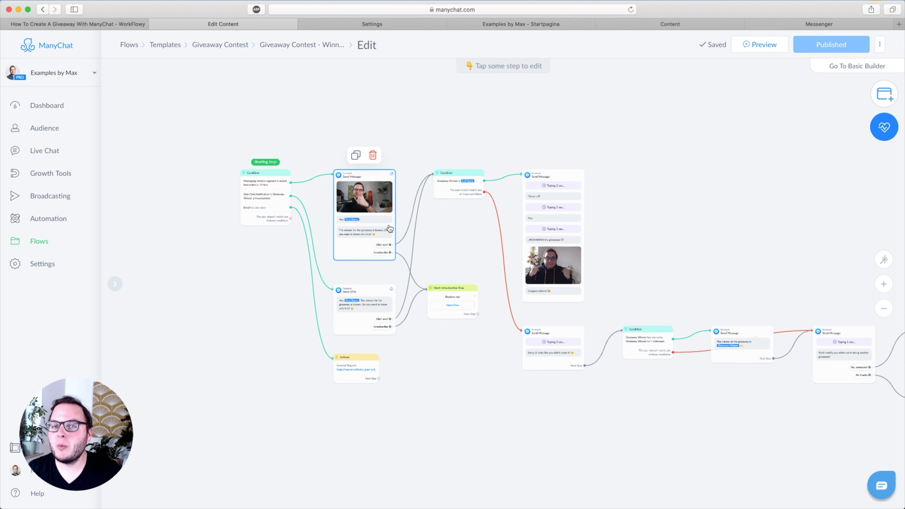
pyautogui.click(251, 187)
pyautogui.scroll(5, 251, 187)
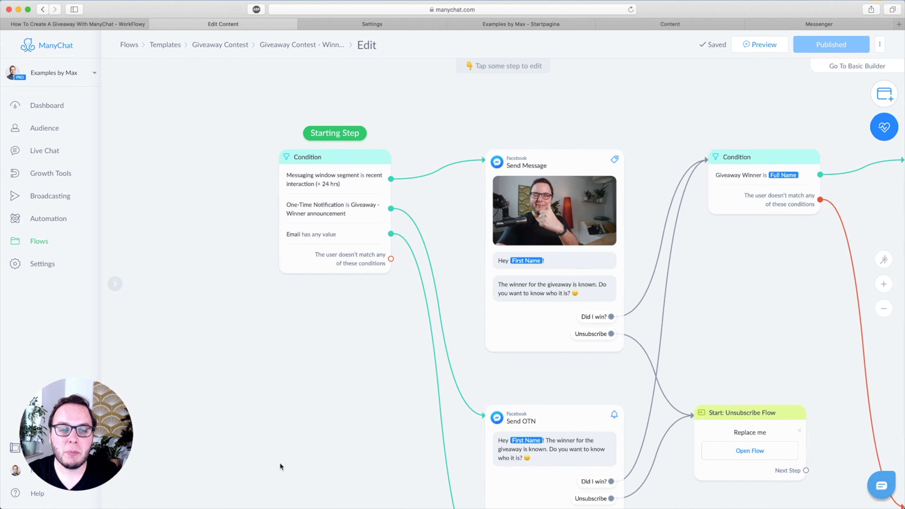
pyautogui.moveTo(279, 462); pyautogui.dragTo(319, 466)
pyautogui.moveTo(373, 230); pyautogui.dragTo(341, 226)
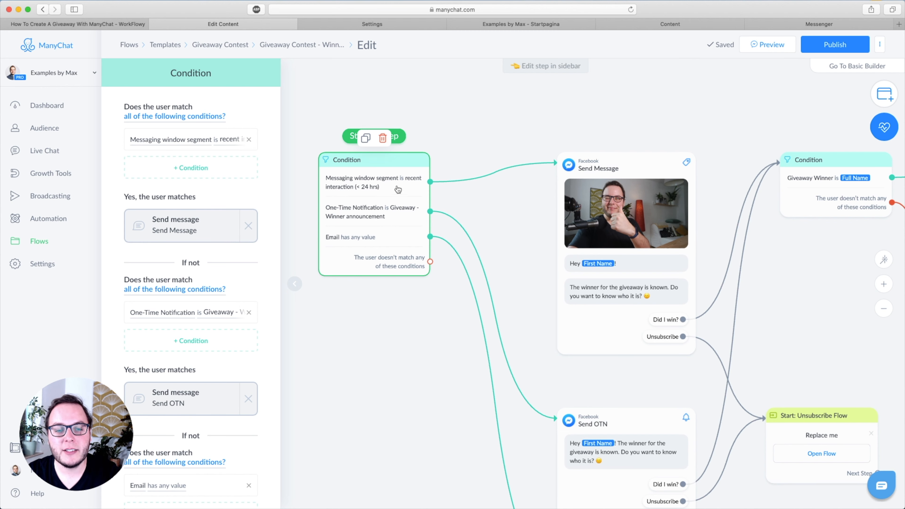
pyautogui.click(394, 284)
pyautogui.moveTo(531, 123); pyautogui.dragTo(359, 125)
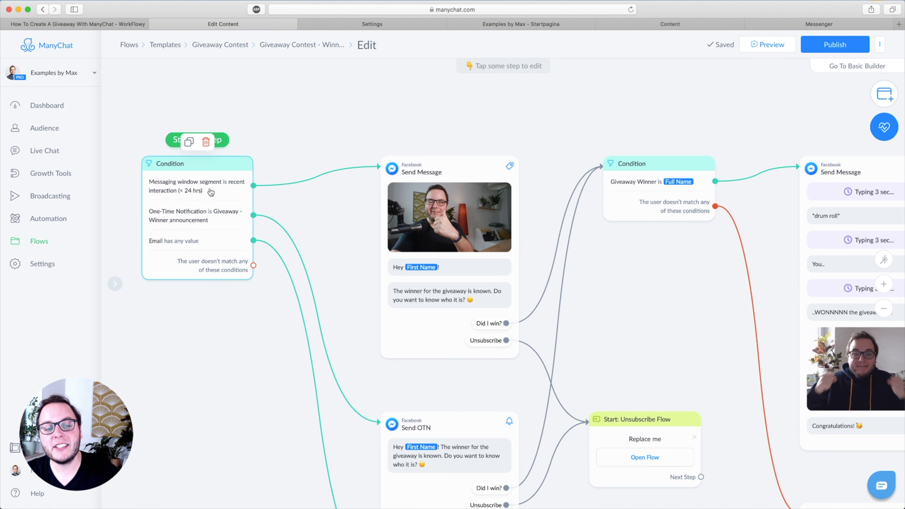
# - Review the image, greeting, winner text and quick replies of the first Send Message step
pyautogui.click(463, 219)
pyautogui.click(150, 337)
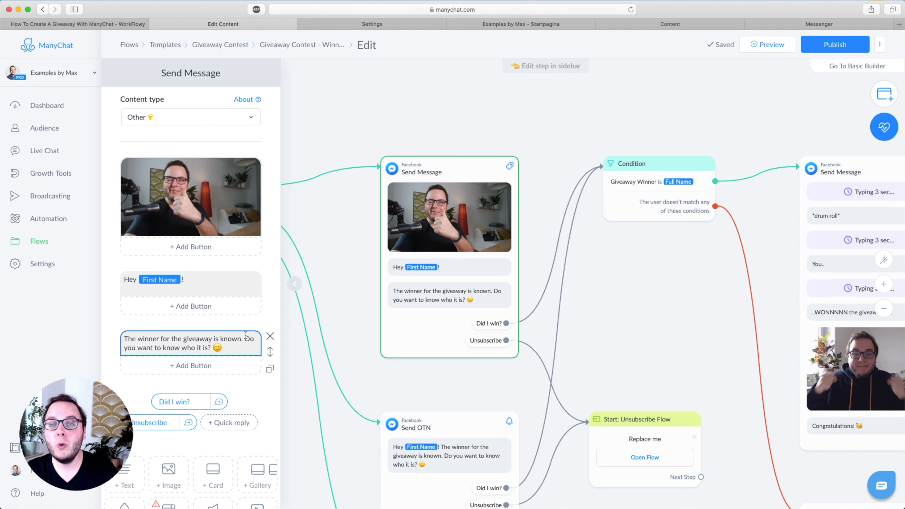
pyautogui.click(354, 217)
pyautogui.moveTo(350, 274); pyautogui.dragTo(357, 194)
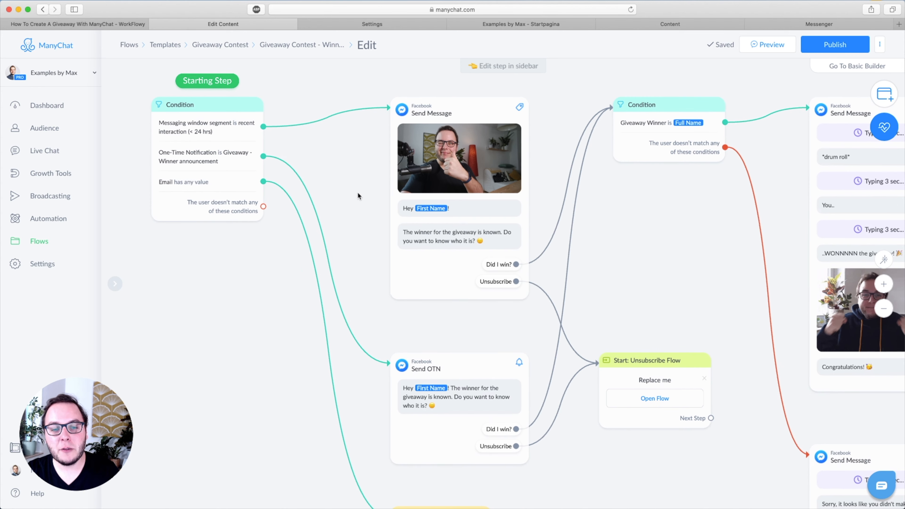
# - Check the One-Time Notification condition, then select Giveaway - Winner announcement as the Send OTN step's content type
pyautogui.click(187, 139)
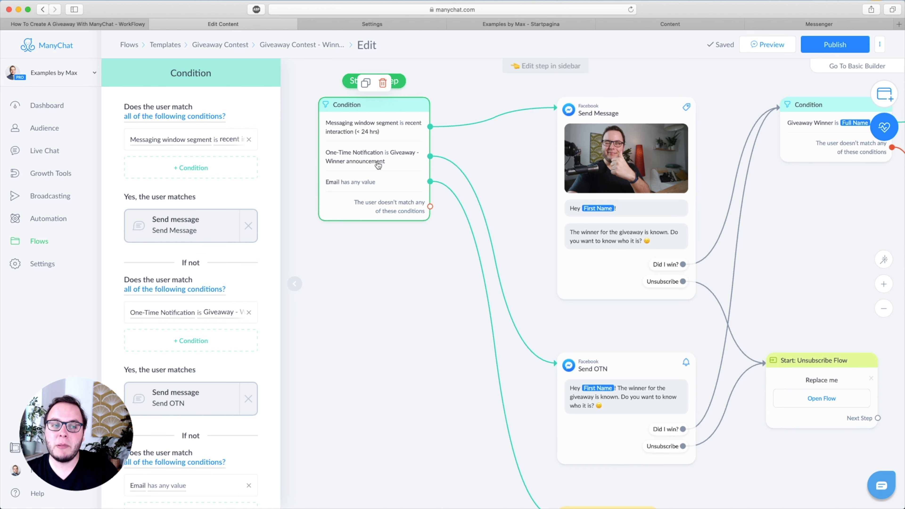
pyautogui.click(420, 329)
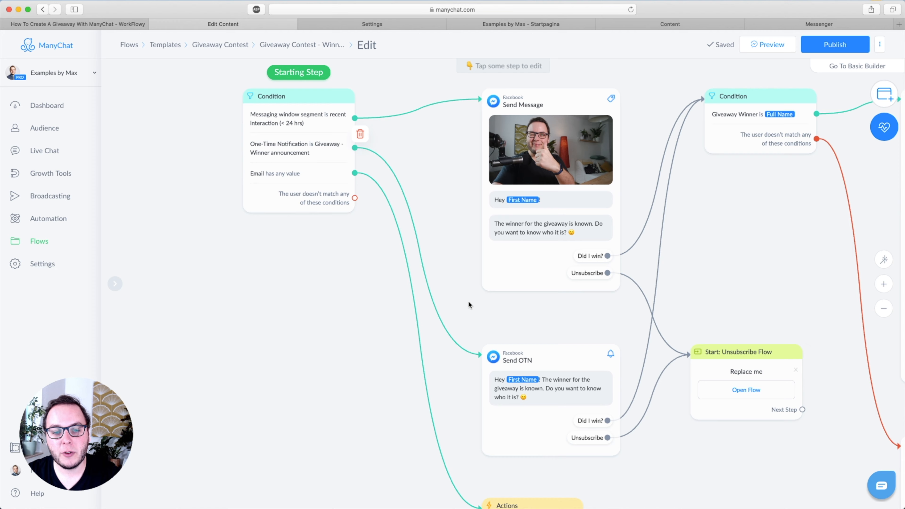
pyautogui.click(484, 360)
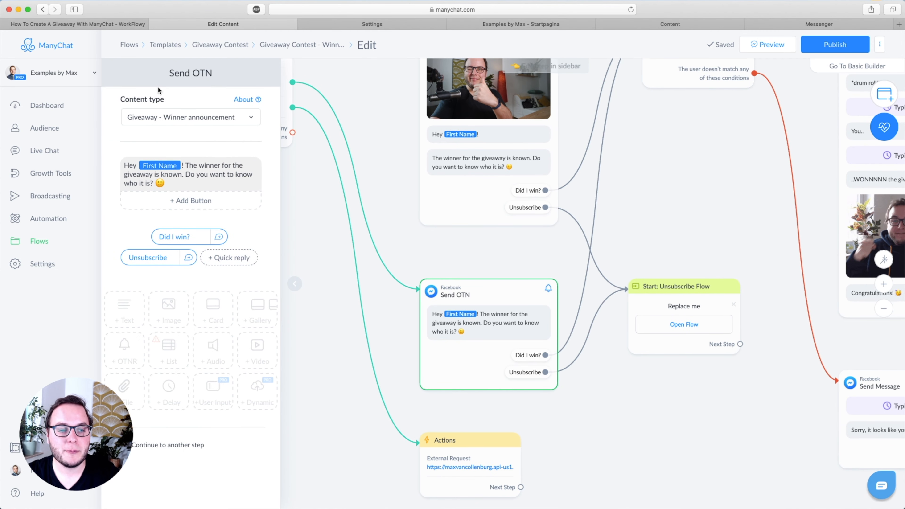
pyautogui.click(156, 116)
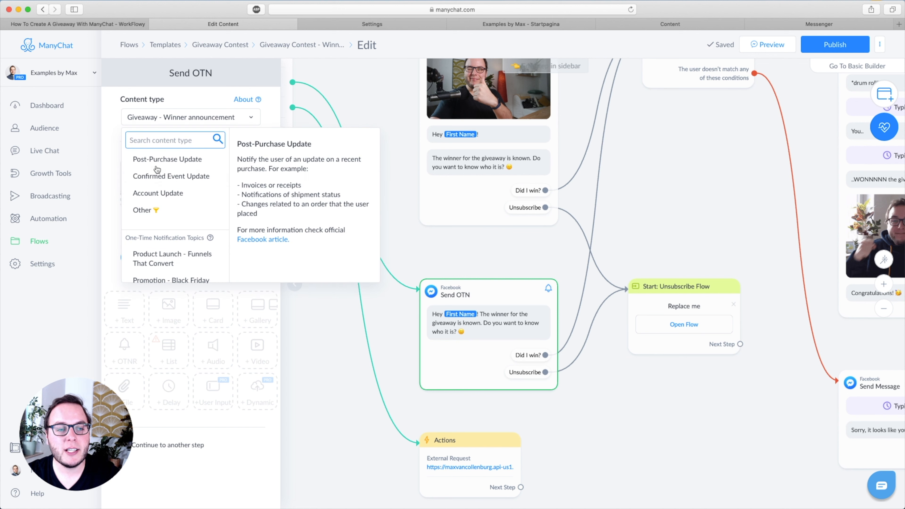
pyautogui.scroll(-4, 159, 217)
pyautogui.scroll(-1, 159, 217)
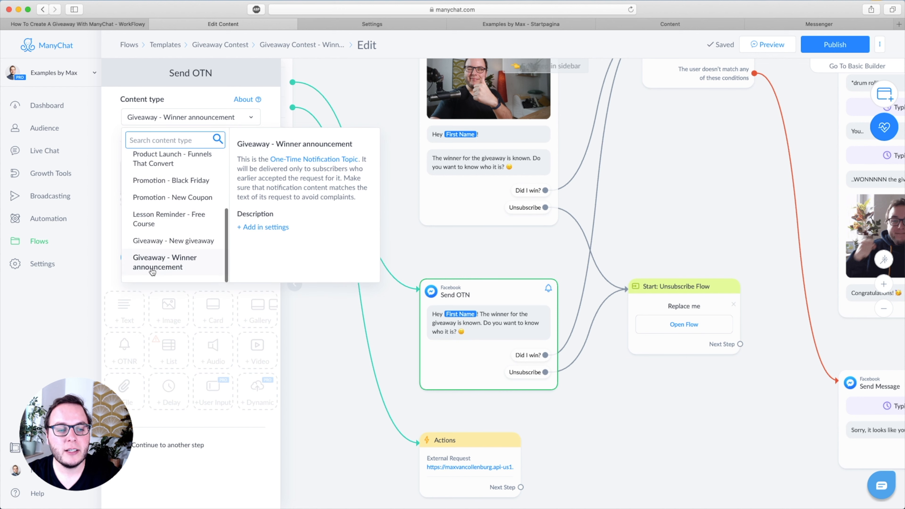
pyautogui.click(163, 260)
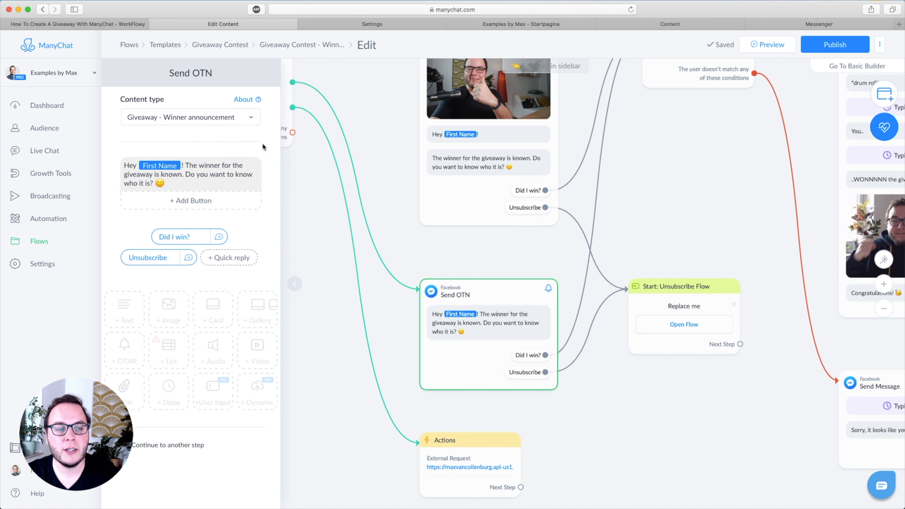
# - Check the content type chosen for the Send Message step in the 24-hour window branch
pyautogui.click(375, 94)
pyautogui.moveTo(375, 94); pyautogui.dragTo(340, 183)
pyautogui.click(417, 182)
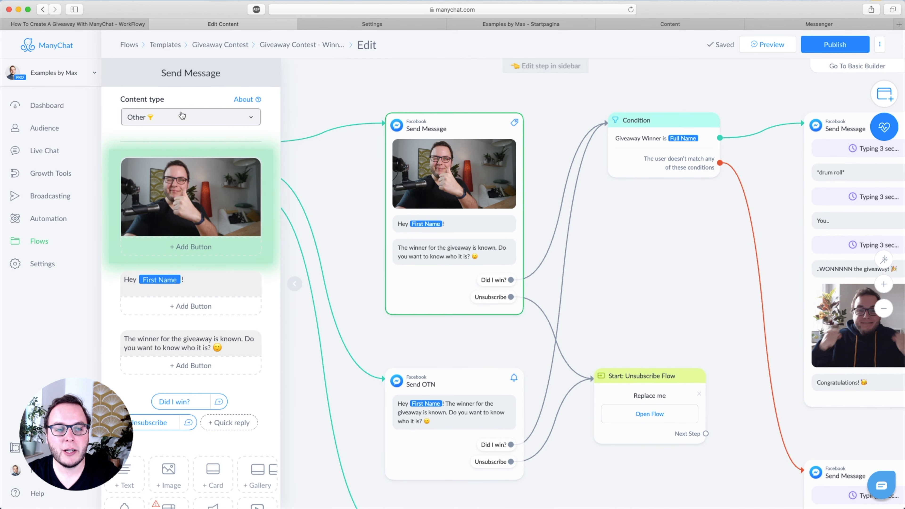
pyautogui.click(181, 116)
pyautogui.click(395, 80)
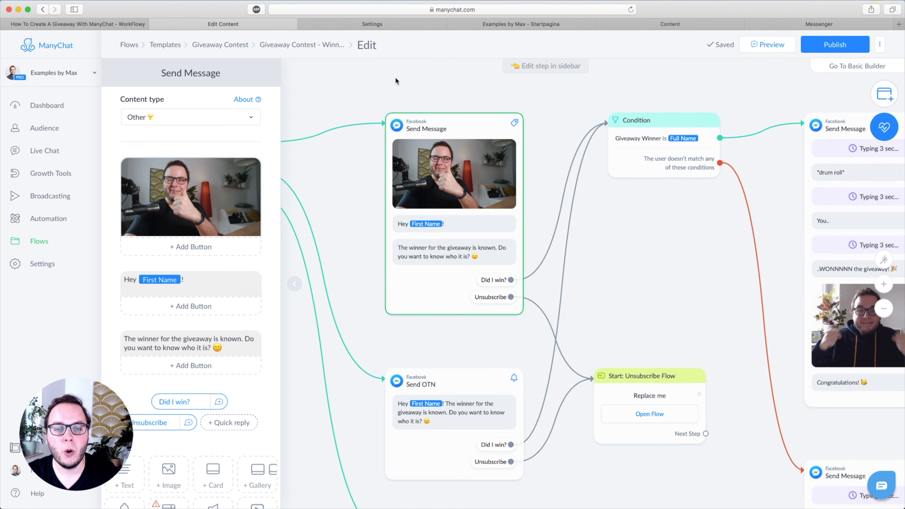
# - Review the message text and quick replies of the Send OTN step
pyautogui.click(359, 243)
pyautogui.moveTo(350, 259); pyautogui.dragTo(311, 139)
pyautogui.click(441, 299)
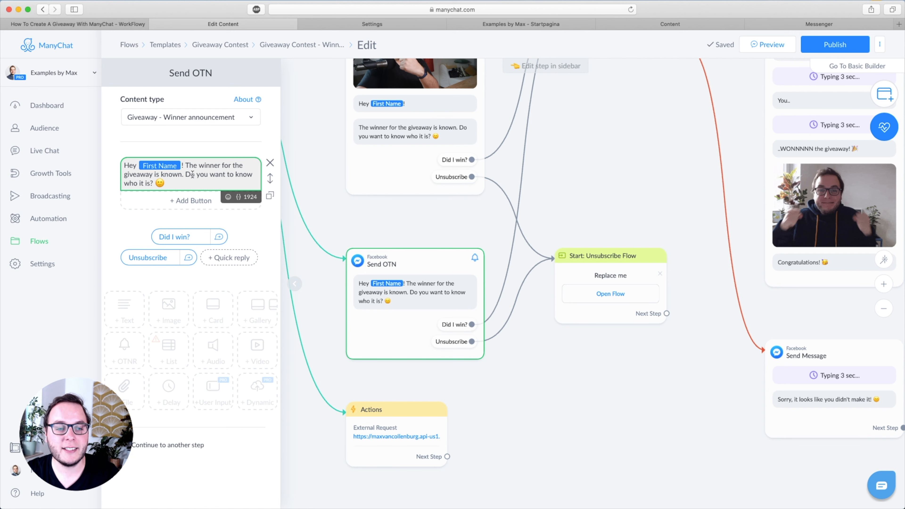
pyautogui.scroll(3, 337, 161)
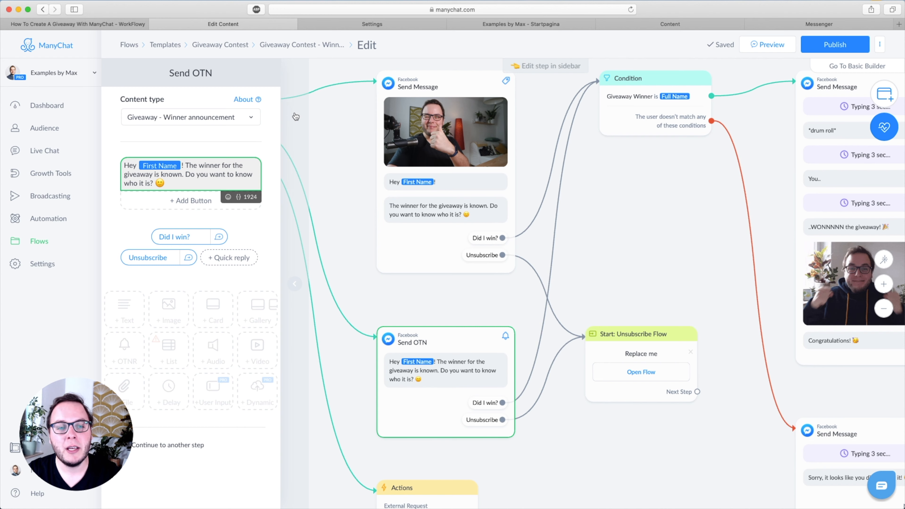
pyautogui.click(431, 320)
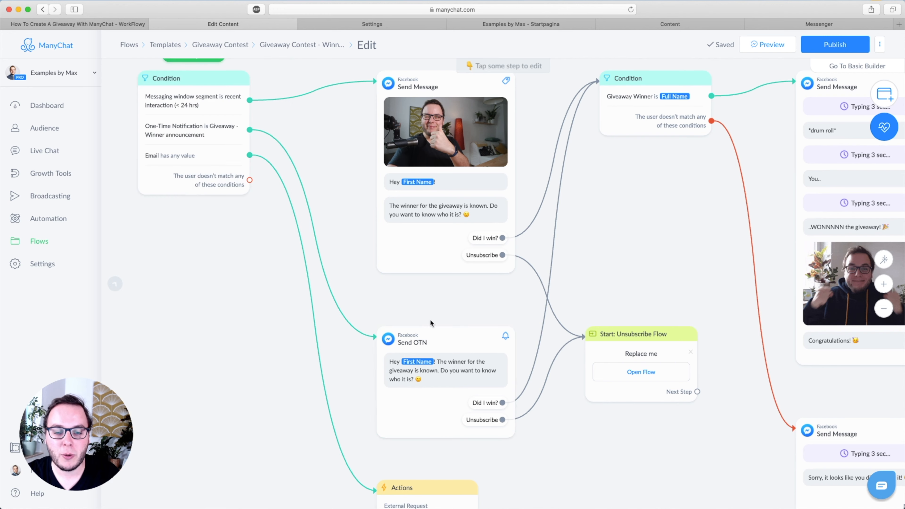
# - Go through the starting condition's settings down to the email check that leads to Perform Actions
pyautogui.moveTo(567, 470); pyautogui.dragTo(595, 455)
pyautogui.scroll(-2, 595, 454)
pyautogui.click(225, 133)
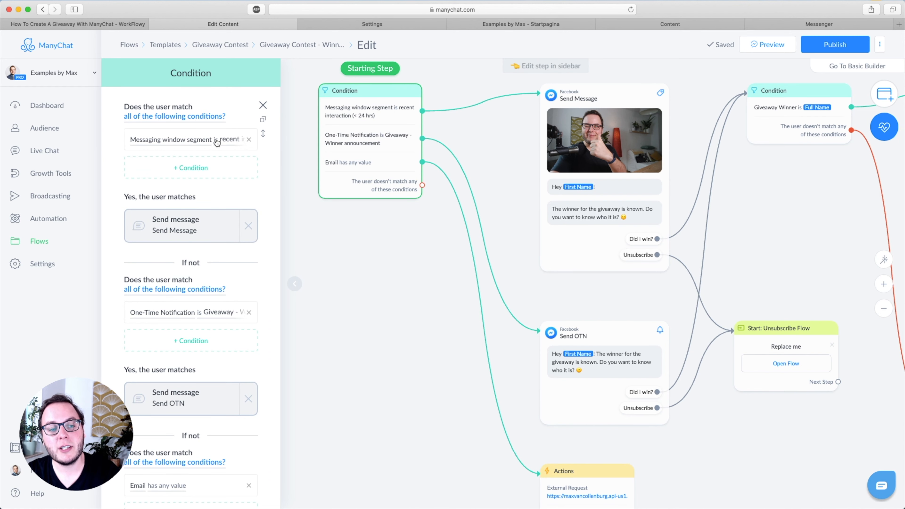
pyautogui.scroll(-3, 208, 318)
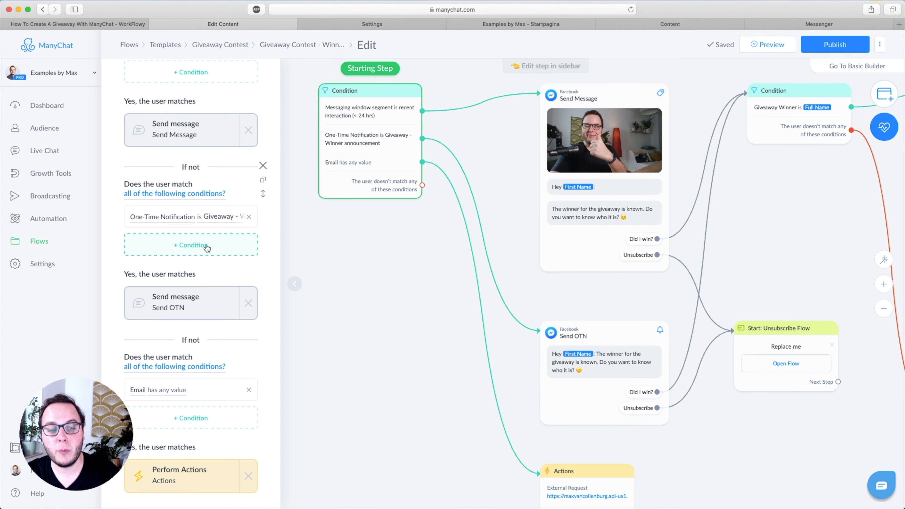
pyautogui.scroll(-2, 205, 255)
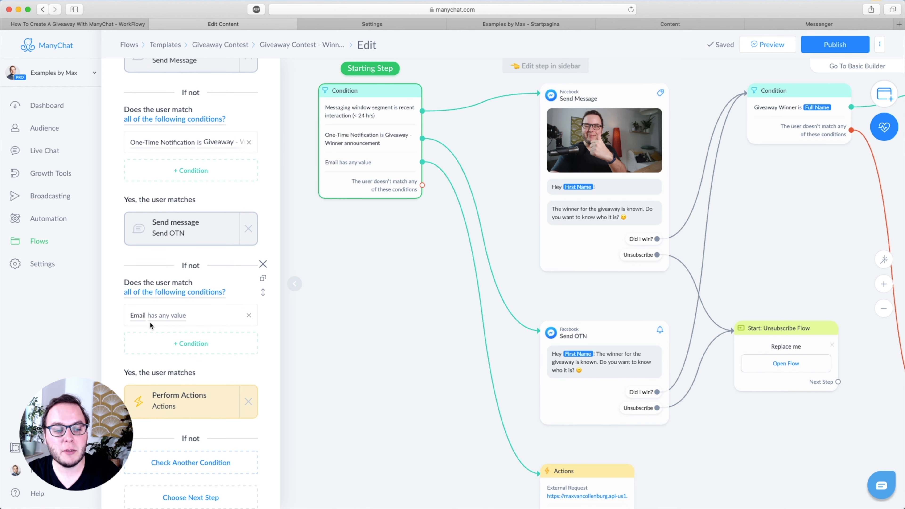
pyautogui.click(403, 339)
# - Open the Actions step's external request, examine the email and tags entries in its body, and save the request
pyautogui.moveTo(425, 380); pyautogui.dragTo(335, 263)
pyautogui.click(489, 349)
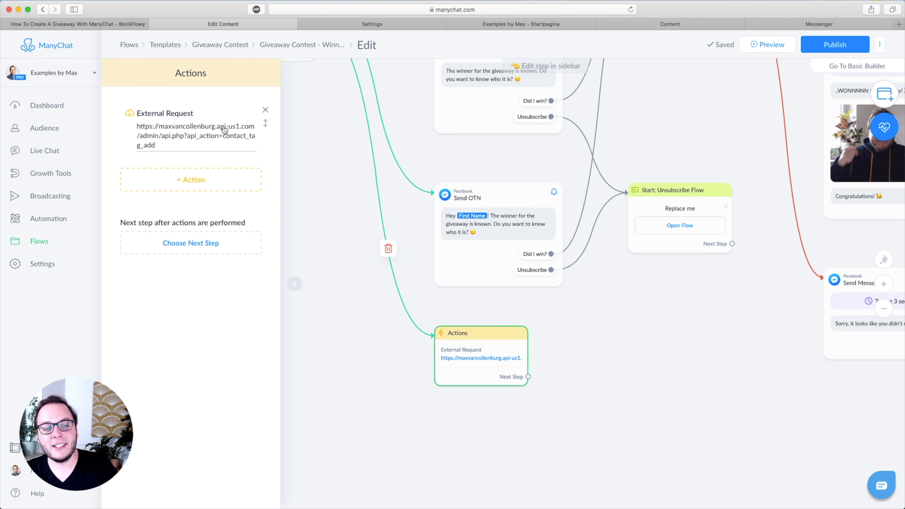
pyautogui.click(224, 131)
pyautogui.click(264, 138)
pyautogui.moveTo(367, 210); pyautogui.dragTo(250, 210)
pyautogui.click(671, 353)
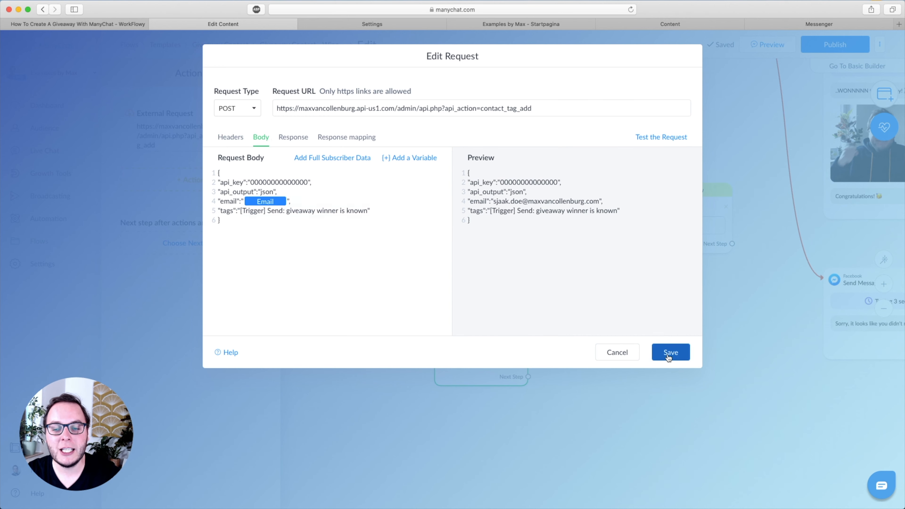
# - Add a Send Email step beside the Actions step and delete it again
pyautogui.click(885, 93)
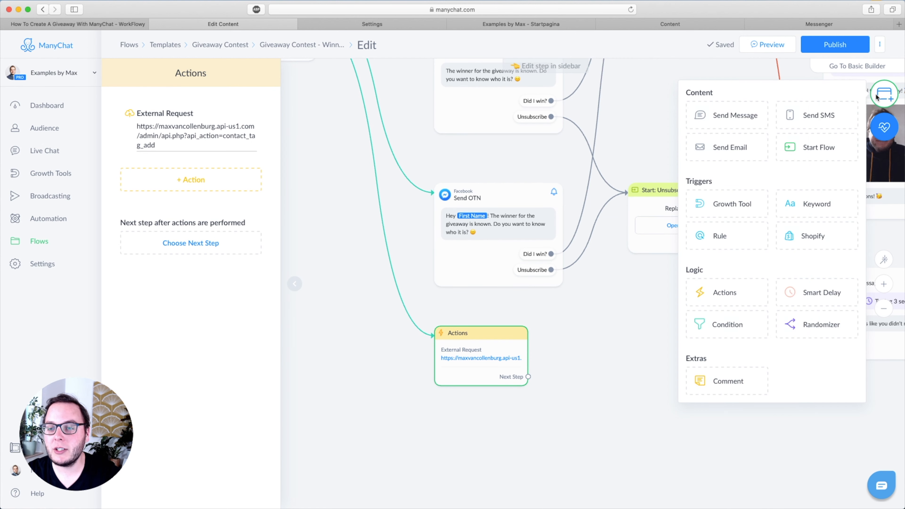
pyautogui.click(734, 151)
pyautogui.moveTo(643, 309); pyautogui.dragTo(597, 349)
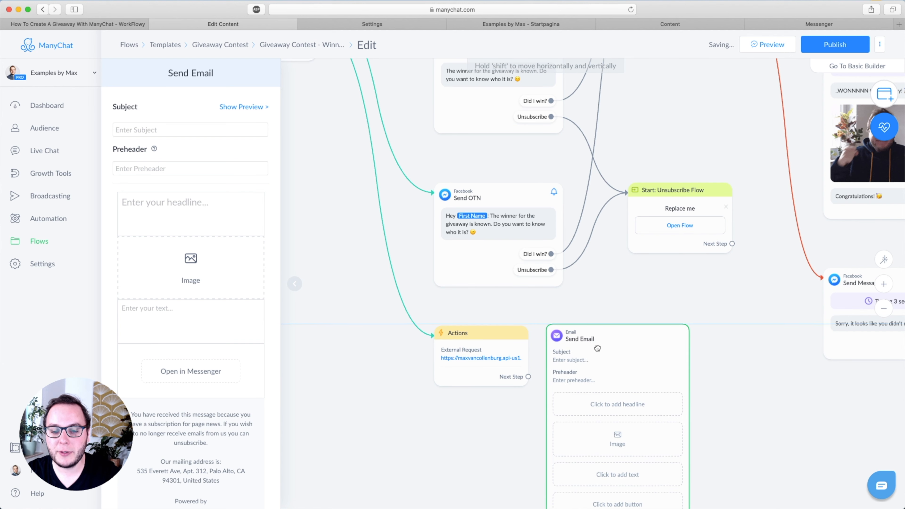
pyautogui.click(627, 308)
# - Revisit the Actions step with the external request, then examine the flow's winner condition and its two result messages
pyautogui.moveTo(499, 353)
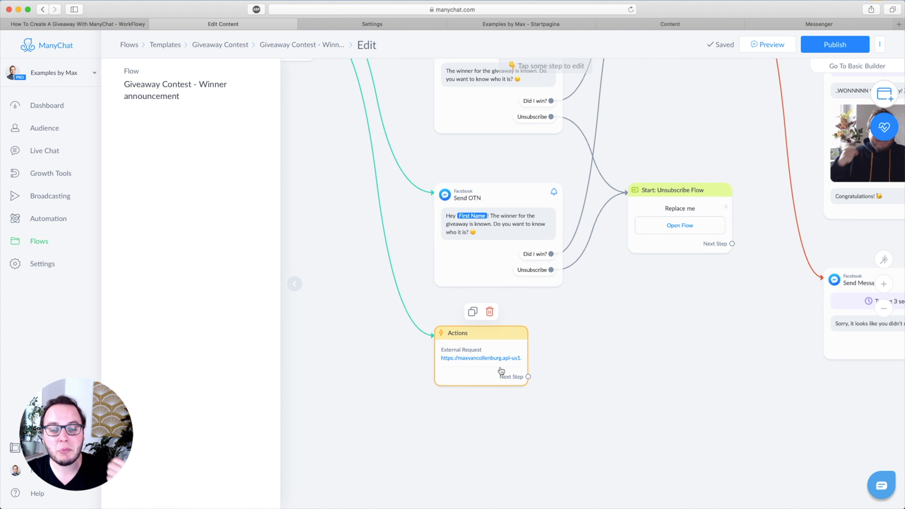
pyautogui.click(594, 361)
pyautogui.click(485, 349)
pyautogui.click(581, 359)
pyautogui.moveTo(649, 345); pyautogui.dragTo(546, 467)
pyautogui.scroll(-3, 489, 375)
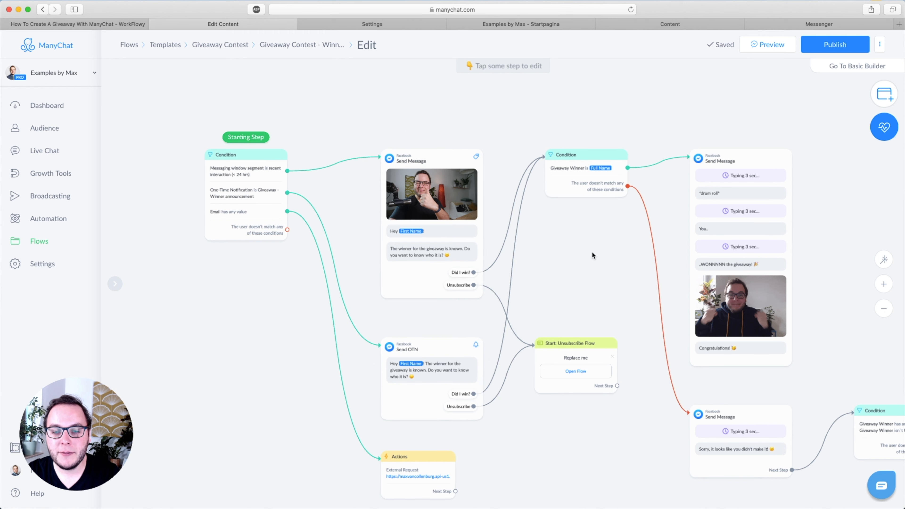
# - Examine the condition comparing Giveaway Winner with Full Name, and check the Giveaway Winner bot field in the settings
pyautogui.moveTo(592, 253); pyautogui.dragTo(407, 307)
pyautogui.scroll(3, 410, 222)
pyautogui.click(375, 232)
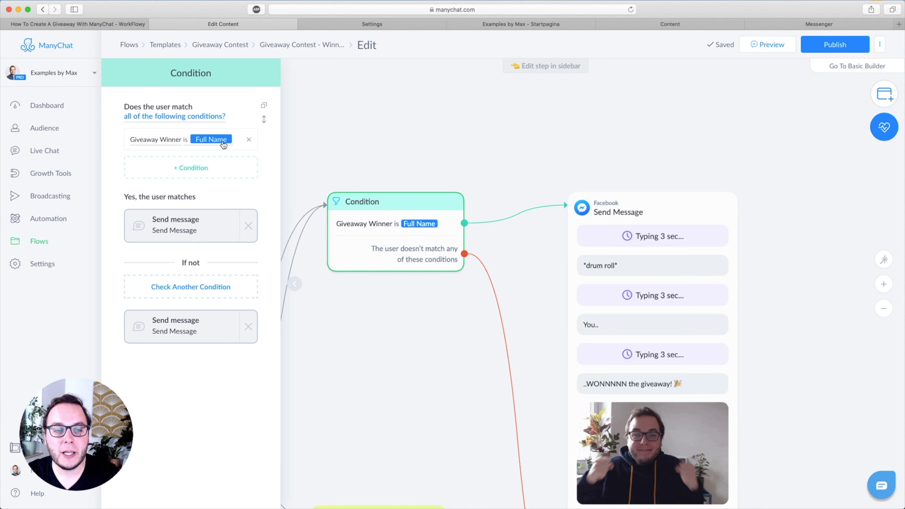
pyautogui.click(426, 182)
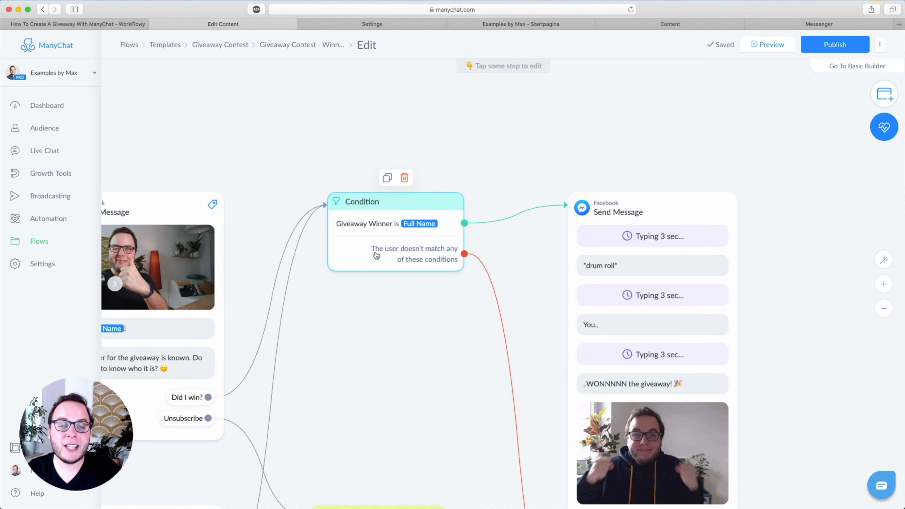
pyautogui.click(373, 24)
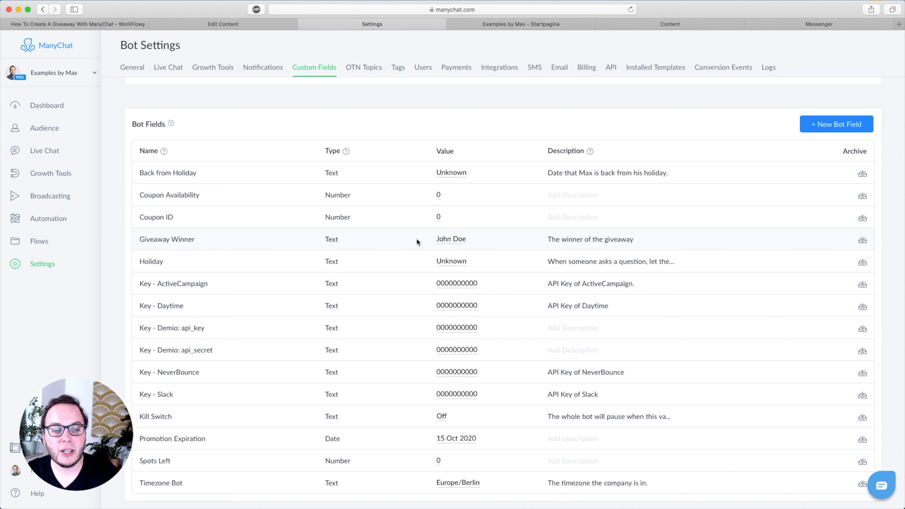
pyautogui.click(237, 25)
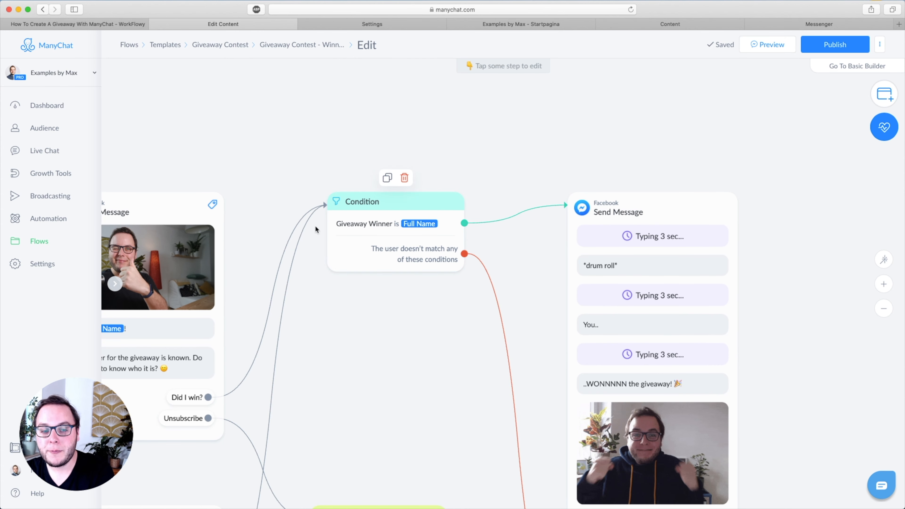
# - Open the message sent to the winner, go through its typing delays and texts, and play its video
pyautogui.hscroll(5, 531, 289)
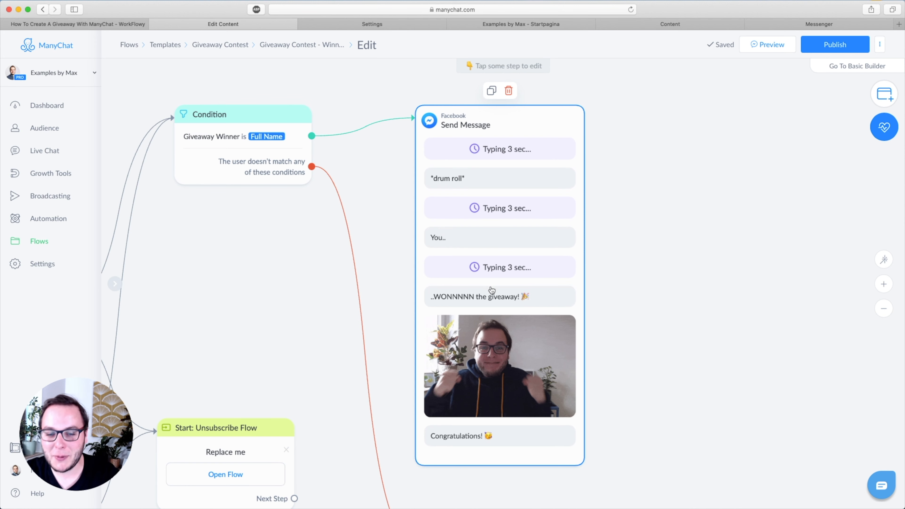
pyautogui.click(548, 366)
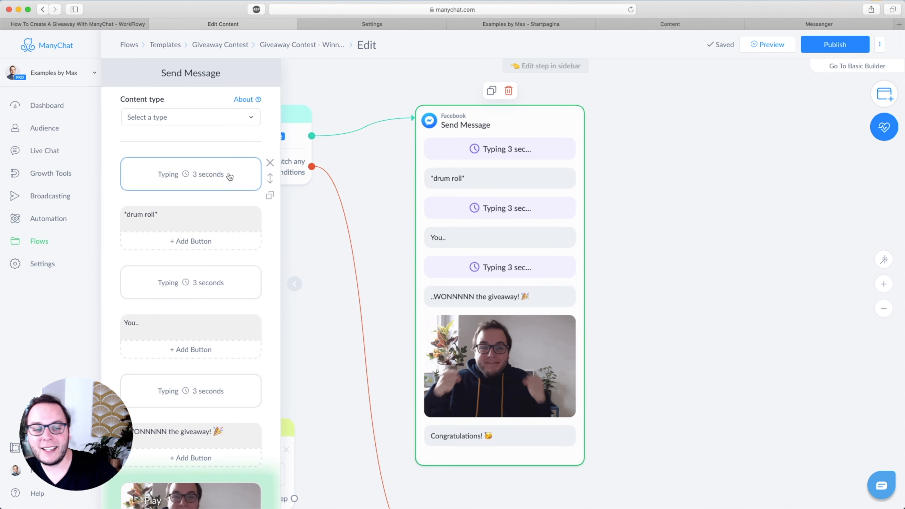
pyautogui.scroll(-6, 236, 366)
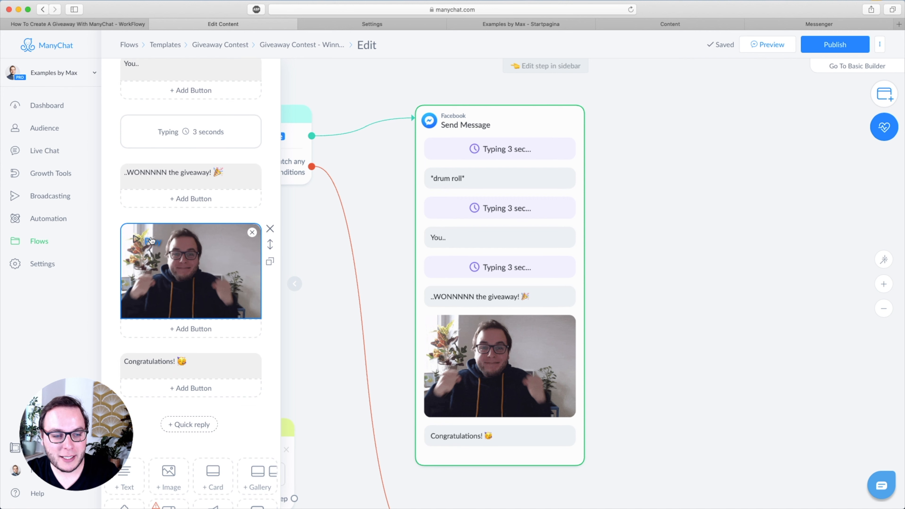
pyautogui.click(139, 241)
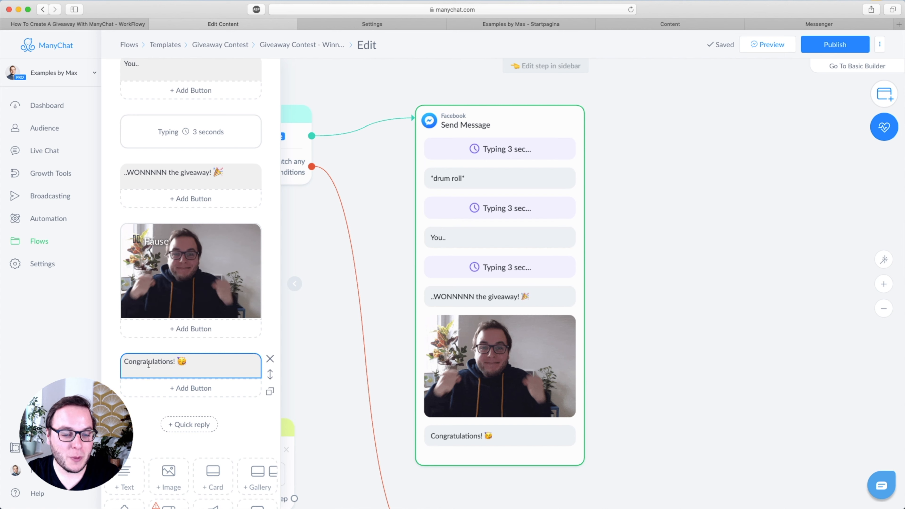
pyautogui.click(625, 231)
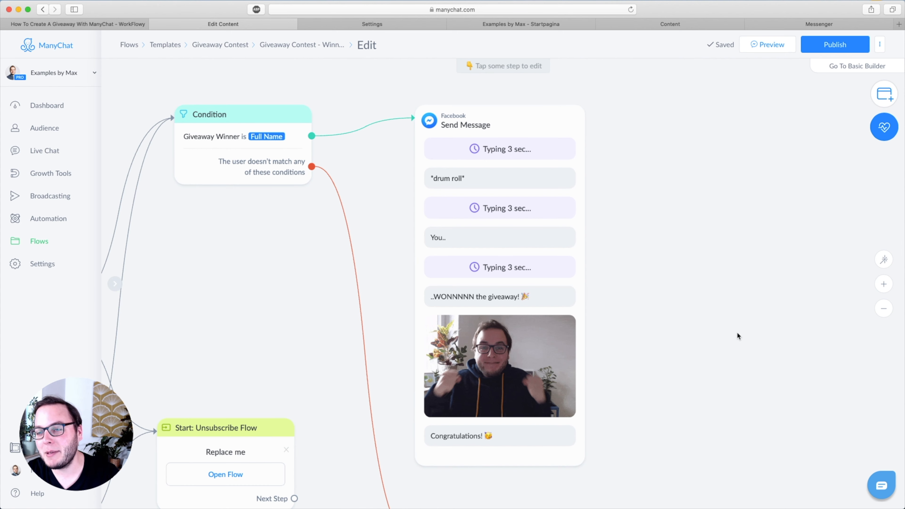
# - Open the winner condition and try to add a second condition, searching the fields for "us"
pyautogui.moveTo(737, 333); pyautogui.dragTo(629, 333)
pyautogui.scroll(-3, 629, 333)
pyautogui.moveTo(592, 366); pyautogui.dragTo(647, 307)
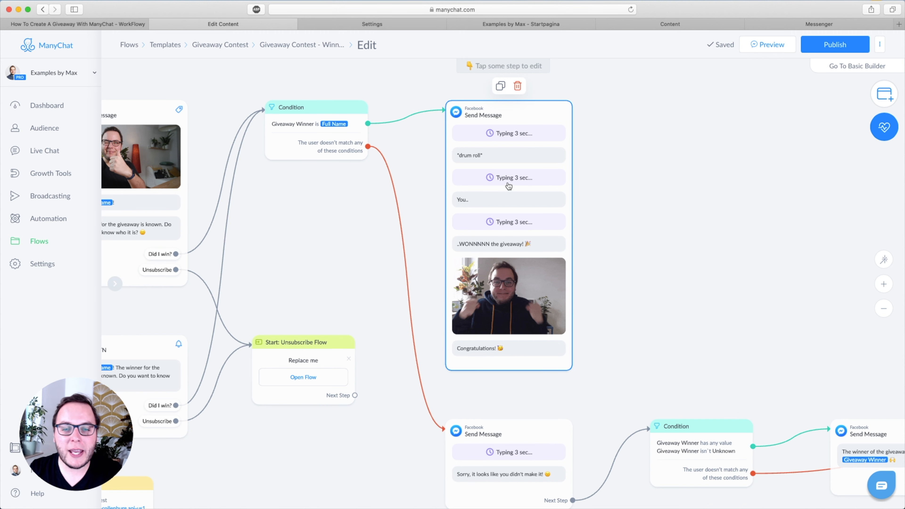
pyautogui.click(307, 148)
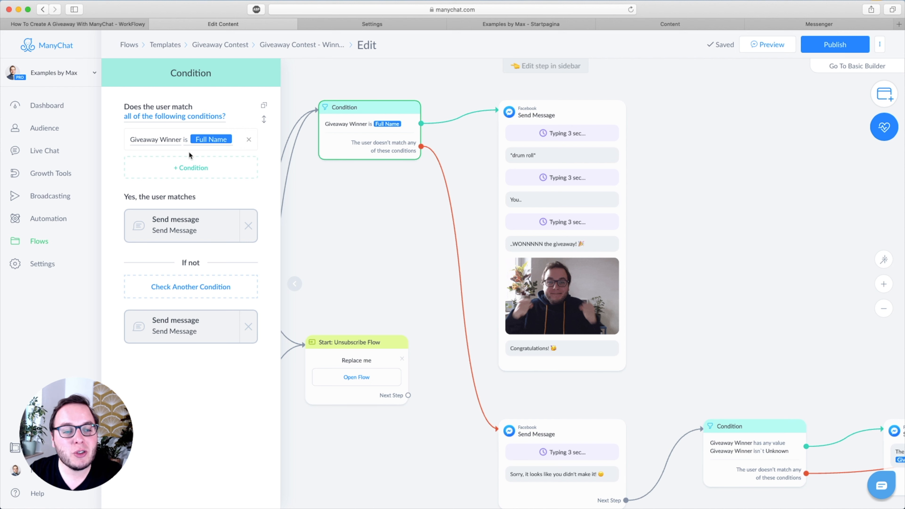
pyautogui.click(194, 167)
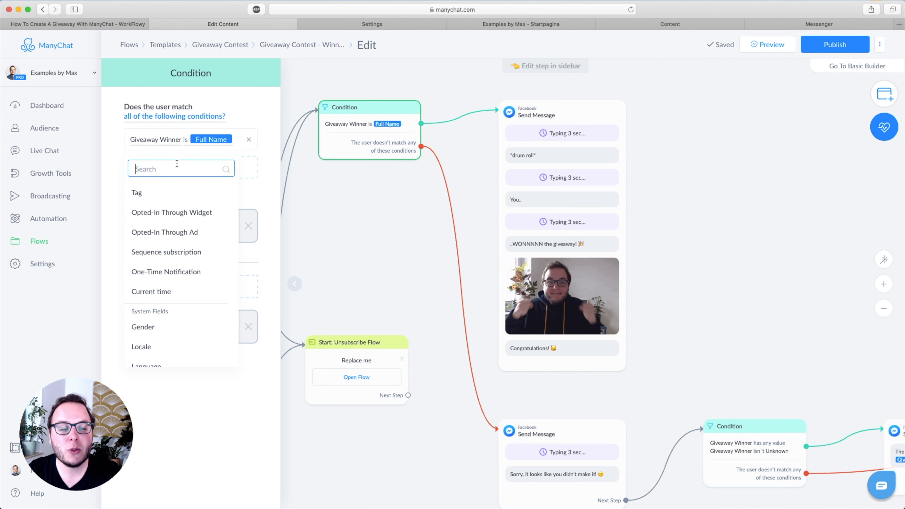
pyautogui.write('us')
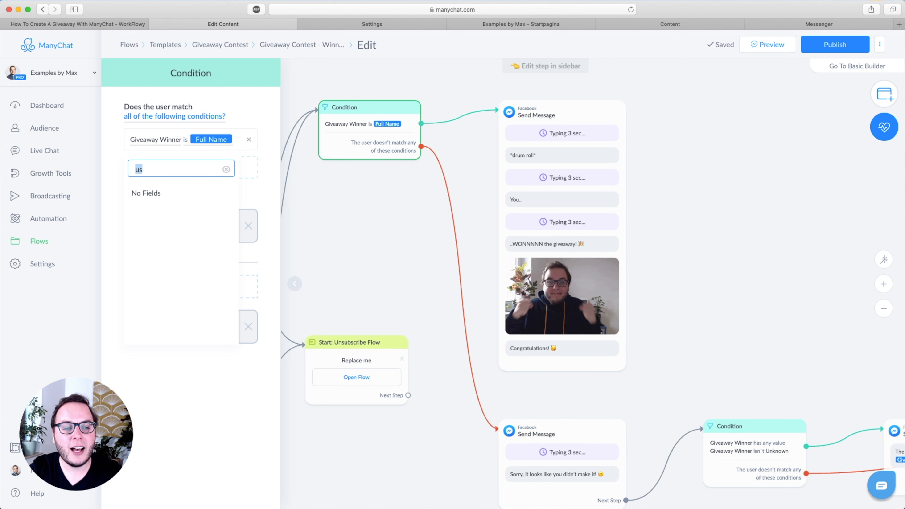
pyautogui.press('BackSpace')
# - Replace Full Name with User Id as the value Giveaway Winner must match in the condition
pyautogui.click(205, 139)
pyautogui.click(205, 139)
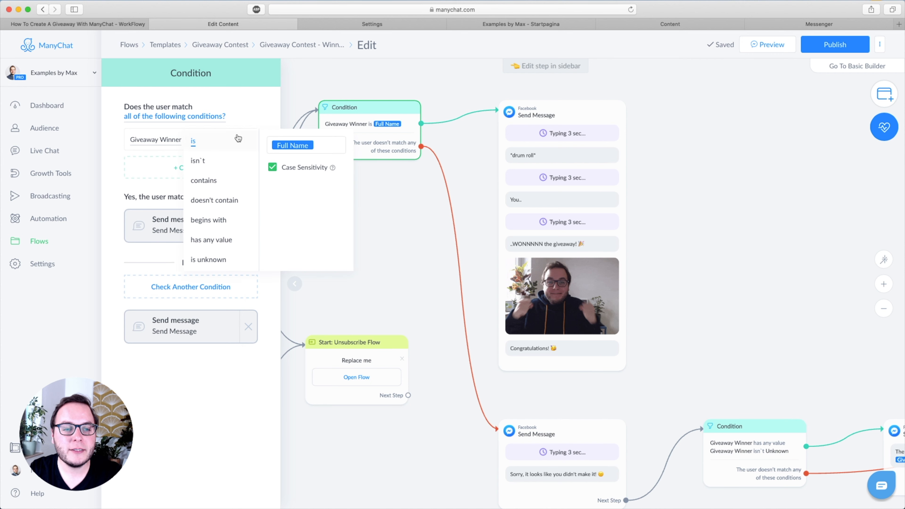
pyautogui.click(329, 147)
pyautogui.click(336, 159)
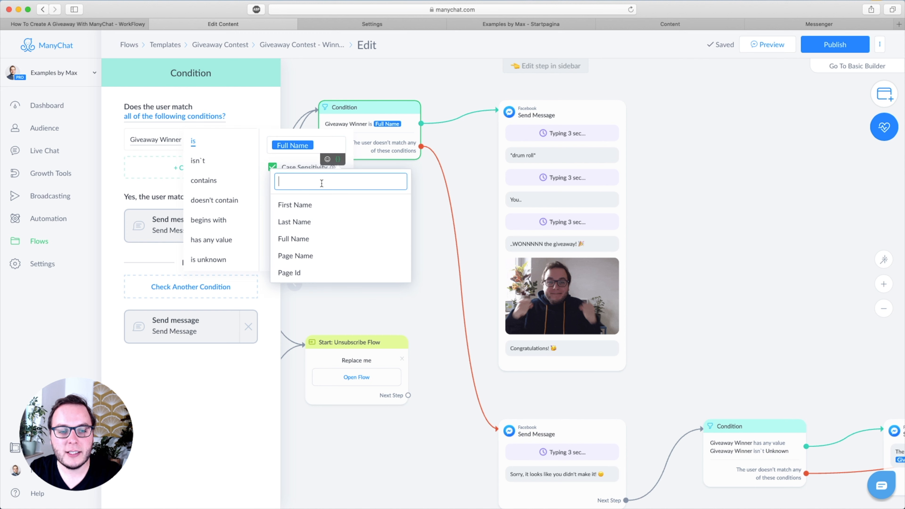
pyautogui.write('user id')
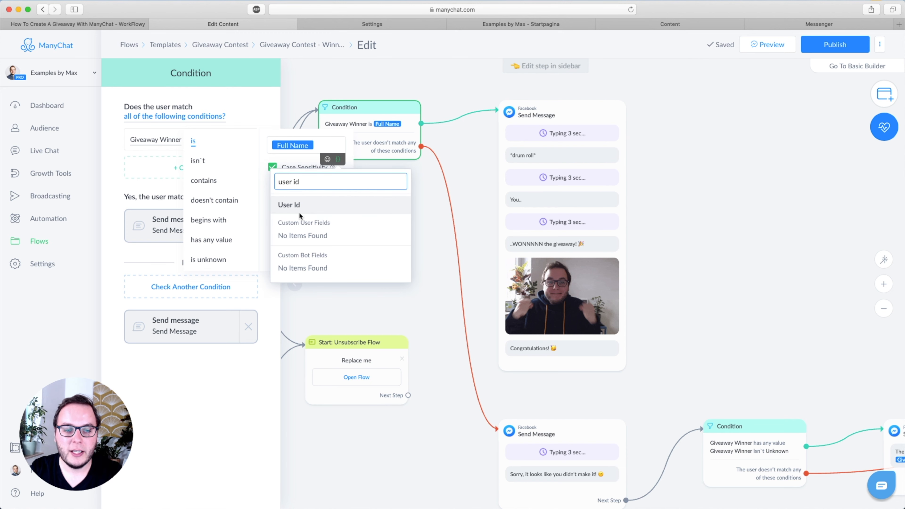
pyautogui.click(301, 206)
pyautogui.click(330, 156)
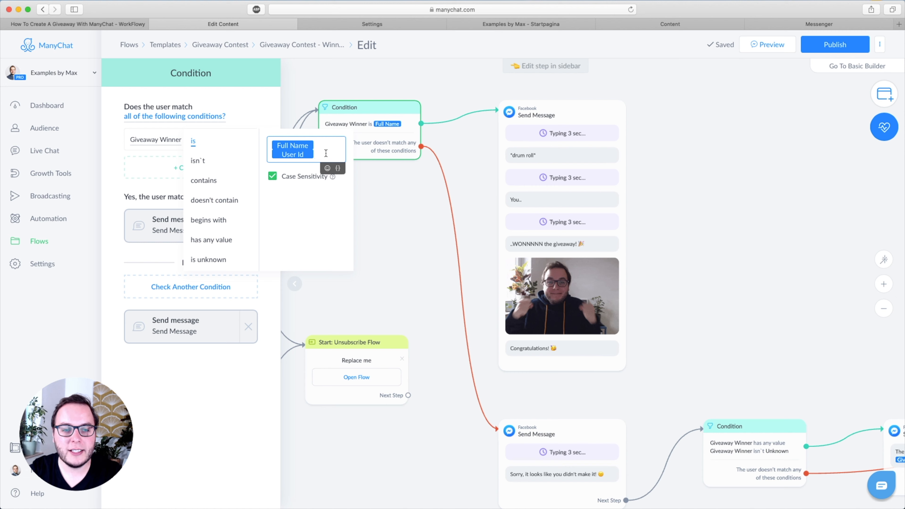
pyautogui.press('BackSpace')
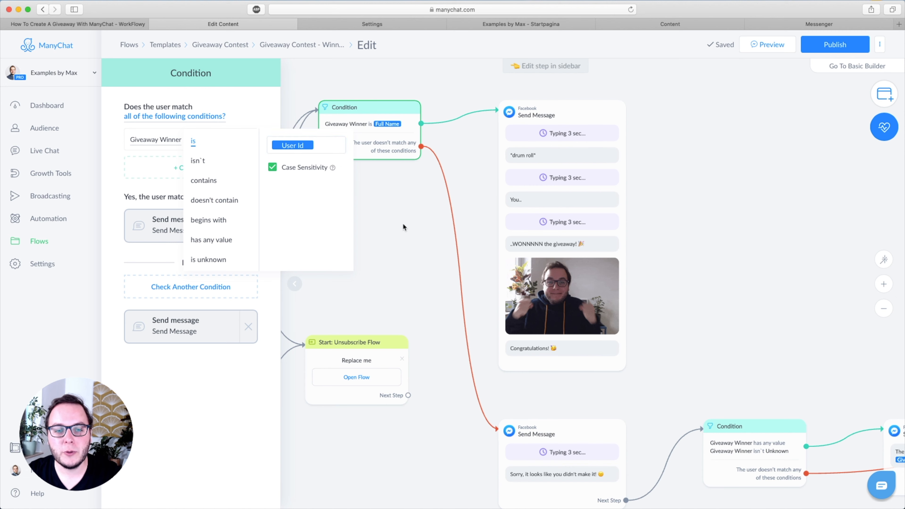
pyautogui.click(402, 223)
# - Open the Giveaway Winner bot field's value in the settings and close it without changes
pyautogui.click(385, 23)
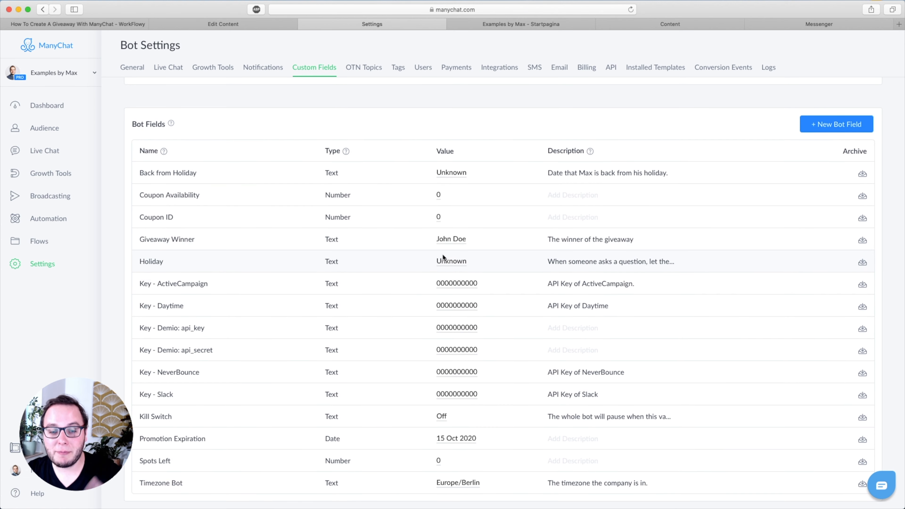
pyautogui.moveTo(153, 233)
pyautogui.click(458, 241)
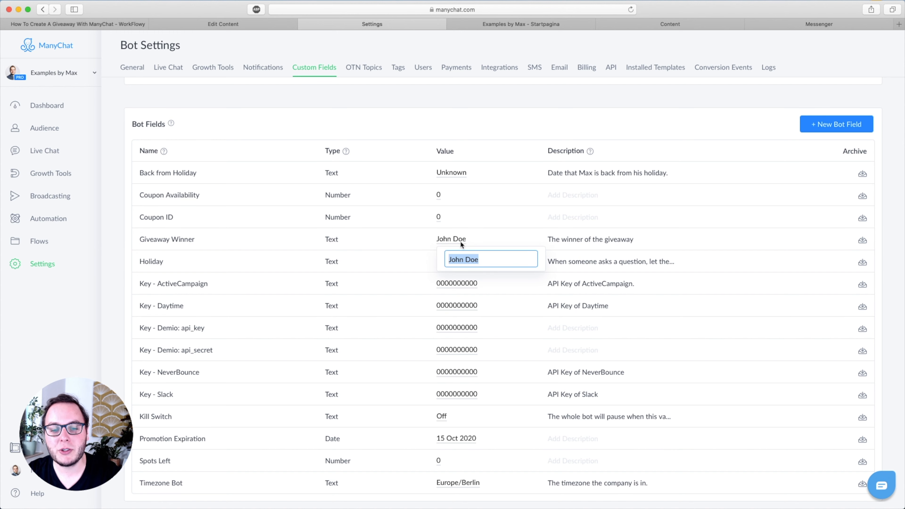
pyautogui.click(389, 239)
# - Go back to the flow and make the winner condition compare Giveaway Winner with Full Name again
pyautogui.click(232, 23)
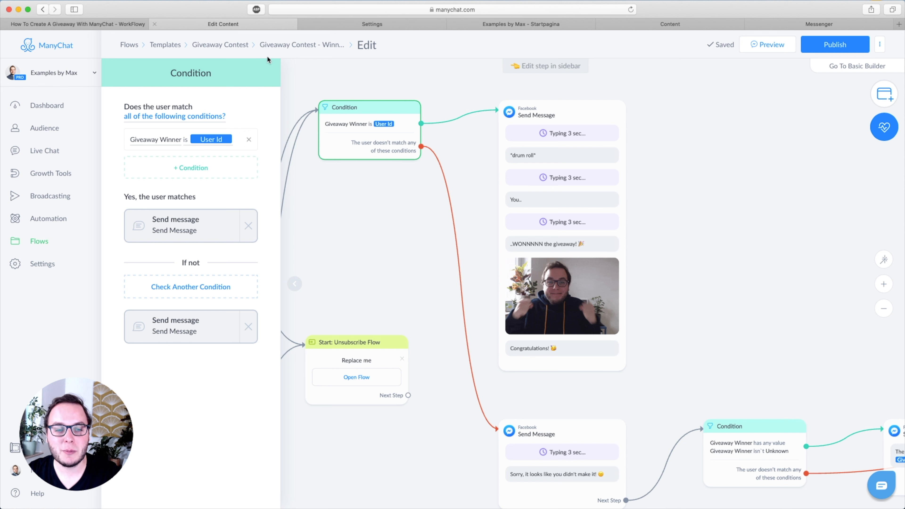
pyautogui.click(211, 139)
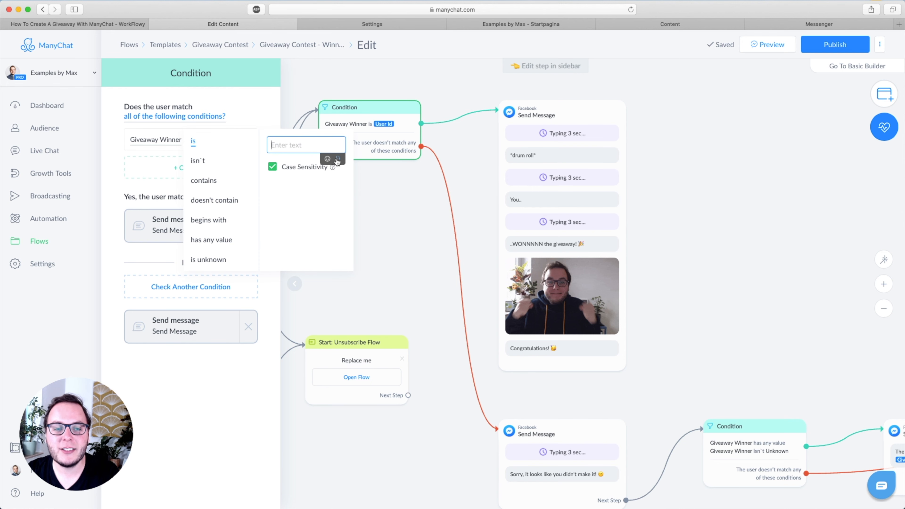
pyautogui.click(338, 161)
pyautogui.click(292, 236)
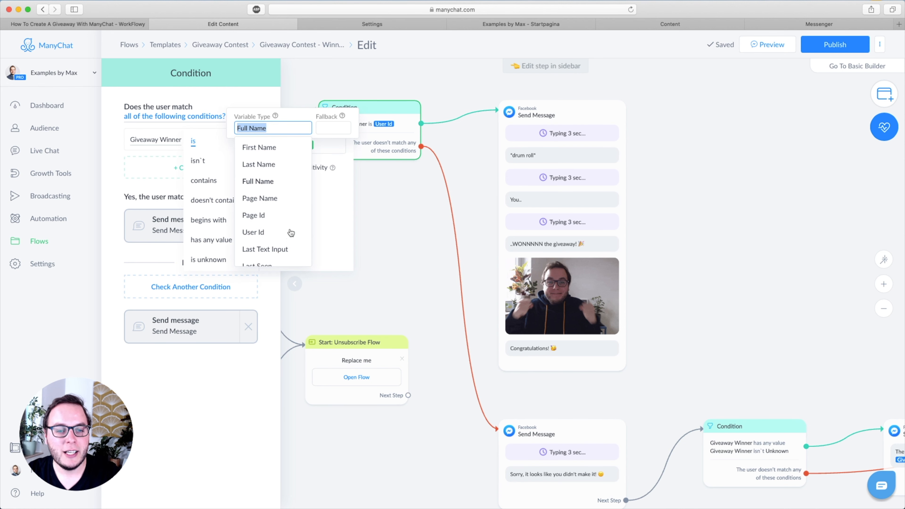
pyautogui.click(324, 143)
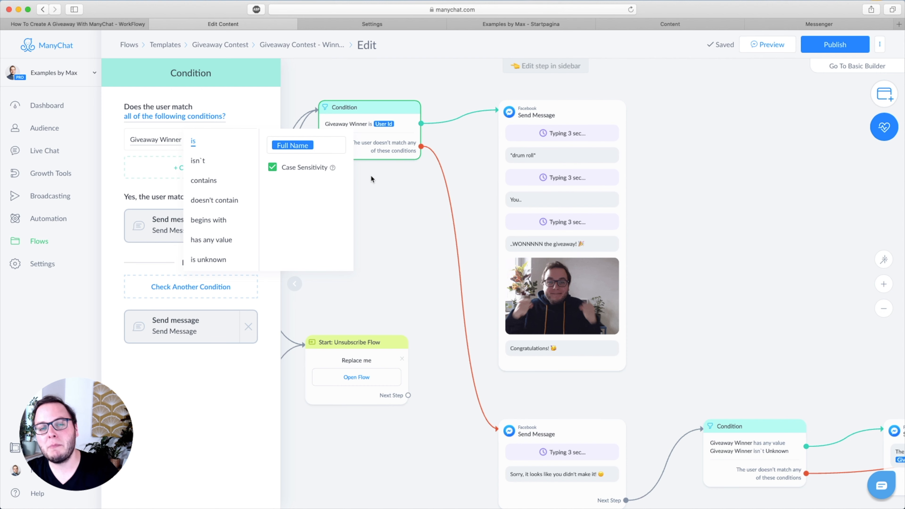
pyautogui.click(400, 239)
pyautogui.click(411, 277)
# - Examine the message for non-winners and open the following condition to review its two Giveaway Winner checks
pyautogui.moveTo(433, 326); pyautogui.dragTo(431, 300)
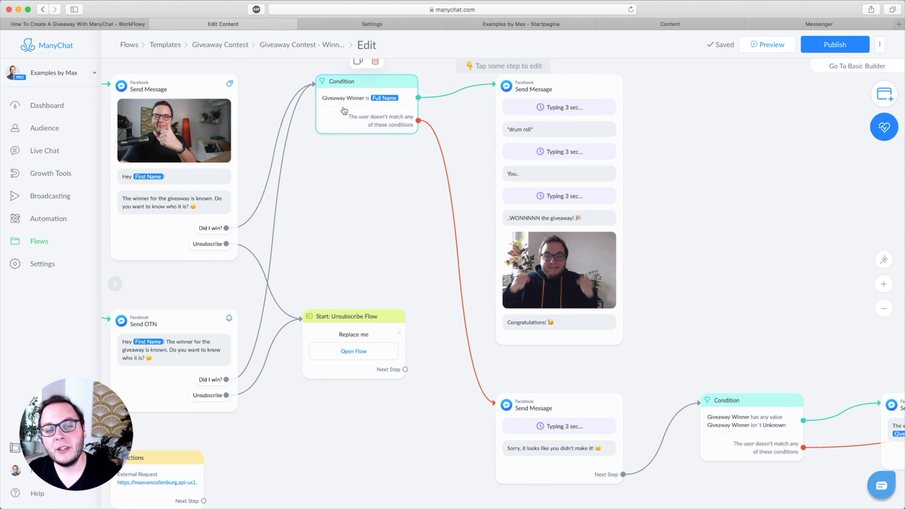
pyautogui.scroll(-8, 431, 265)
pyautogui.hscroll(6, 431, 266)
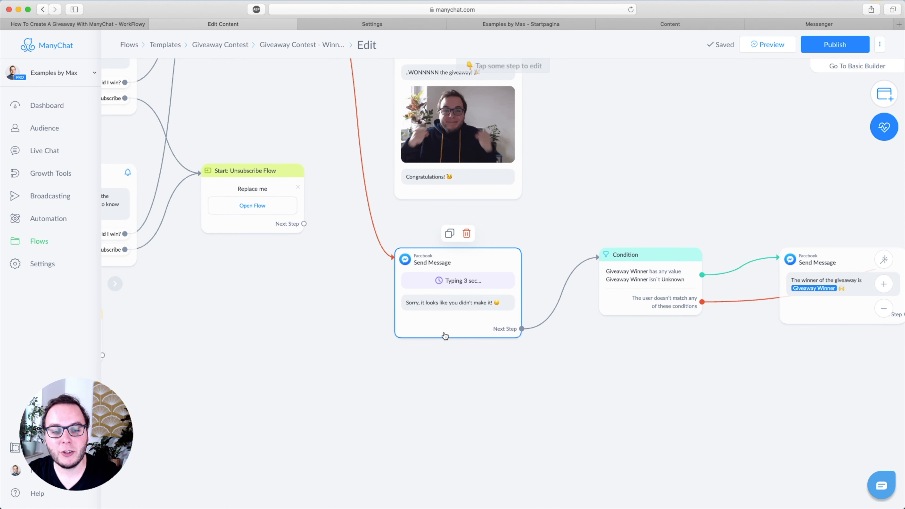
pyautogui.scroll(5, 444, 335)
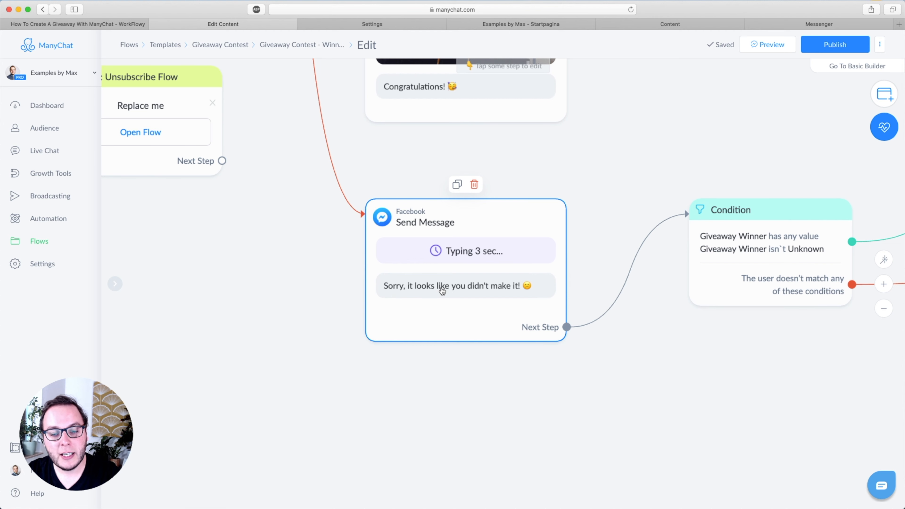
pyautogui.hscroll(15, 650, 375)
pyautogui.scroll(-2, 323, 393)
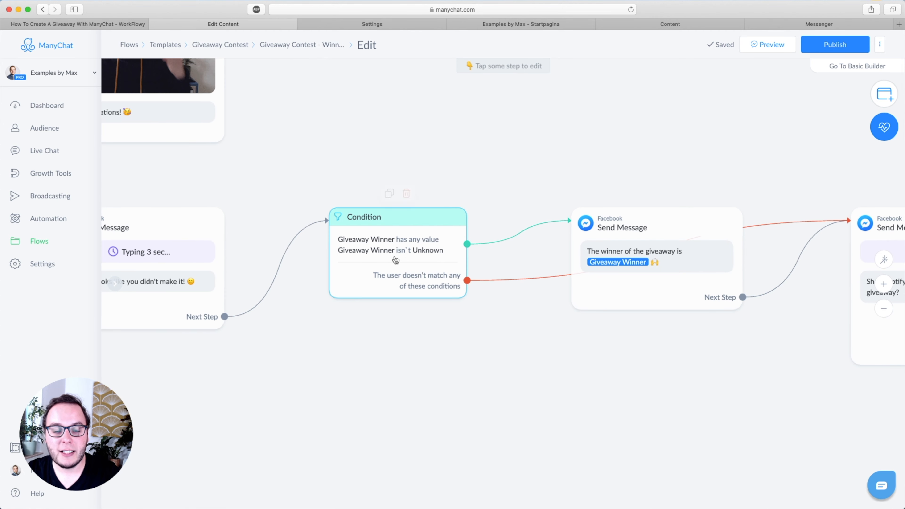
pyautogui.click(395, 260)
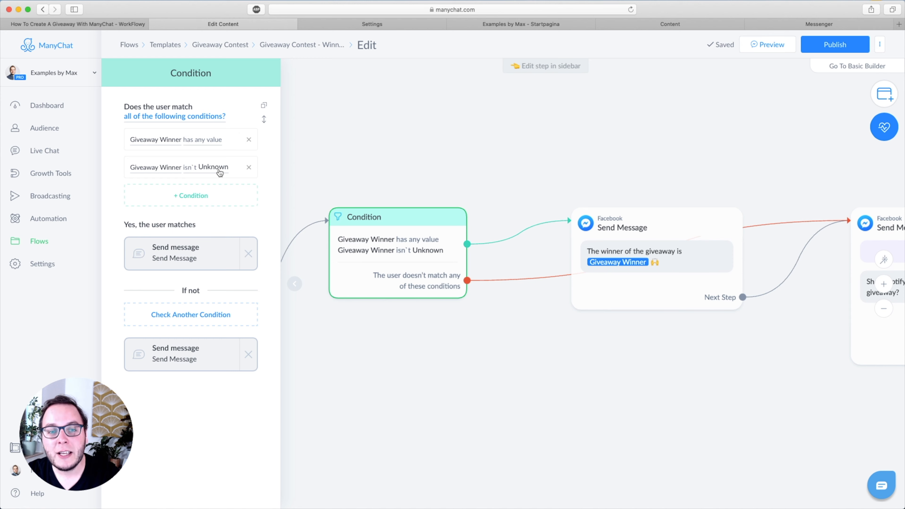
# - Set the Giveaway Winner bot field to Unknown in the bot settings
pyautogui.click(372, 24)
pyautogui.click(451, 240)
pyautogui.write('Unknown')
pyautogui.press('Return')
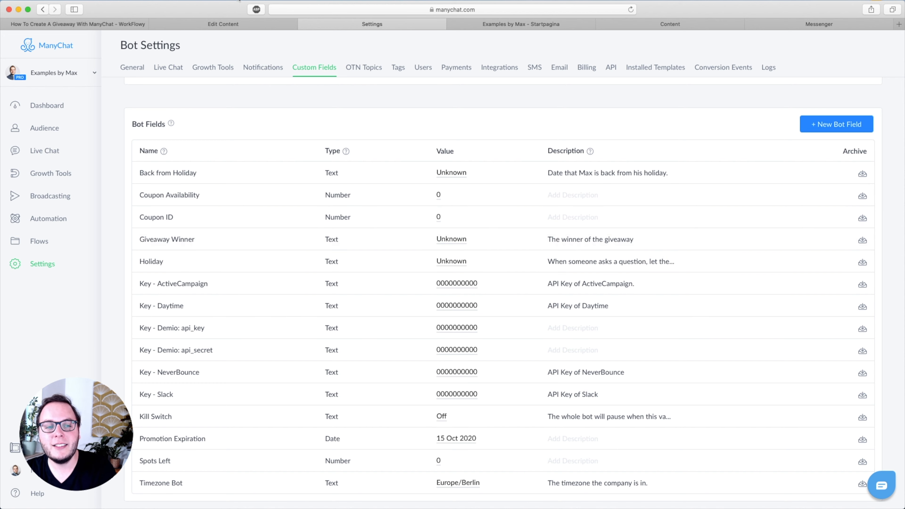
# - Return to the flow and follow both branches of the condition to the winner-name message and the next-giveaway notification question
pyautogui.click(219, 24)
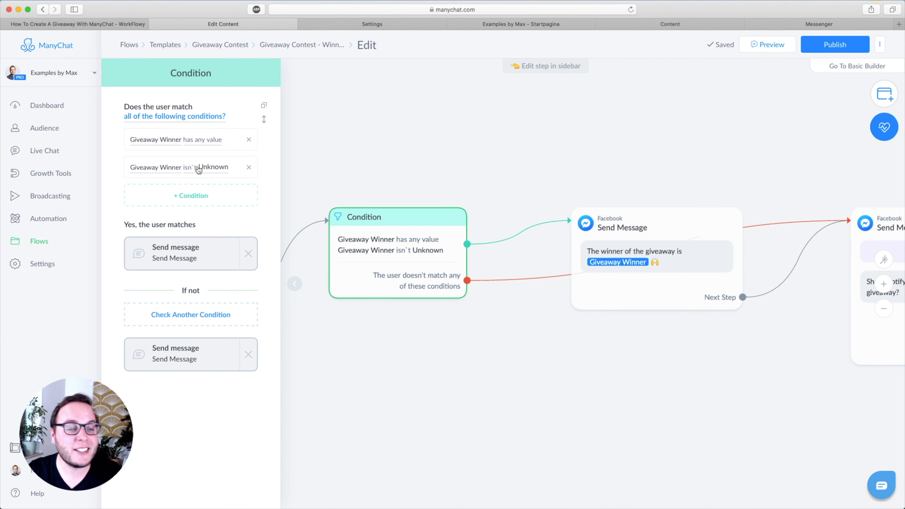
pyautogui.click(456, 134)
pyautogui.moveTo(630, 140); pyautogui.dragTo(463, 139)
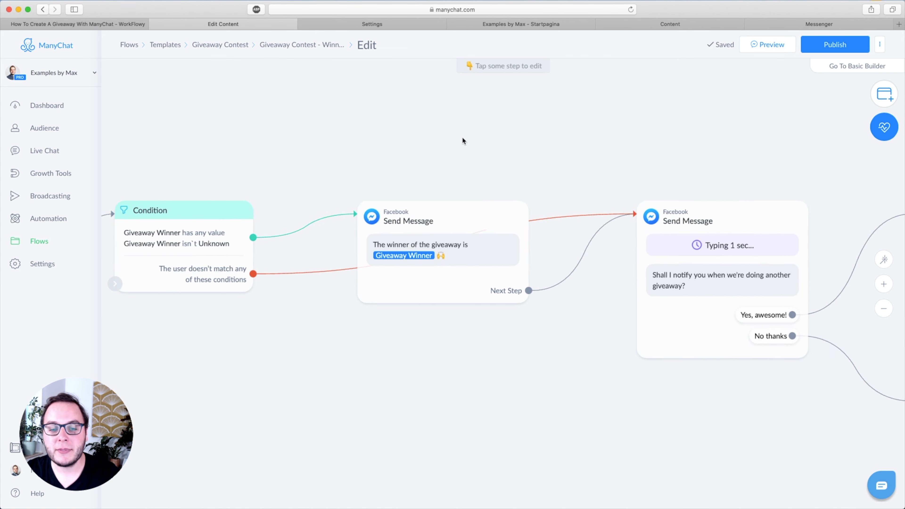
pyautogui.click(394, 249)
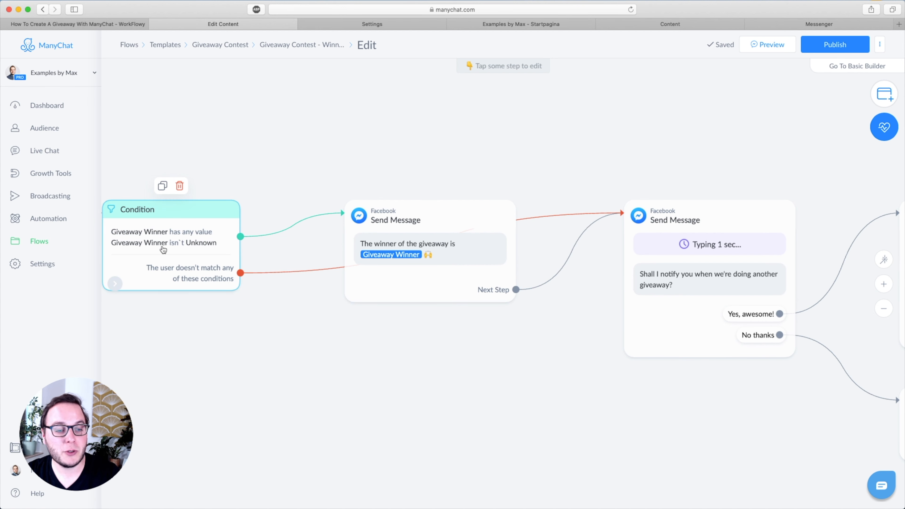
pyautogui.hscroll(-3, 309, 339)
pyautogui.scroll(-1, 308, 339)
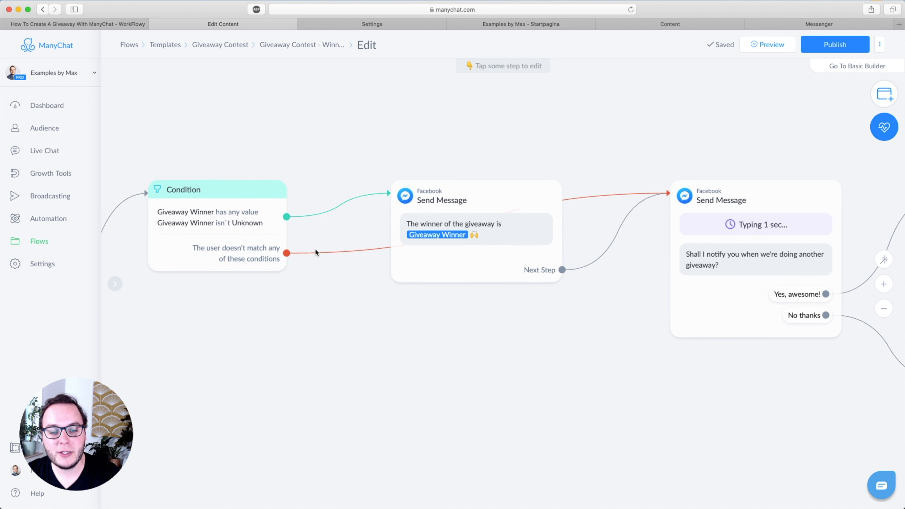
pyautogui.hscroll(10, 640, 369)
pyautogui.scroll(-3, 640, 369)
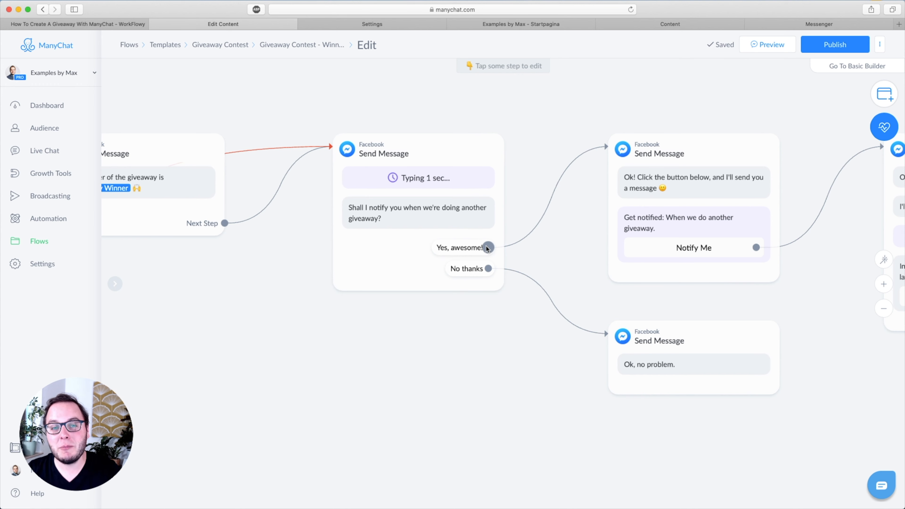
# - Open the next-giveaway notification request to check its topic, and follow the flow to the final message with the YouTube link
pyautogui.hscroll(5, 503, 344)
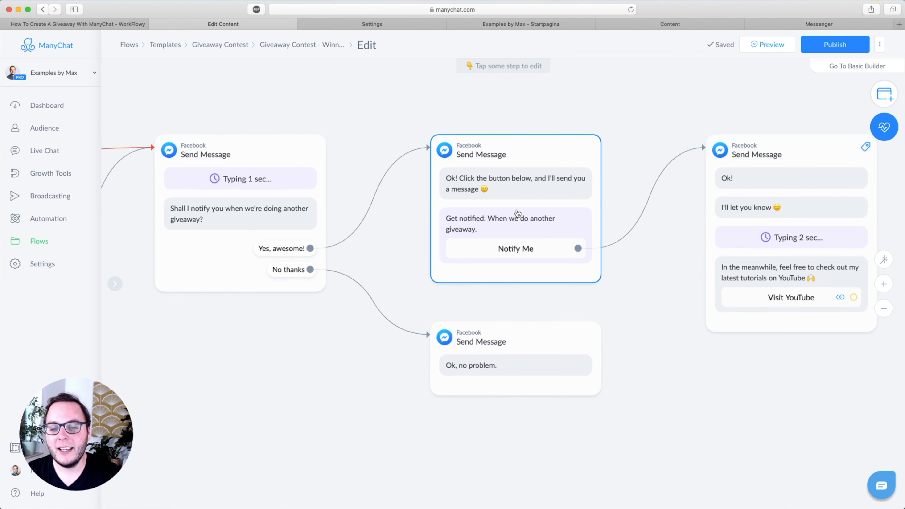
pyautogui.click(517, 207)
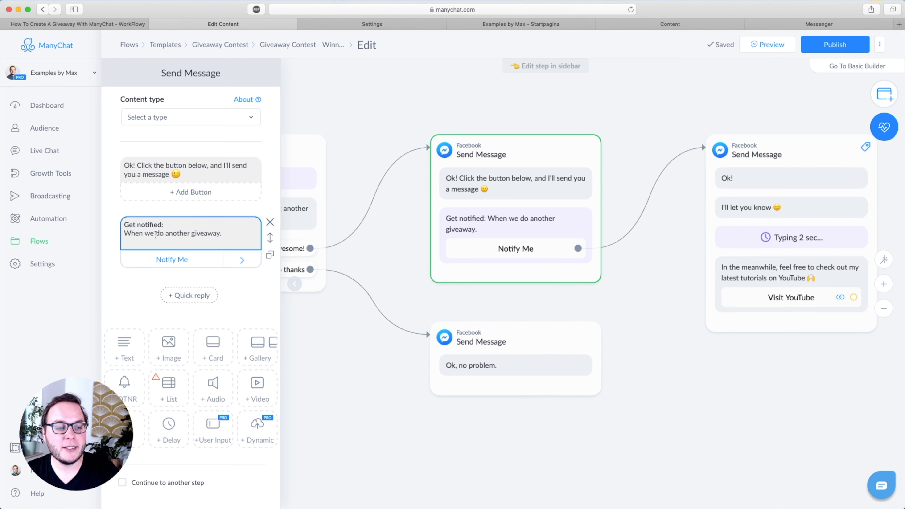
pyautogui.click(188, 234)
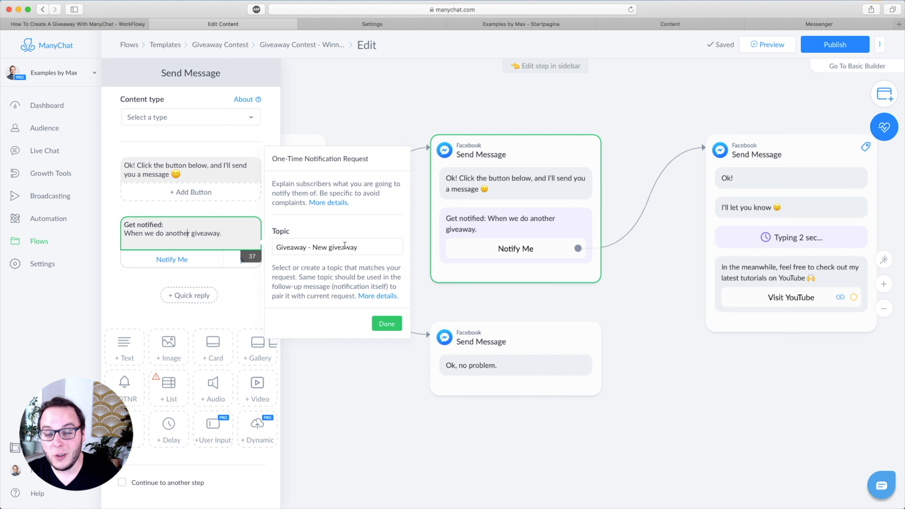
pyautogui.click(658, 364)
pyautogui.moveTo(716, 379); pyautogui.dragTo(517, 400)
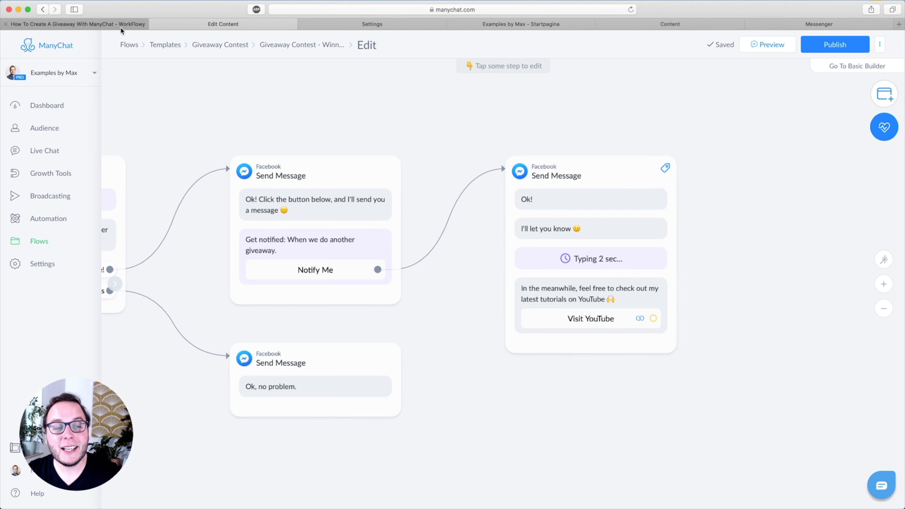
# - Switch to the WorkFlowy outline for the ManyChat giveaway, review its points and expand the Next tutorial item
pyautogui.click(107, 24)
pyautogui.click(310, 219)
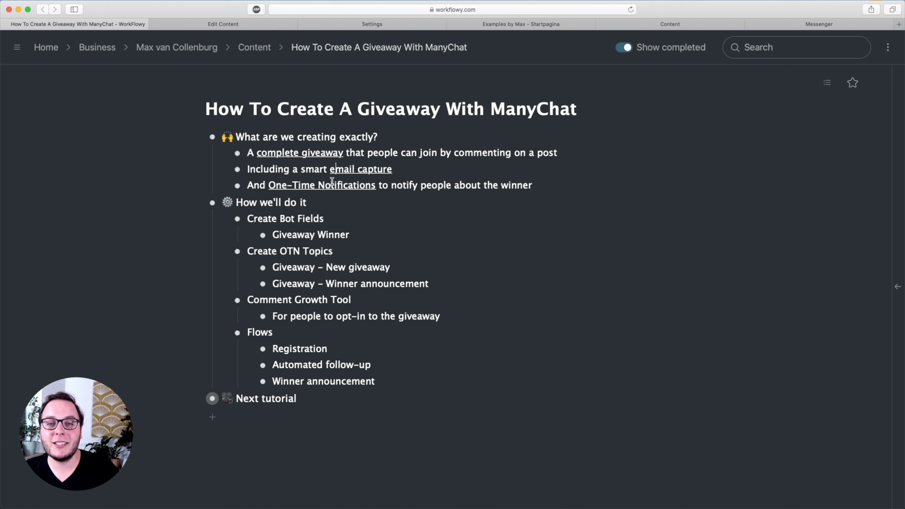
pyautogui.click(196, 399)
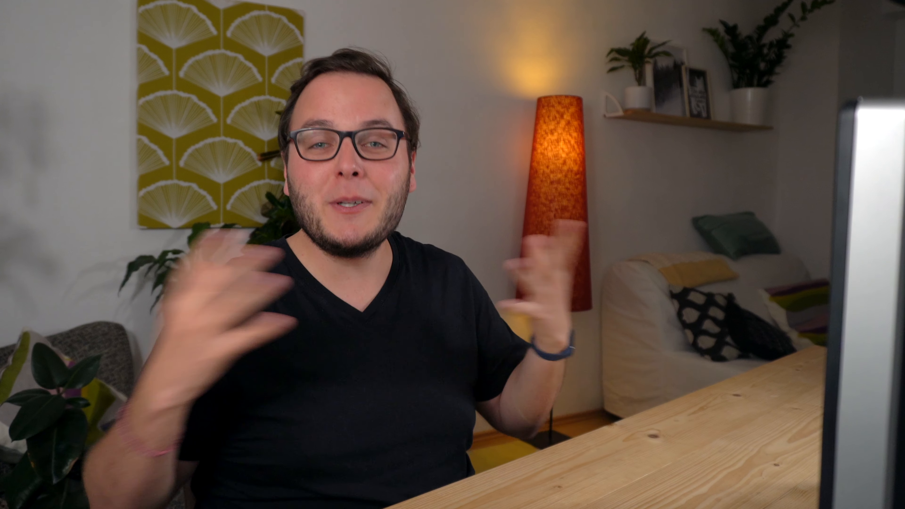